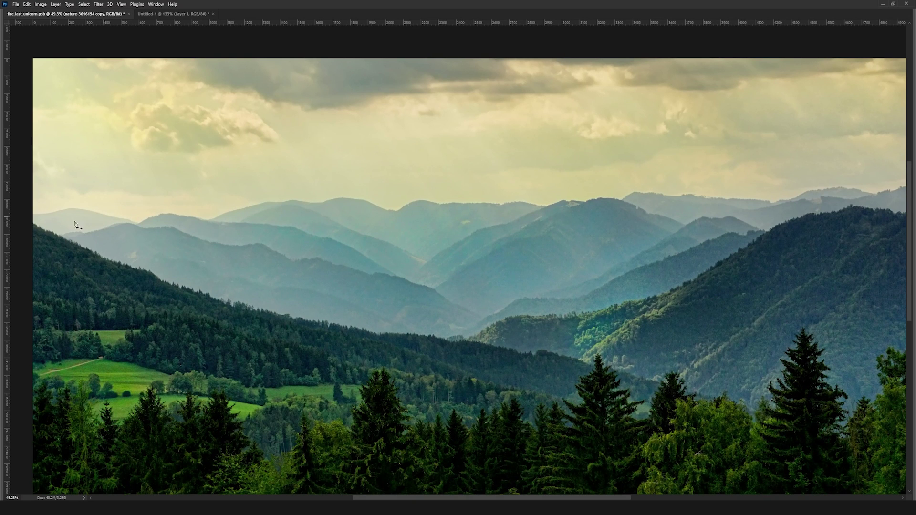
Trace the far mountain ridgeline against the sky with the Pen tool, starting at the canvas's left edge
left_click(32, 212)
left_click(52, 213)
left_click(69, 207)
left_click_drag(98, 213, 298, 200)
left_click_drag(313, 201, 365, 203)
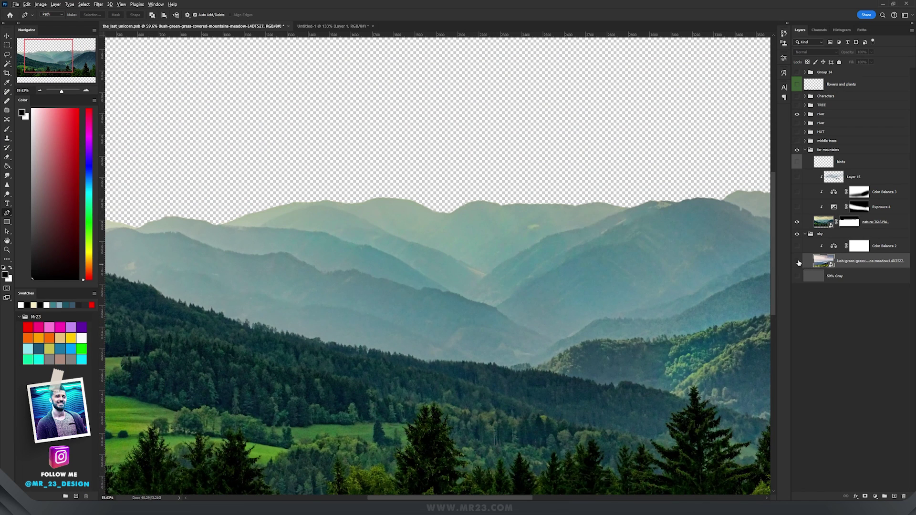
Show the green meadow photo layer as the sky backdrop, inspecting it in isolation before restoring the other layers
left_click(798, 261)
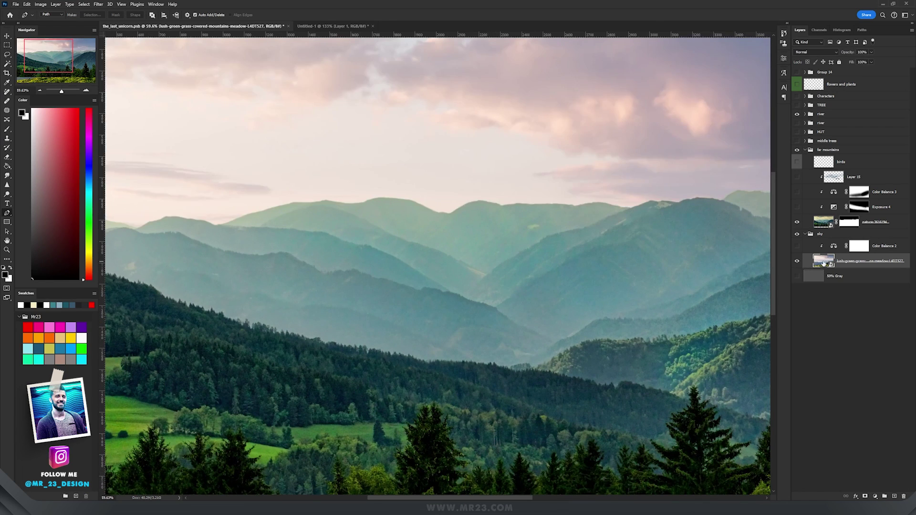
key("ctrl+0")
left_click(796, 262, "alt")
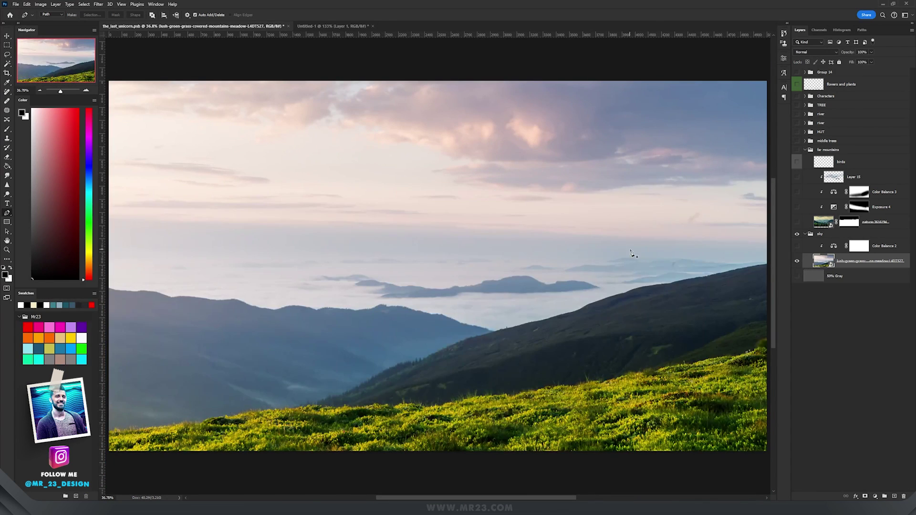
left_click(797, 261, "alt")
key("v")
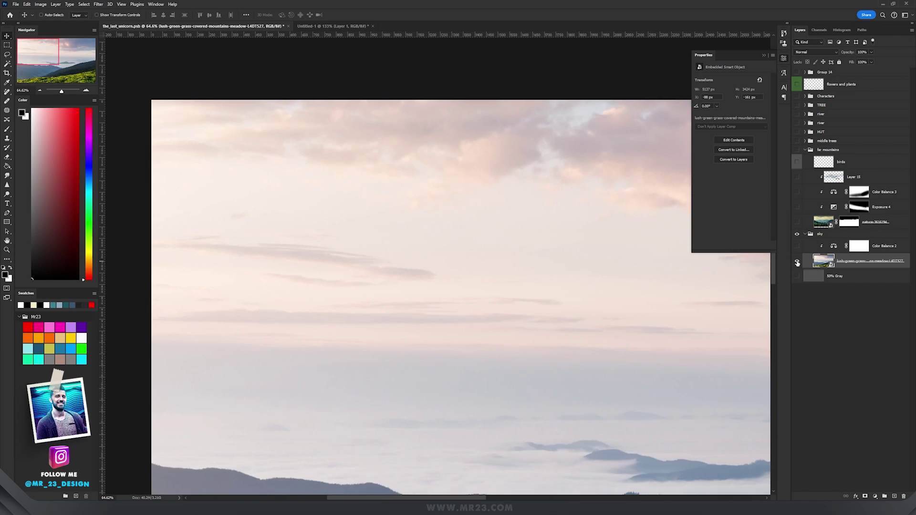
left_click(797, 261, "alt")
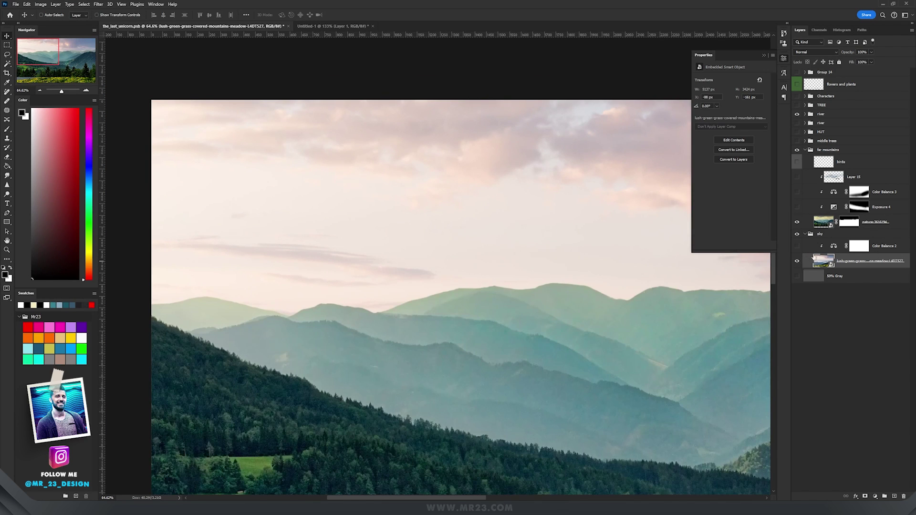
Turn on the Color Balance adjustment clipped to the sky photo and the Color Balance and Exposure 4 adjustments clipped to the far mountains
left_click(824, 250)
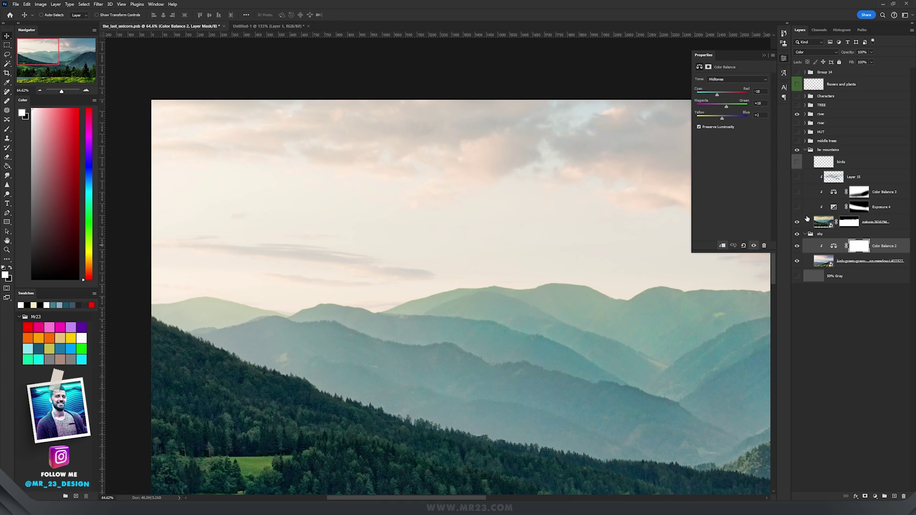
left_click_drag(557, 302, 529, 267)
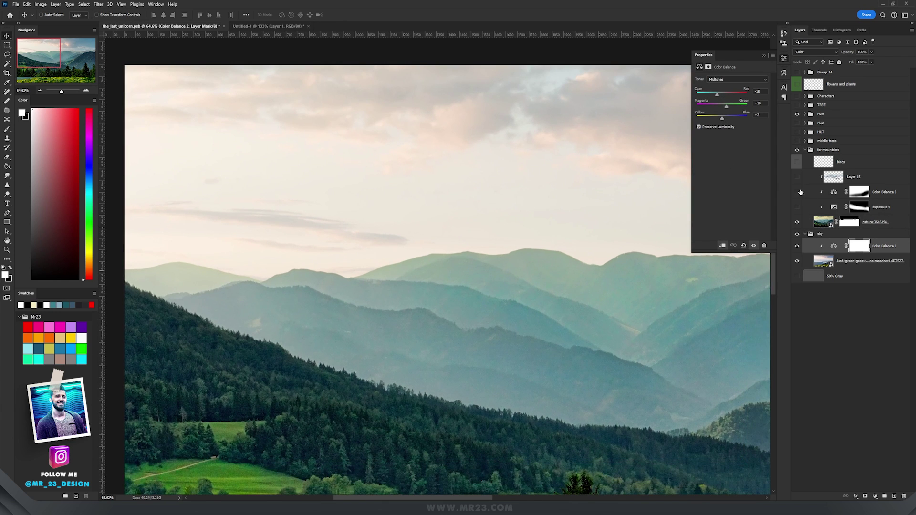
left_click(832, 193)
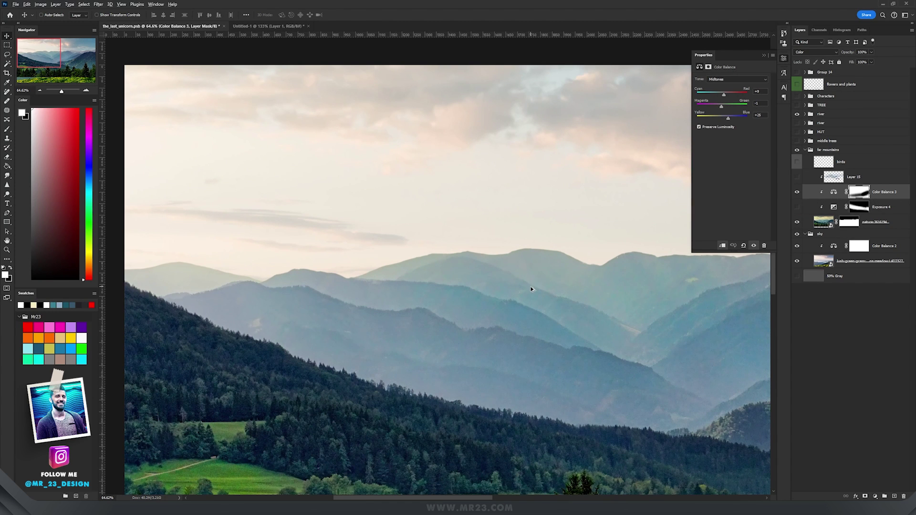
scroll(529, 287, "down", 1)
scroll(334, 231, "up", 3)
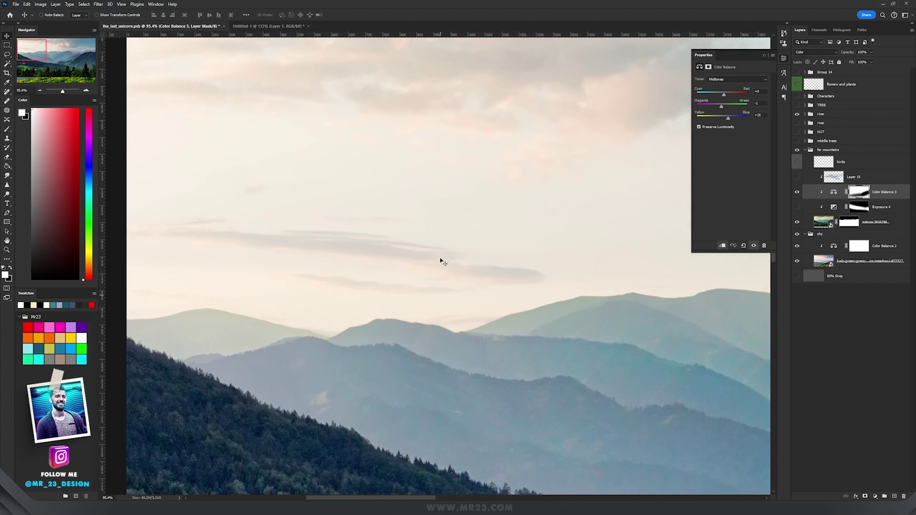
scroll(465, 330, "down", 2)
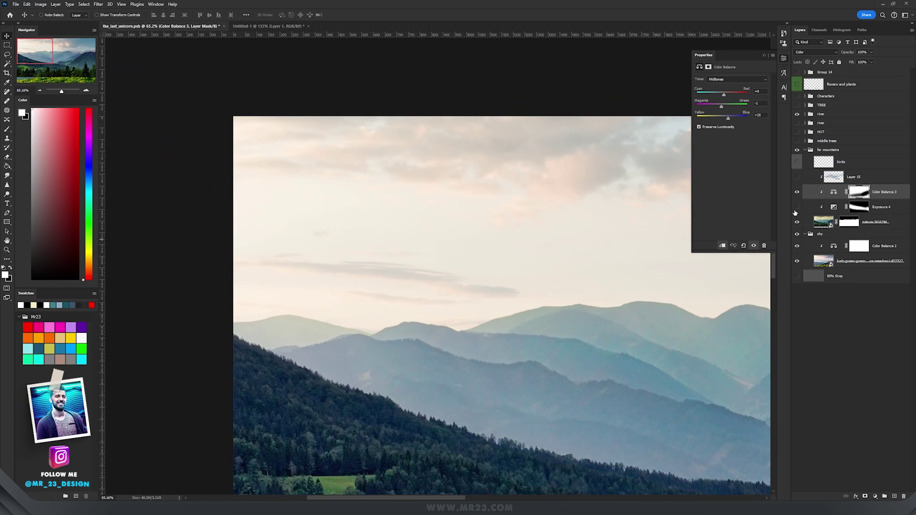
left_click(834, 208)
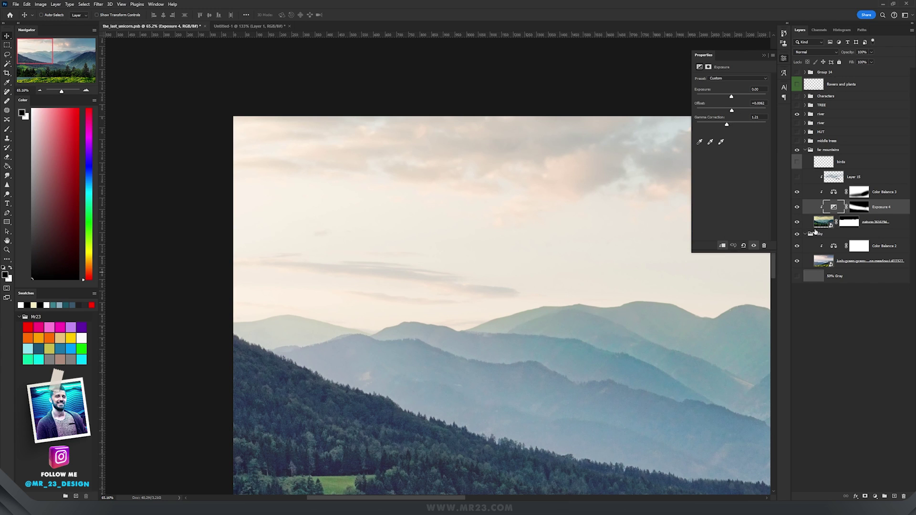
left_click(823, 222)
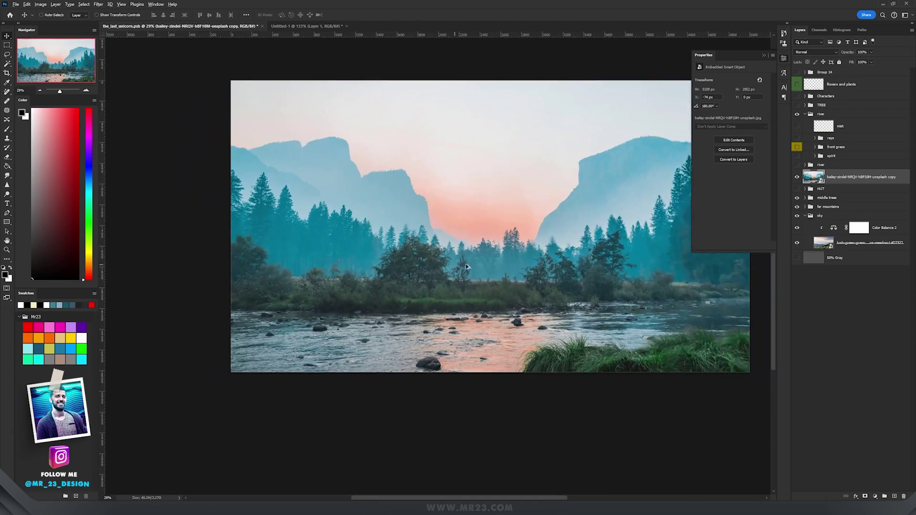
Examine the trees, mountains and riverbank of the river photo at closer zoom
scroll(466, 264, "up", 5)
left_click_drag(443, 260, 196, 117)
left_click_drag(625, 125, 431, 141)
scroll(431, 142, "down", 4)
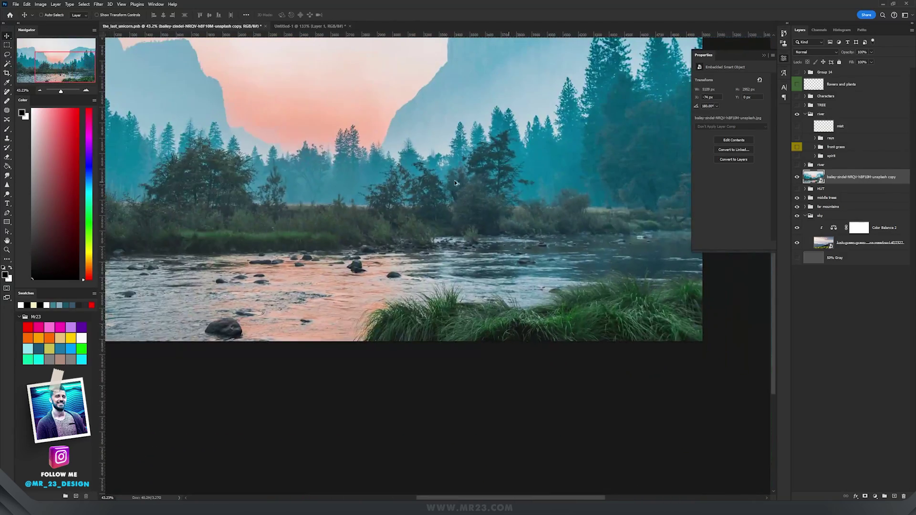
scroll(455, 182, "down", 3)
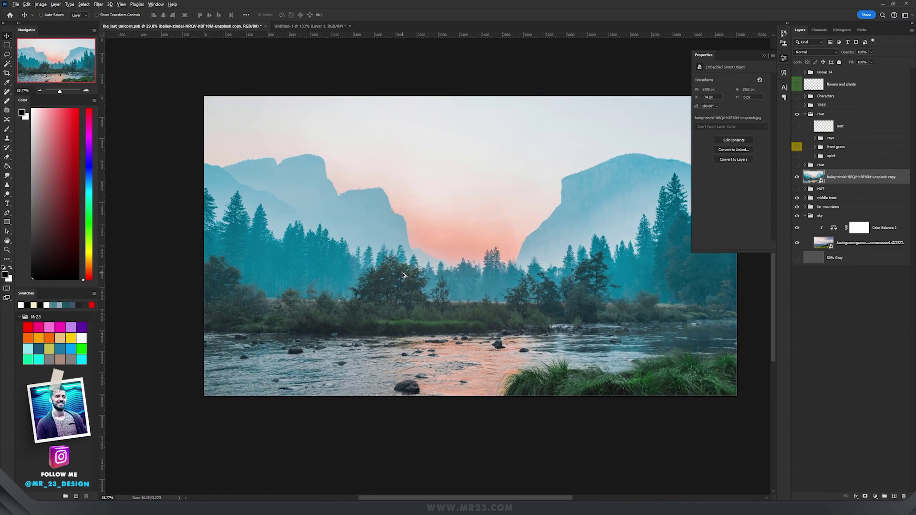
scroll(402, 275, "up", 3)
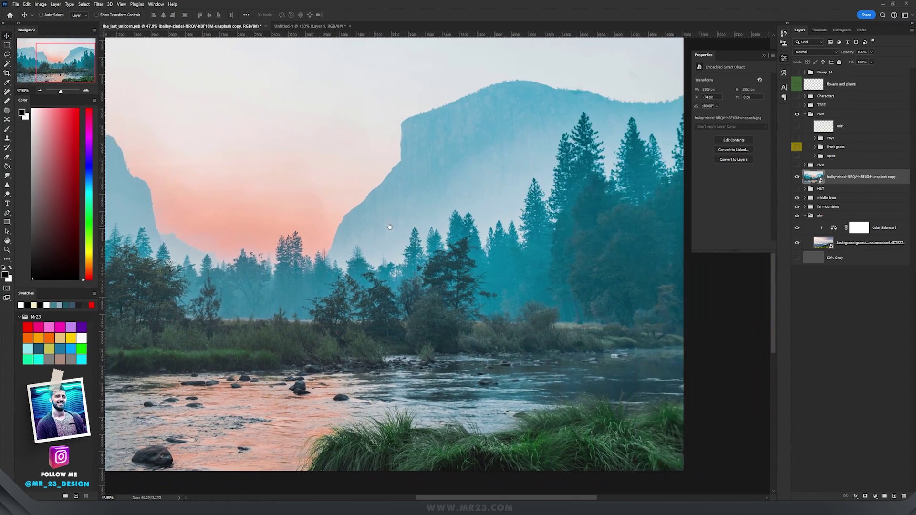
left_click_drag(389, 227, 376, 228)
left_click_drag(553, 183, 825, 190)
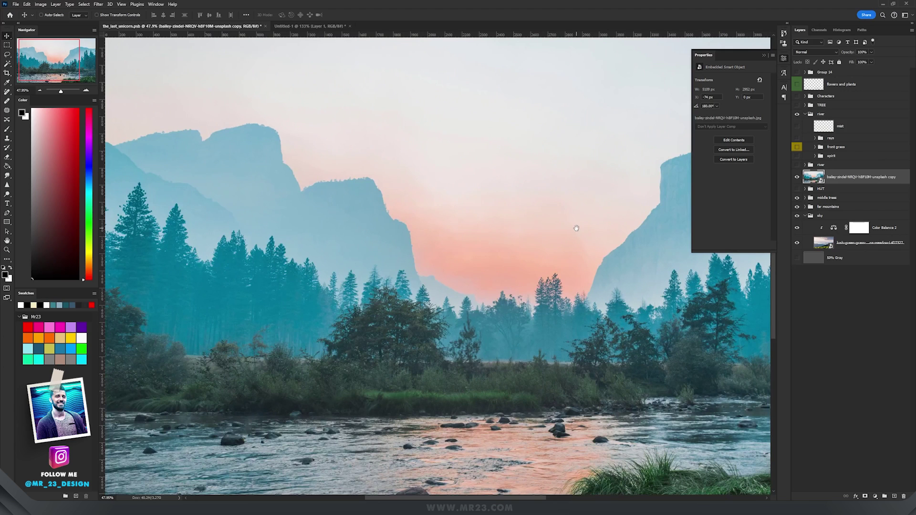
Duplicate the river photo layer below the original, hide the duplicate and reselect the original
left_click_drag(888, 183, 890, 196)
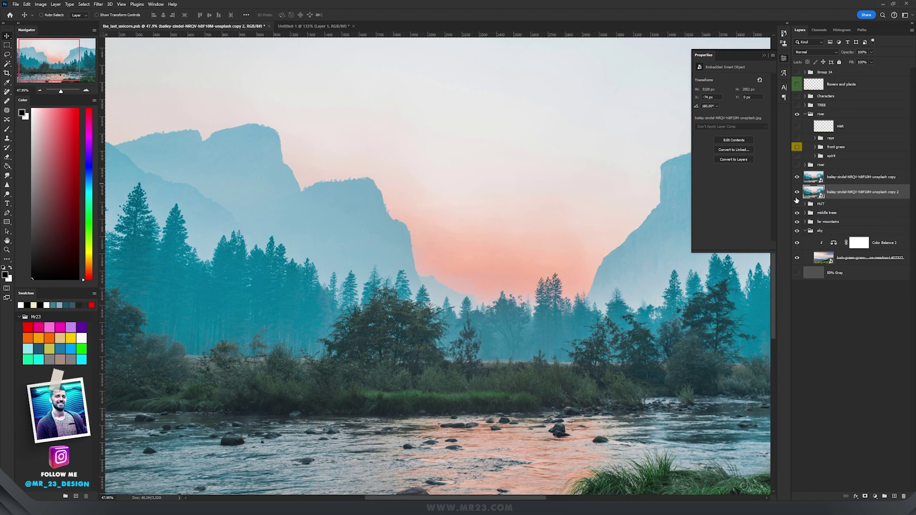
left_click(797, 192)
left_click(880, 184)
key("ctrl+minus")
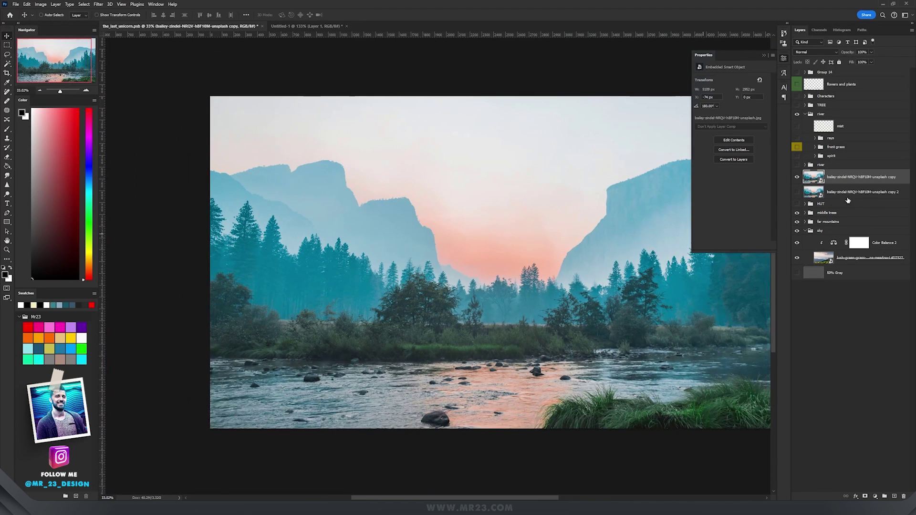
Set the river photo layer's Blend If channel to Blue and its Current Layer highlight limit to 90
double_click(902, 181)
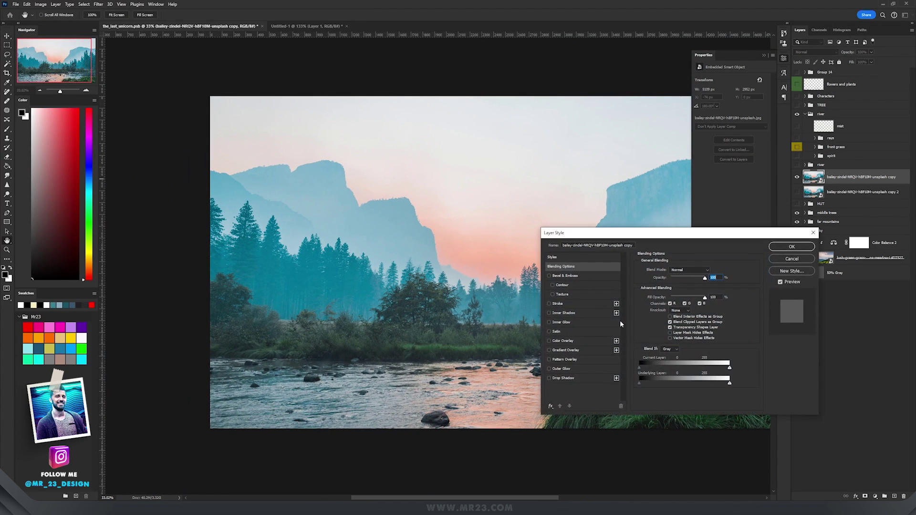
left_click_drag(620, 233, 487, 177)
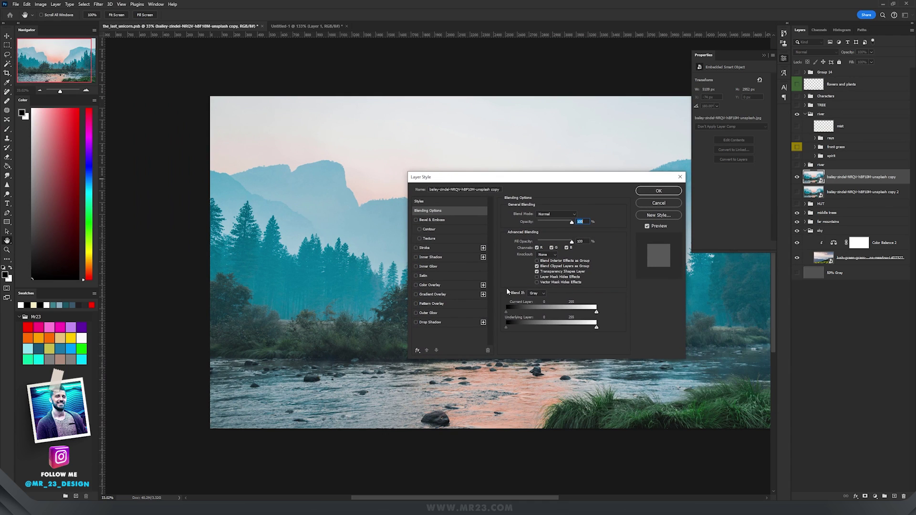
left_click(537, 293)
left_click(535, 315)
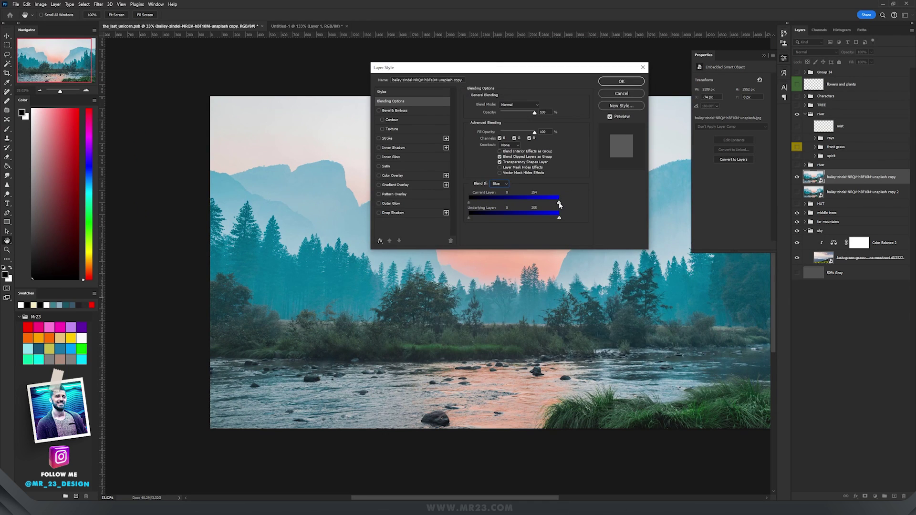
left_click_drag(559, 204, 504, 206)
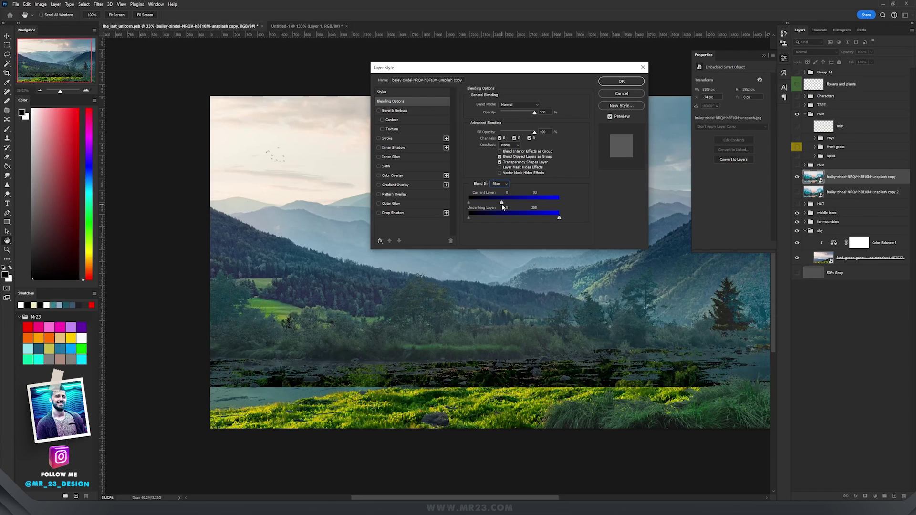
left_click_drag(501, 204, 500, 204)
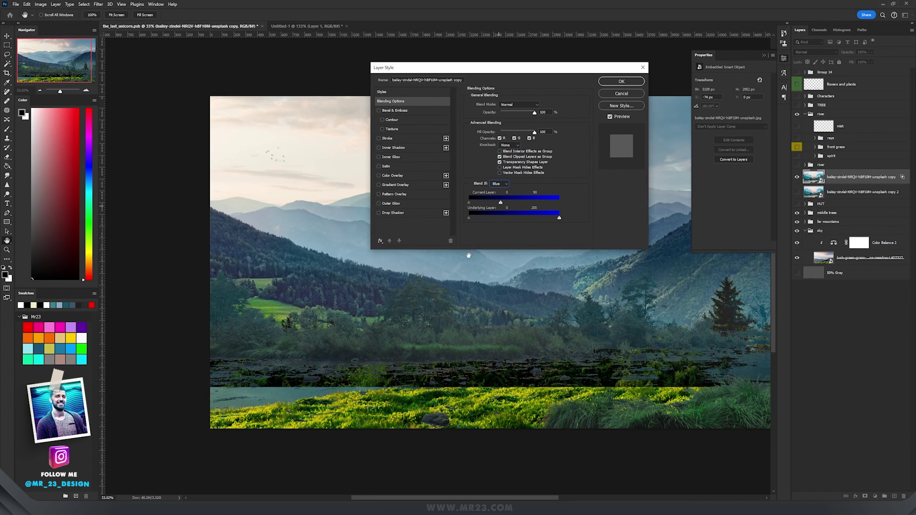
Split the Current Layer highlight slider to 90 / 130 for a softer transition and apply the layer style
key("alt")
left_click_drag(367, 327, 406, 325)
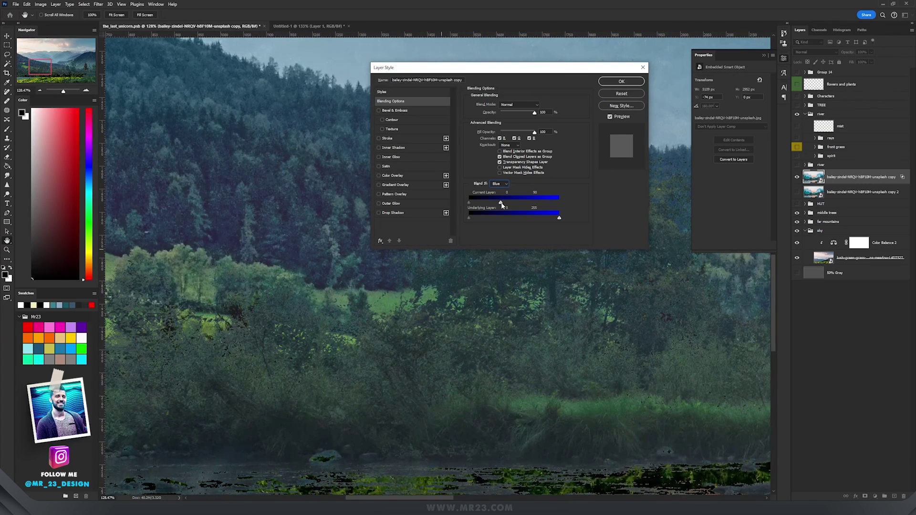
left_click_drag(503, 205, 514, 205)
left_click(619, 82)
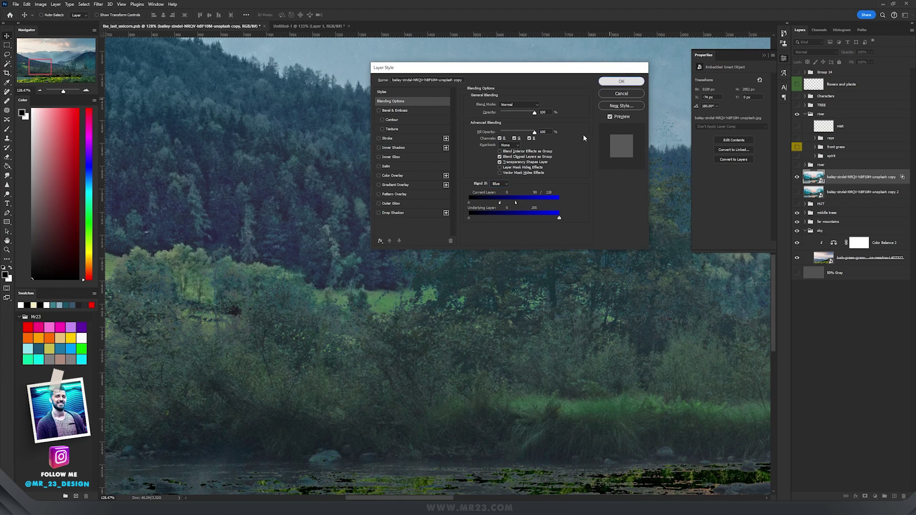
Convert the blended river photo layer to a smart object and rasterize it to bake in the blending
scroll(537, 258, "down", 8)
left_click_drag(553, 244, 418, 271)
right_click(896, 184)
left_click(876, 287)
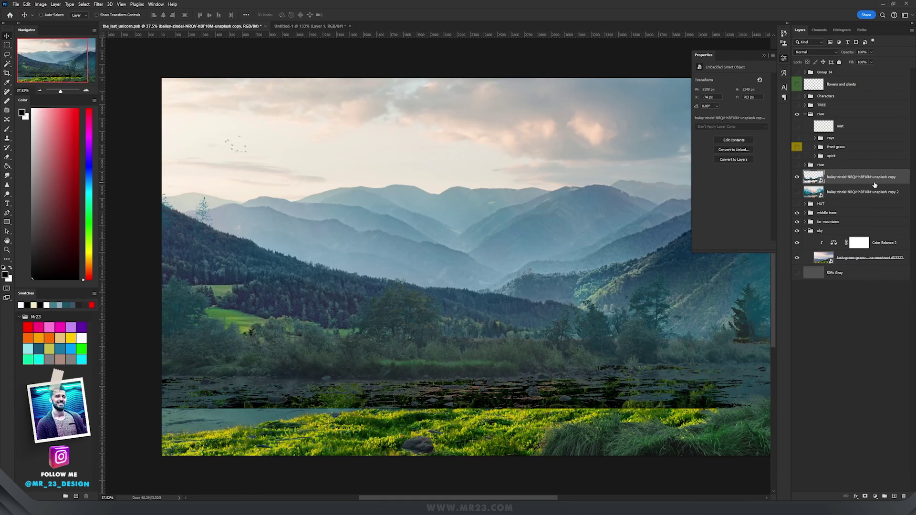
right_click(844, 181)
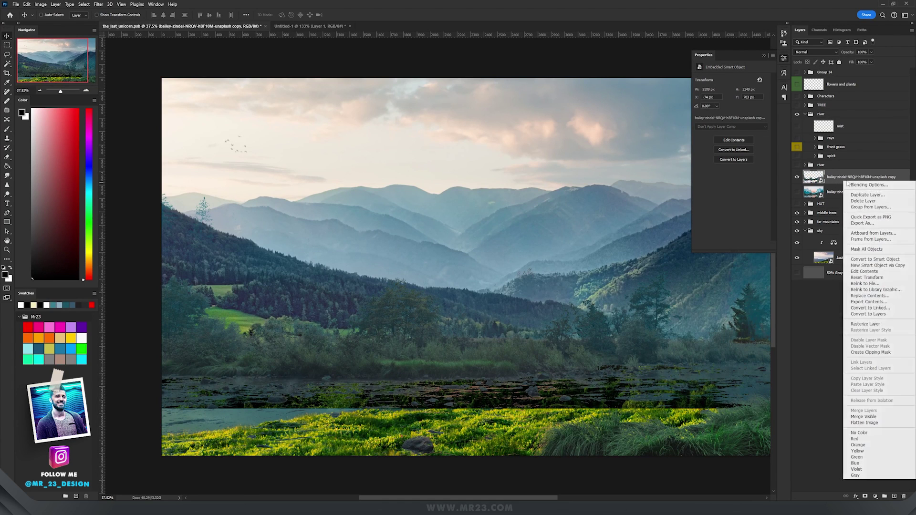
left_click(879, 324)
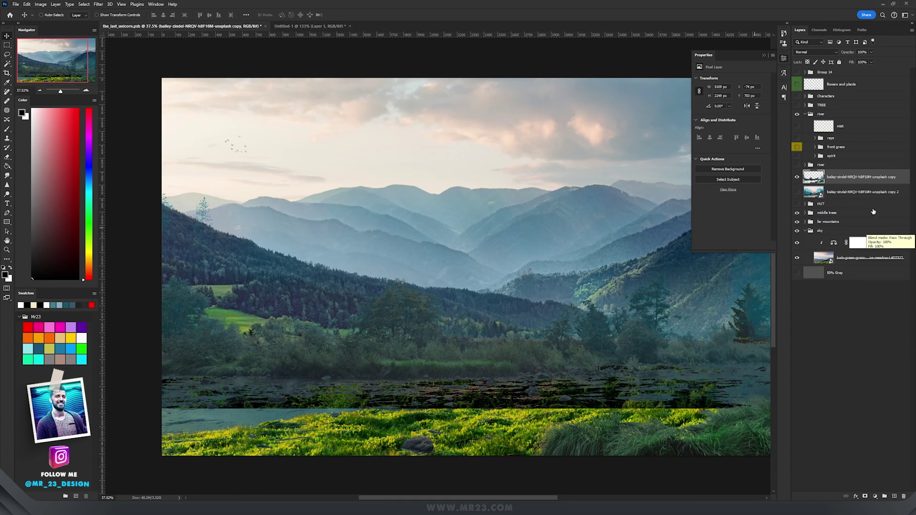
Show the duplicate river photo layer and hide its contents with an inverted black layer mask
scroll(611, 408, "up", 5)
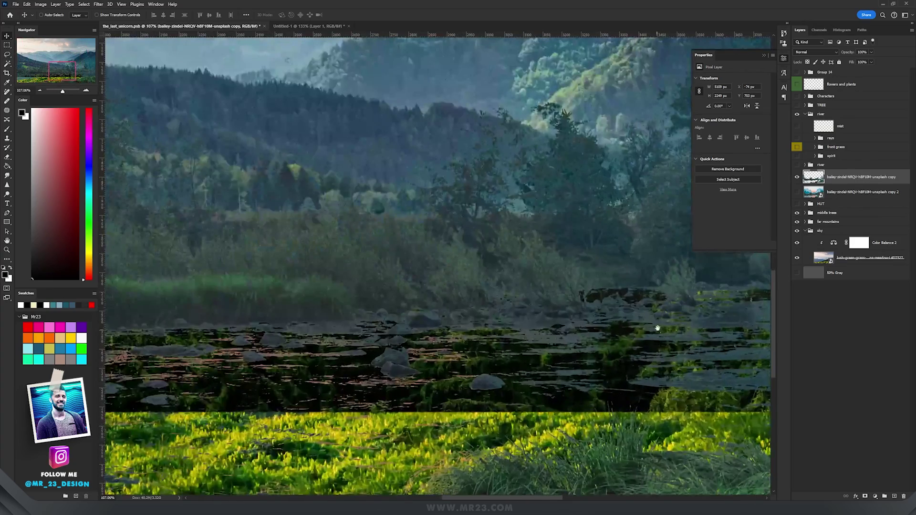
scroll(384, 272, "down", 3)
scroll(426, 313, "down", 2)
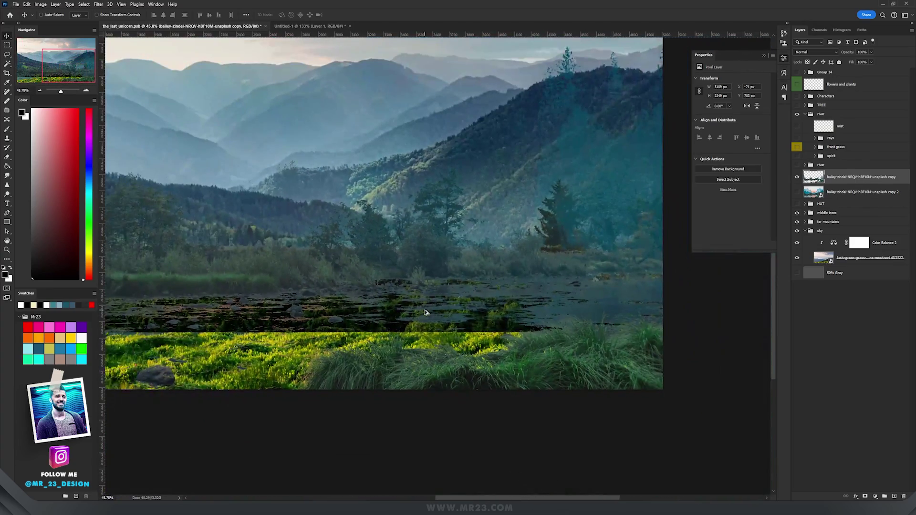
left_click_drag(409, 258, 614, 270)
scroll(517, 270, "down", 2)
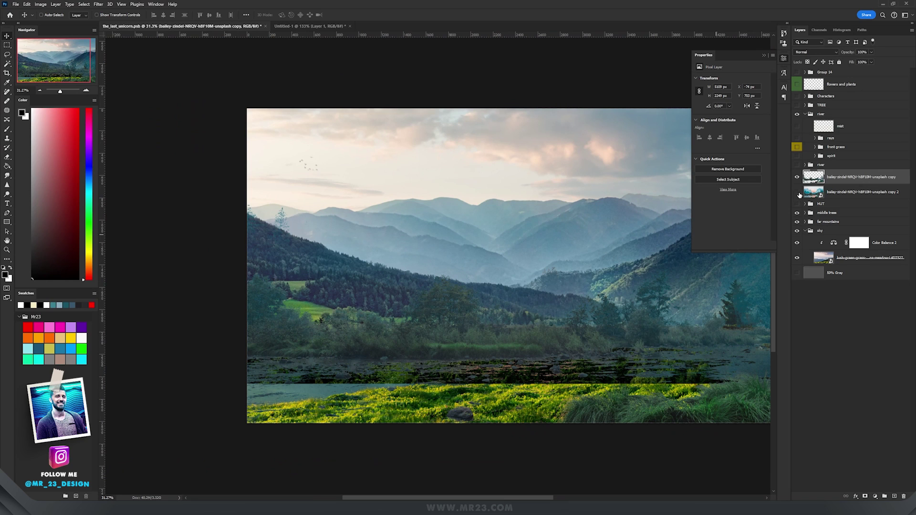
left_click(817, 196)
left_click(796, 192)
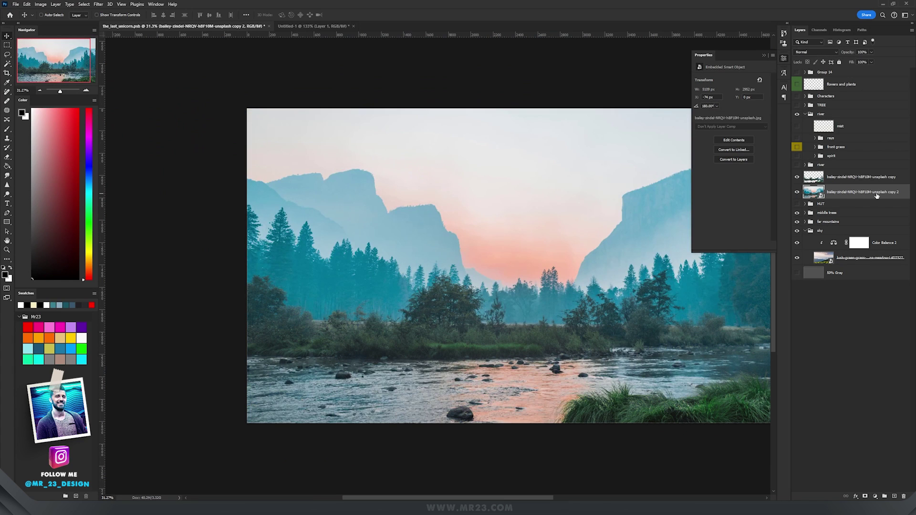
left_click_drag(602, 290, 632, 215)
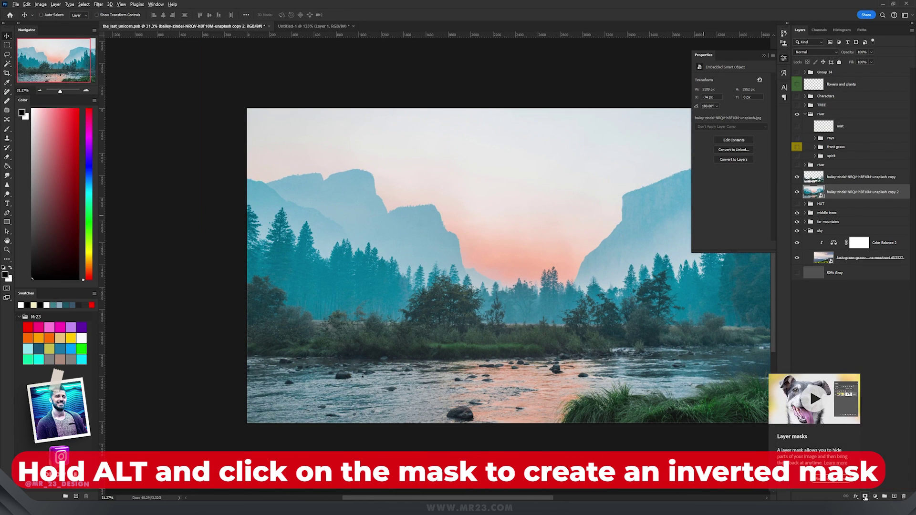
left_click(865, 498, "alt")
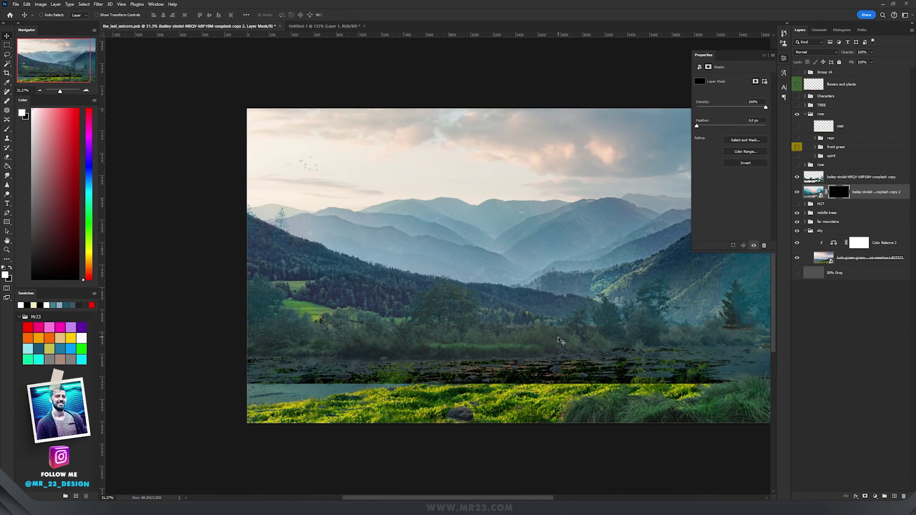
Select the lower river and foreground area across the full width, fill it with white on the duplicate river layer's mask, and deselect
key("m")
left_click_drag(245, 339, 800, 441)
left_click_drag(476, 349, 651, 358)
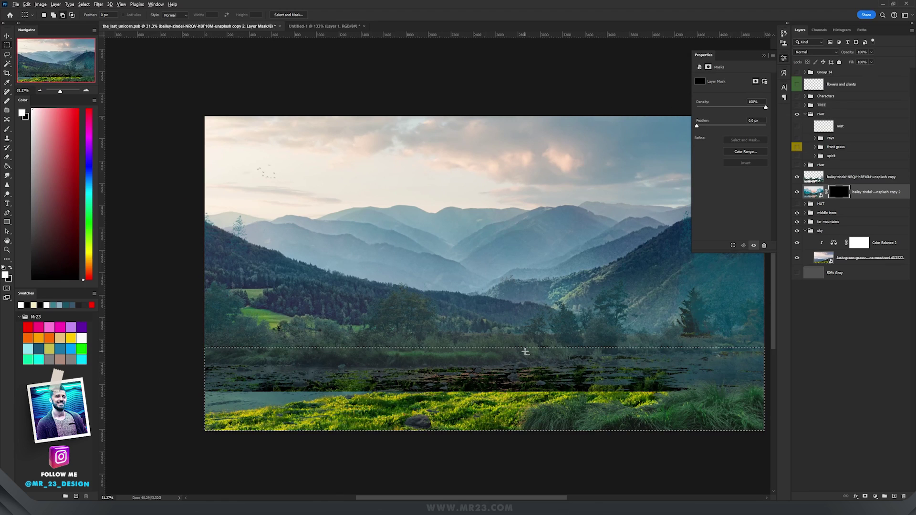
key("alt+BackSpace")
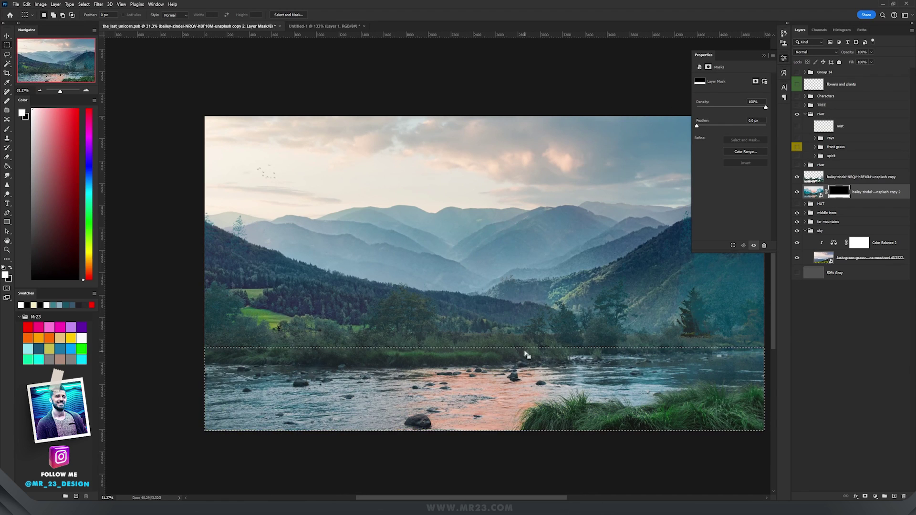
key("ctrl+d")
Examine the riverbank and the hillside around the large fir for leftover haze and rough blending
scroll(269, 344, "up", 5)
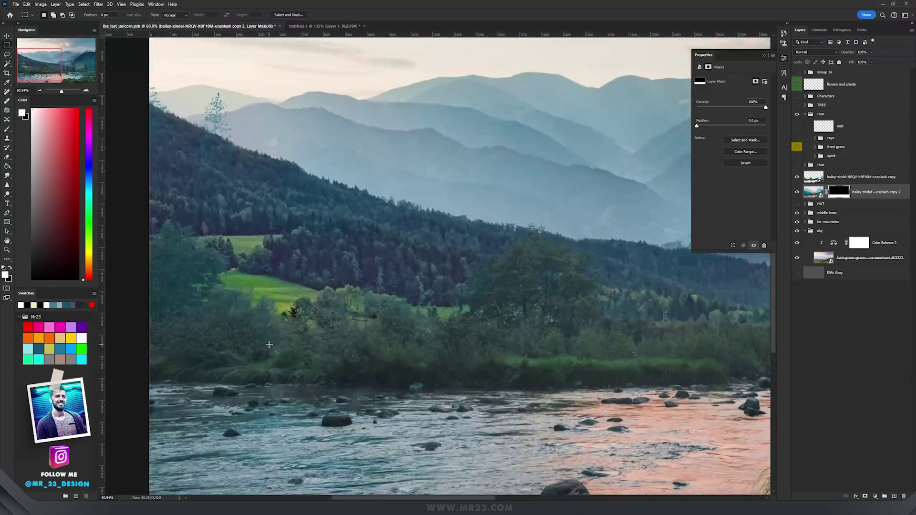
scroll(269, 344, "up", 5)
left_click_drag(533, 320, 72, 258)
left_click_drag(586, 290, 155, 276)
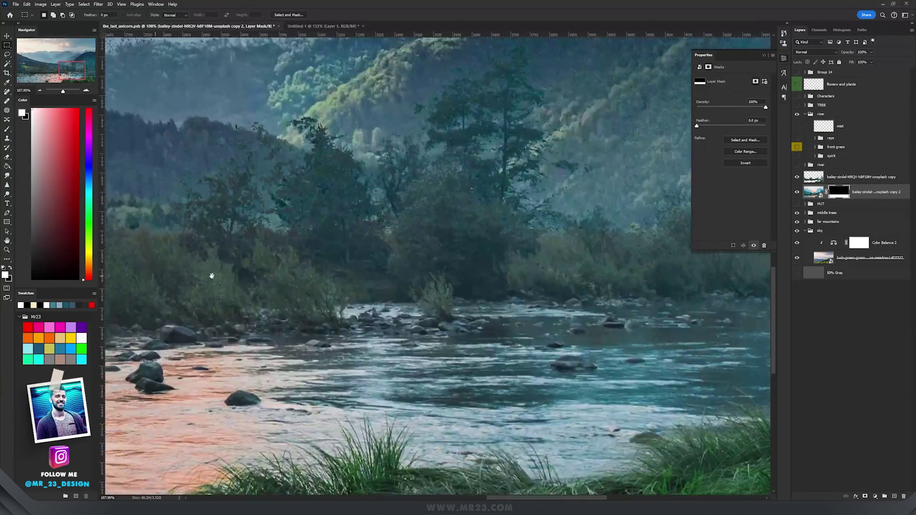
left_click_drag(618, 277, 194, 292)
left_click_drag(415, 258, 441, 375)
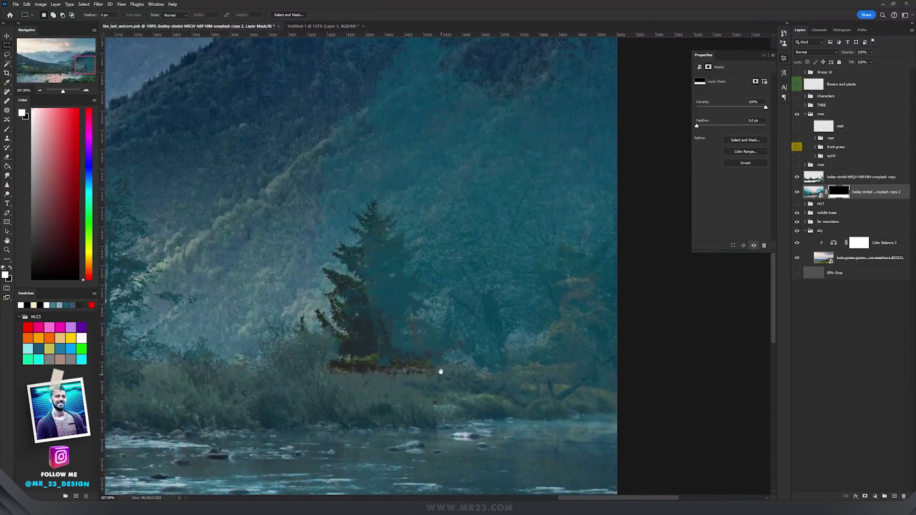
scroll(441, 375, "down", 3)
Add a layer mask to the upper river photo layer and paint black over the teal haze on the sky, hillside and fir area
left_click(844, 179)
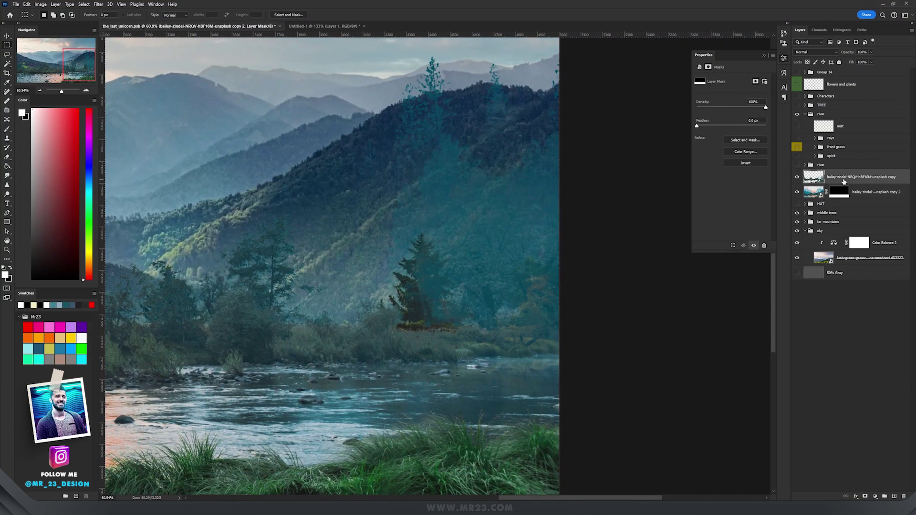
left_click_drag(429, 158, 459, 215)
left_click(863, 498)
key("b")
key("x")
scroll(464, 210, "down", 1)
key("x")
mouse_move(479, 153)
left_mouse_down()
mouse_move(466, 139)
mouse_move(495, 154)
mouse_move(435, 153)
left_mouse_up()
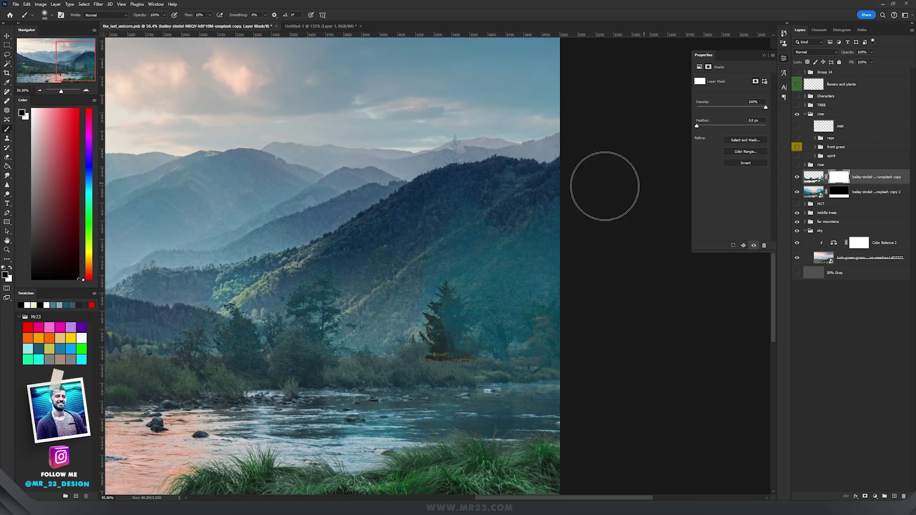
mouse_move(550, 244)
left_mouse_down()
mouse_move(589, 277)
mouse_move(457, 322)
mouse_move(611, 323)
mouse_move(494, 361)
mouse_move(667, 292)
left_mouse_up()
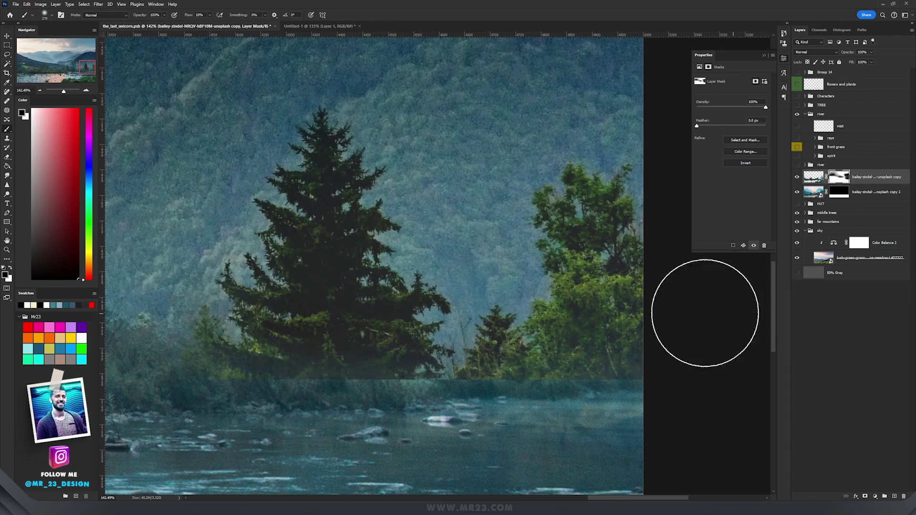
Break up the hard edge along the far riverbank on the lower river layer's mask using a grass-shaped brush at 100% flow
left_click_drag(467, 305, 513, 232)
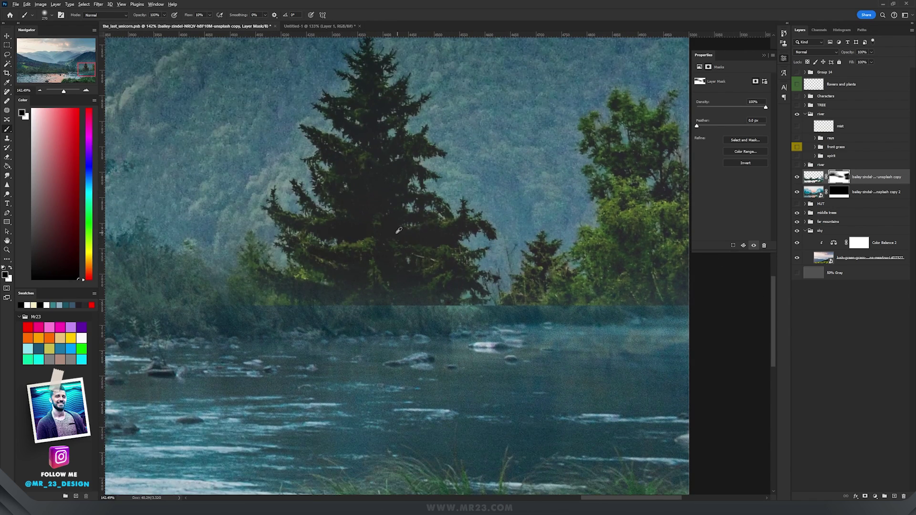
scroll(365, 219, "down", 2)
left_click(839, 192)
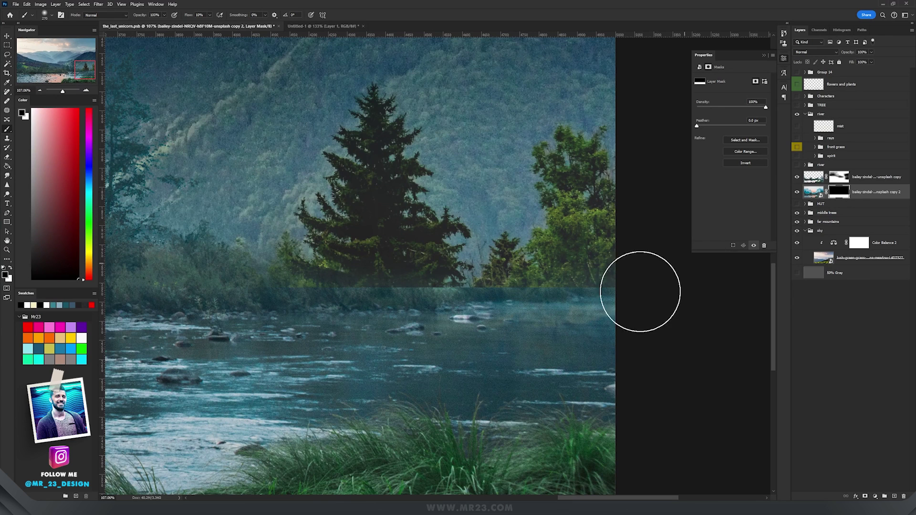
right_click(558, 299)
left_click(674, 283)
key("Return")
left_click(329, 13)
left_click_drag(501, 265, 467, 270)
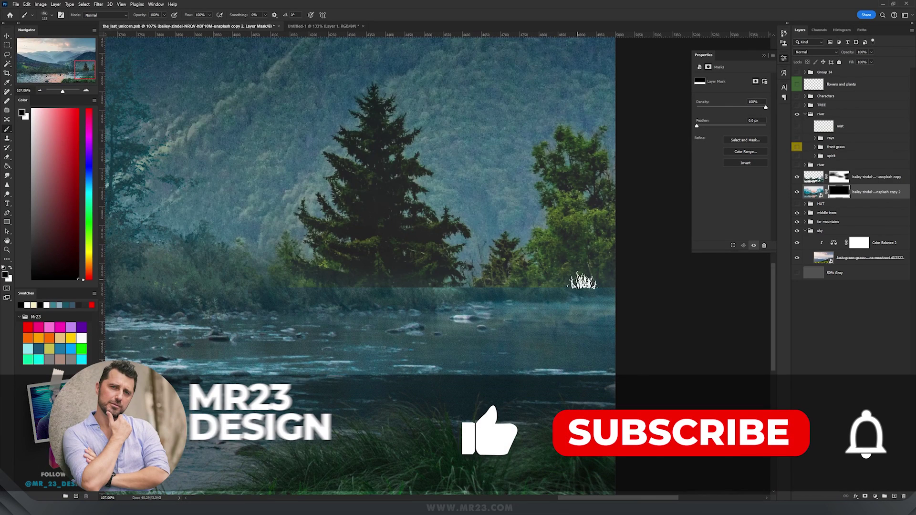
key("x")
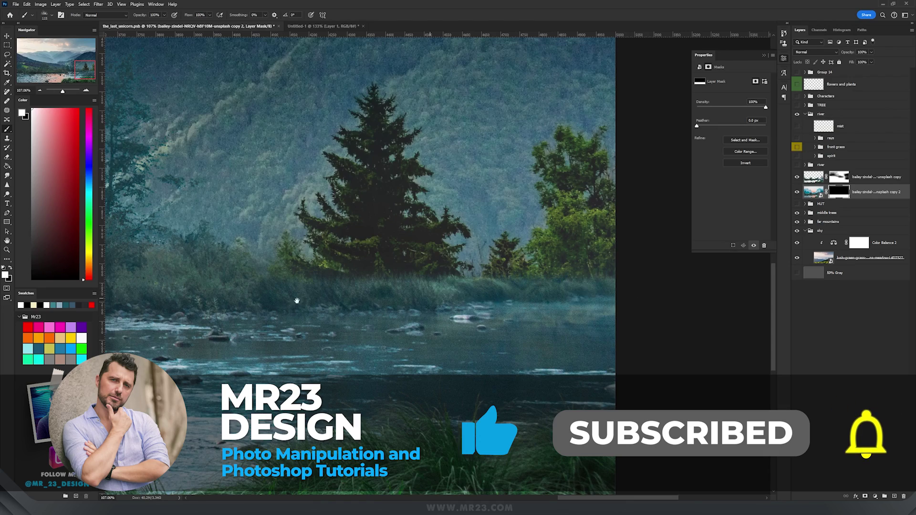
left_click_drag(378, 298, 593, 266)
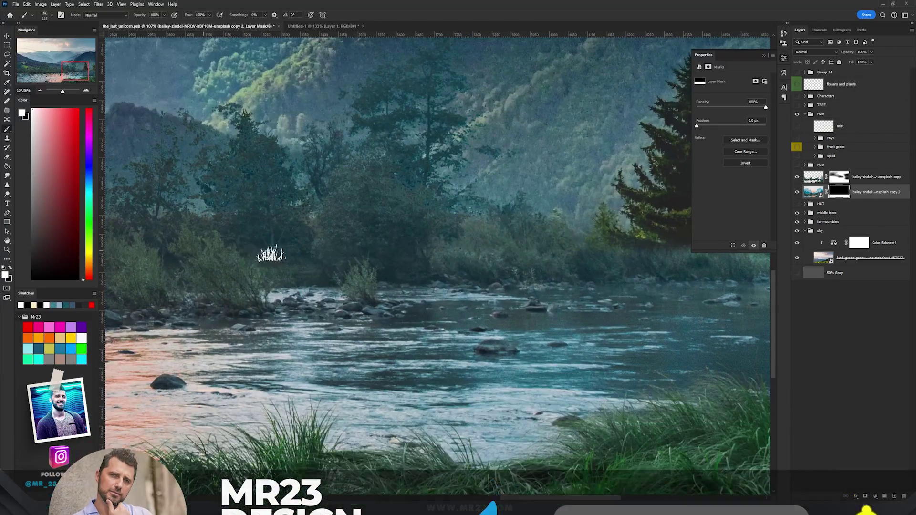
left_click_drag(341, 252, 661, 260)
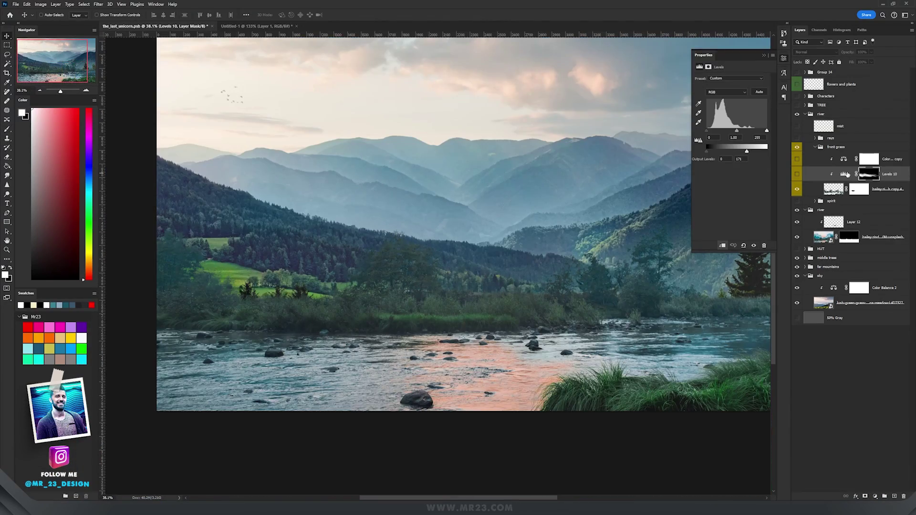
Show the Levels 10 and Color Balance adjustments in the front grass group and select the Color Balance layer to display its settings
left_click(844, 175)
left_click(797, 176)
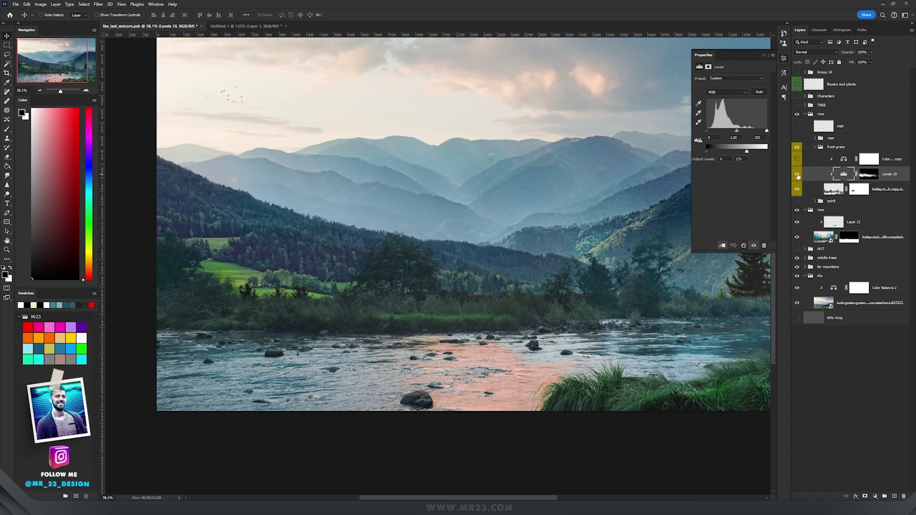
left_click_drag(587, 229, 537, 248)
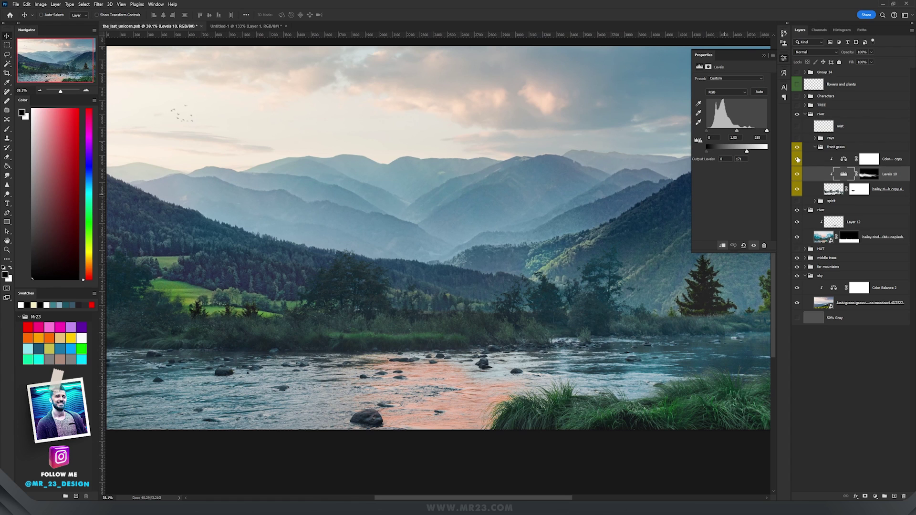
left_click(844, 160)
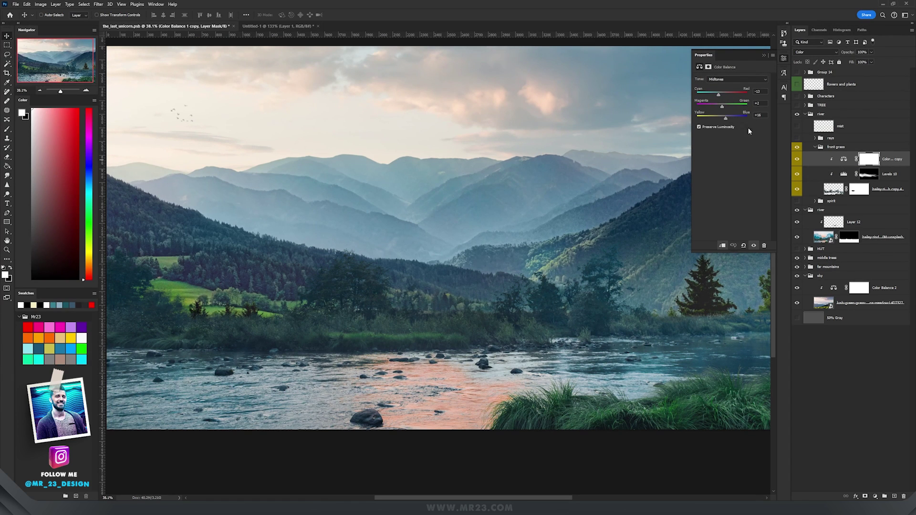
scroll(513, 275, "down", 2)
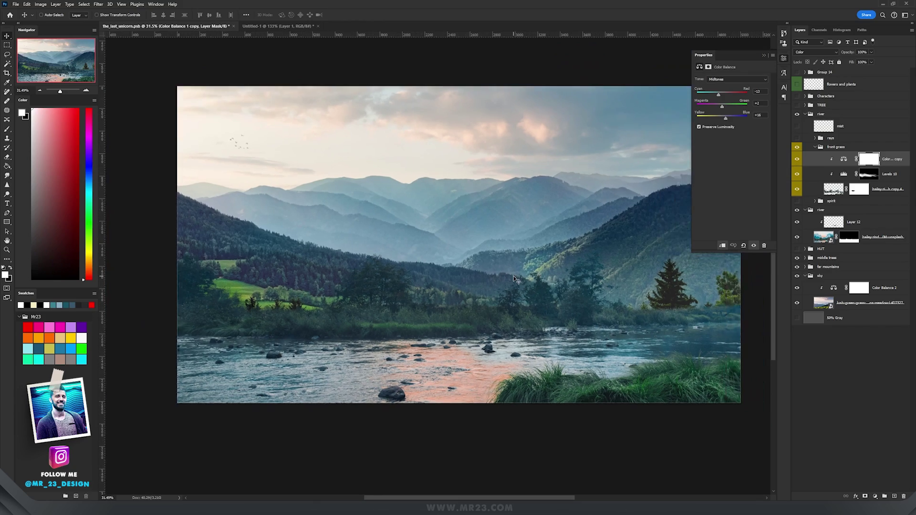
scroll(397, 281, "up", 5)
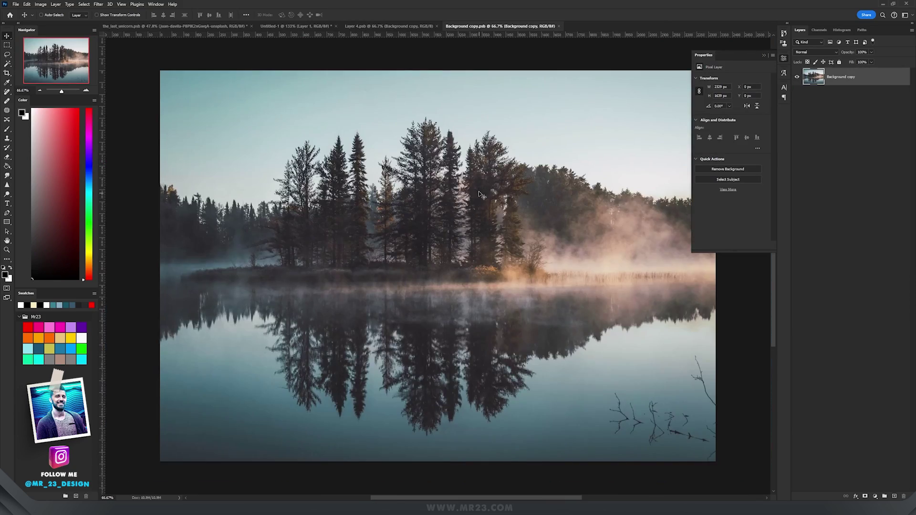
Examine the tree silhouettes against the sky in the misty lake photo
scroll(480, 193, "up", 3)
scroll(476, 179, "down", 2)
scroll(470, 214, "up", 2)
scroll(470, 215, "down", 3)
scroll(443, 240, "up", 3)
scroll(444, 239, "down", 2)
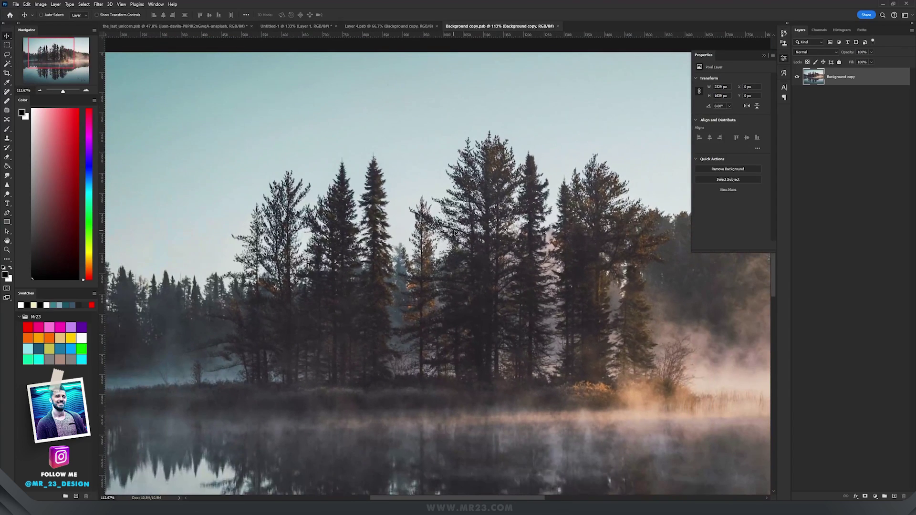
Return to the_last_unicorn.psb and apply Blend If to the forest photo layer with the Current Layer highlight slider split at 109 / 154
left_click(148, 27)
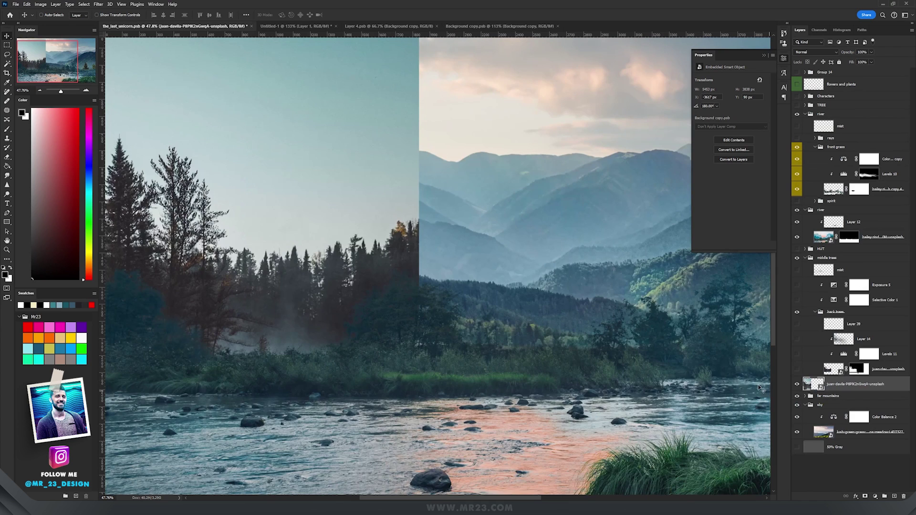
left_click_drag(369, 263, 554, 301)
mouse_move(477, 291)
left_mouse_down()
mouse_move(552, 287)
mouse_move(463, 286)
mouse_move(539, 286)
mouse_move(472, 292)
left_mouse_up()
scroll(475, 313, "up", 2)
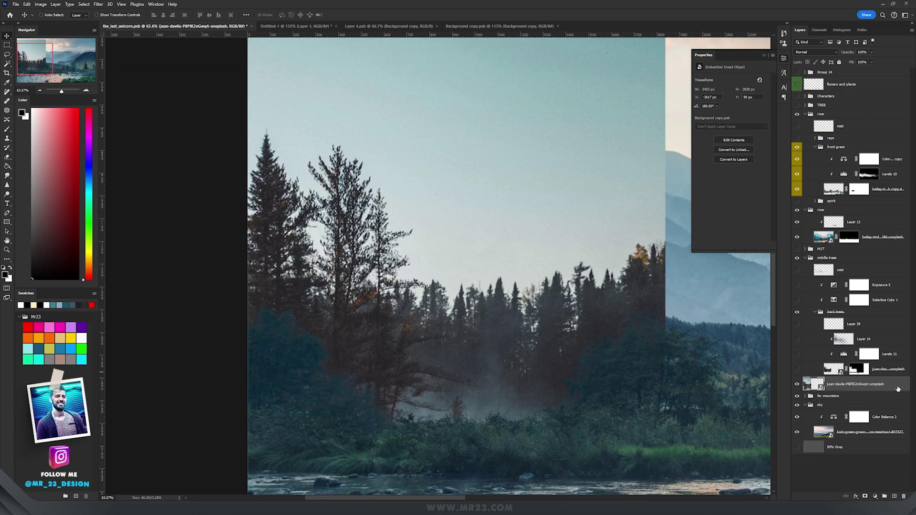
double_click(898, 389)
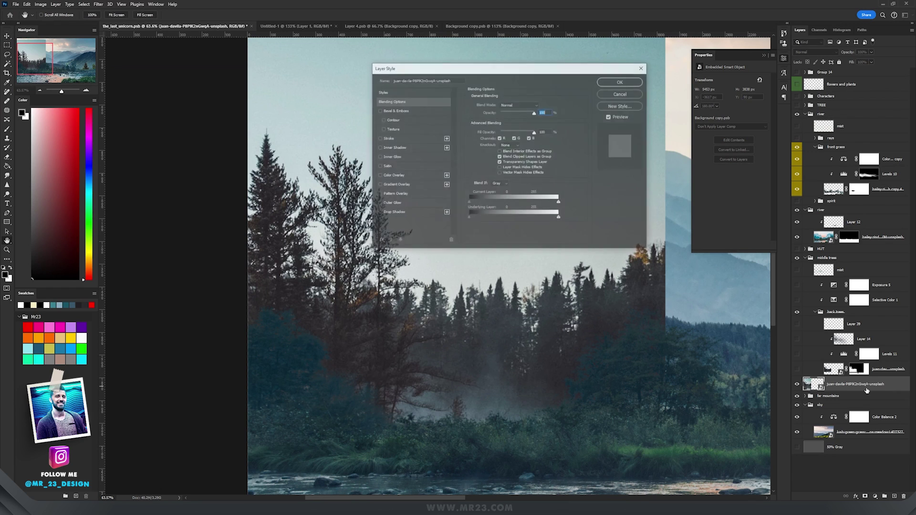
left_click_drag(505, 77, 540, 260)
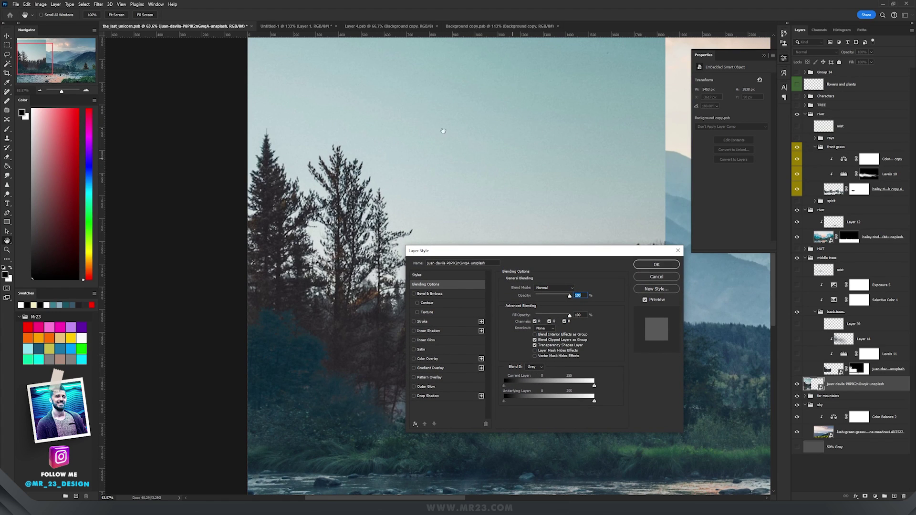
left_click_drag(594, 388, 555, 389)
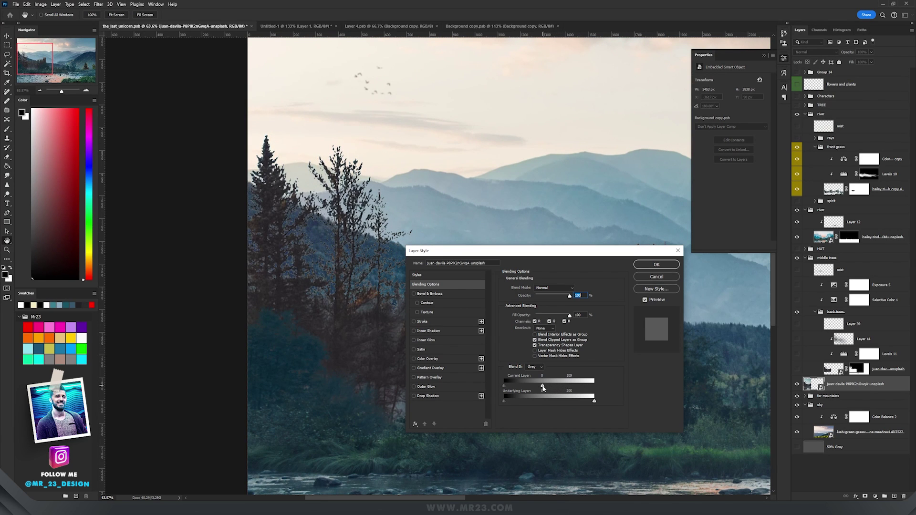
left_click_drag(543, 387, 559, 388)
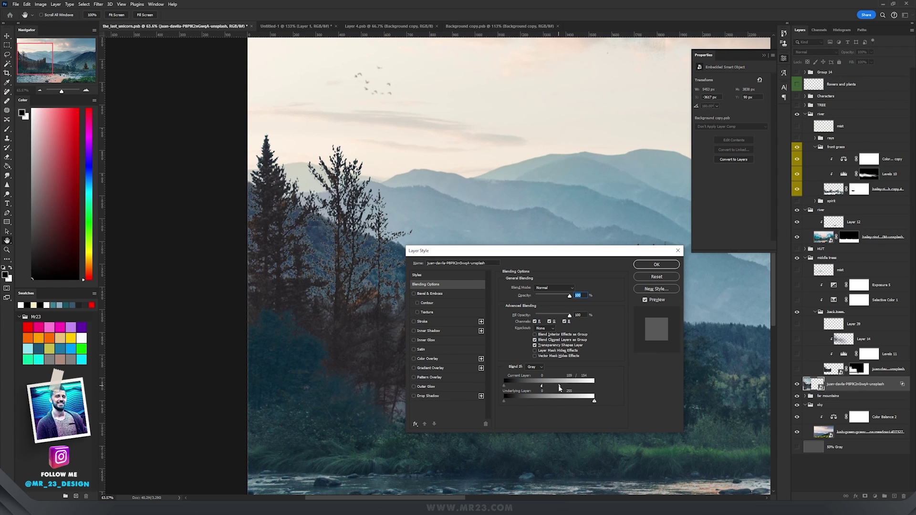
left_click(653, 265)
Examine the blended forest photo's branch and treetop edges against the mountains
scroll(438, 279, "down", 2)
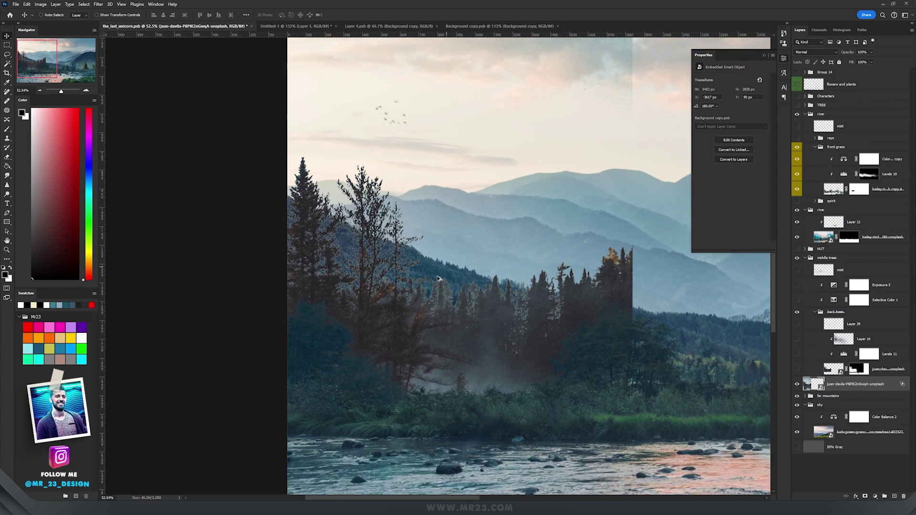
scroll(438, 279, "up", 5)
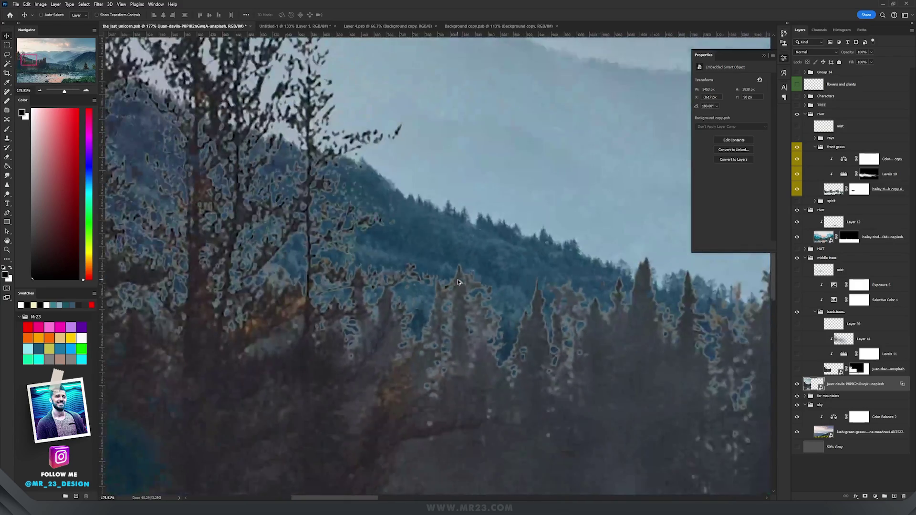
scroll(458, 281, "down", 6)
scroll(322, 265, "up", 4)
scroll(315, 258, "down", 3)
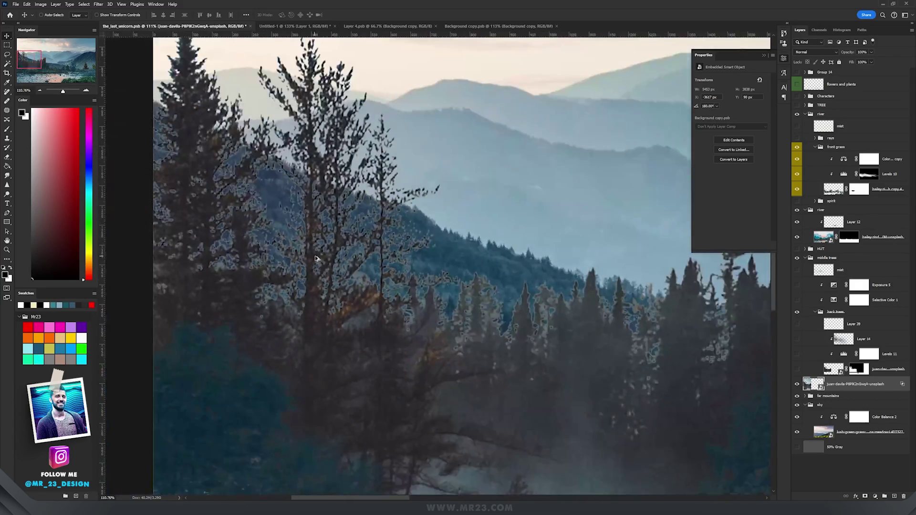
scroll(316, 258, "down", 2)
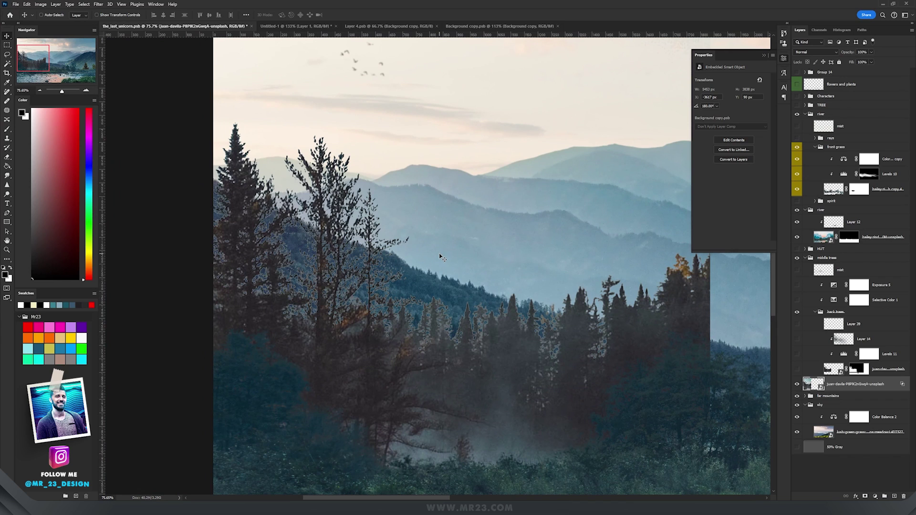
Place a hidden duplicate of the forest photo layer beneath it, and bake the original's blending by converting it to a smart object and rasterizing
left_click_drag(891, 390, 840, 399)
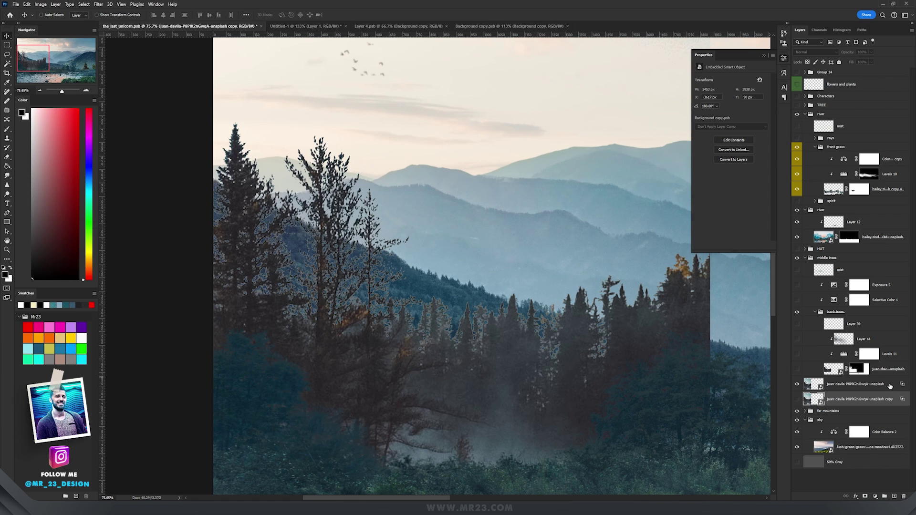
left_click(897, 382)
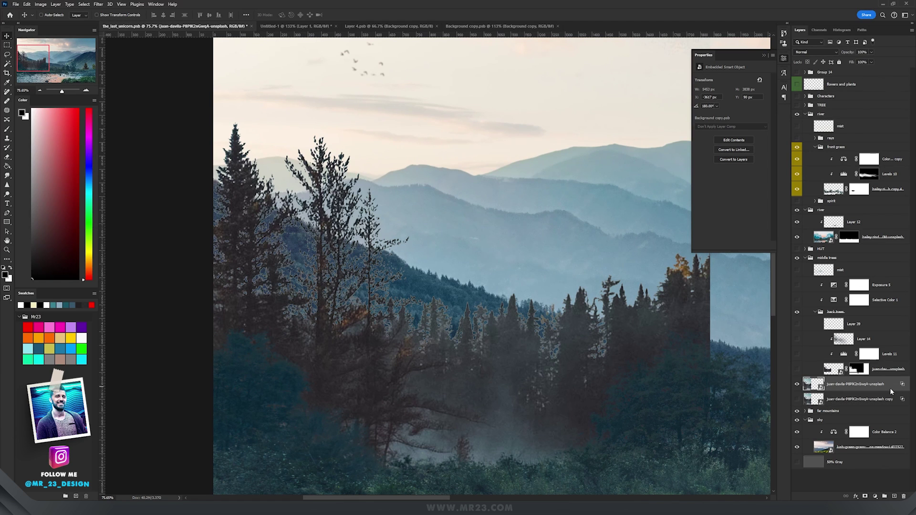
right_click(891, 389)
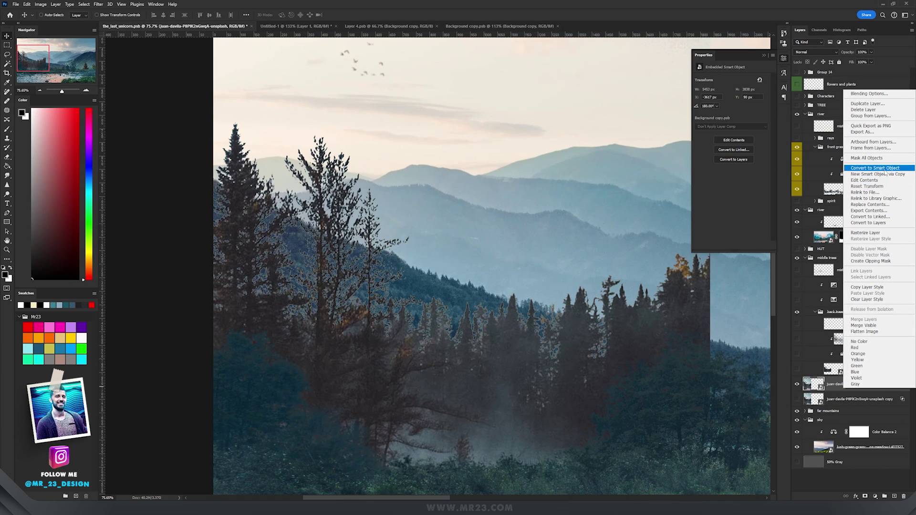
left_click(884, 170)
right_click(888, 385)
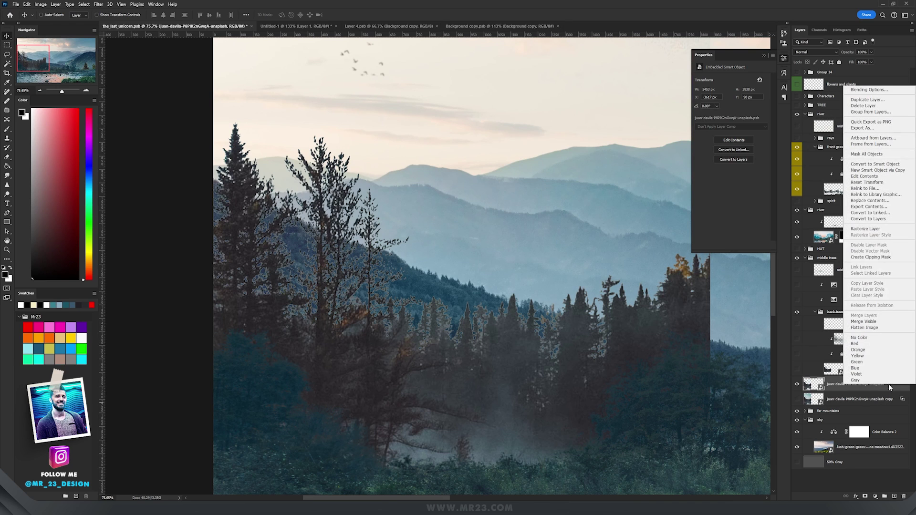
left_click(883, 230)
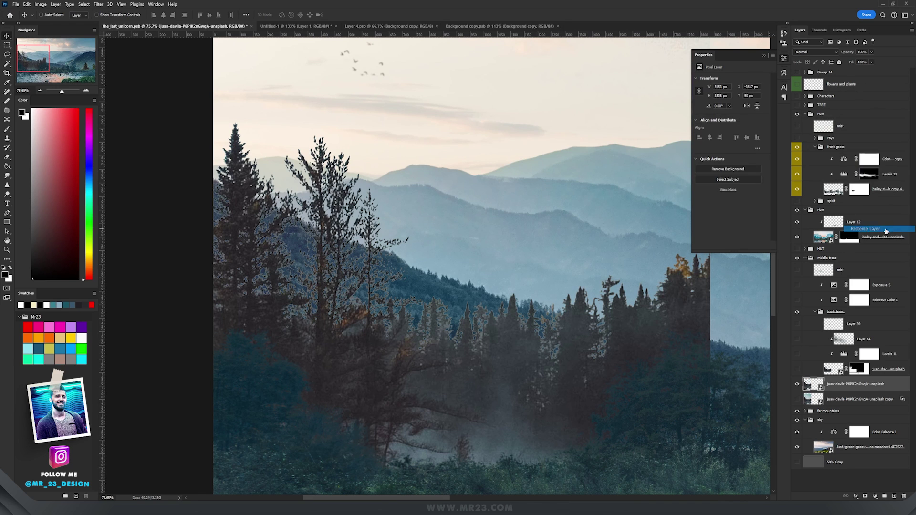
Add a new layer above the rasterized forest photo, clip it to that photo and set its blending mode to Darken
left_click(895, 496)
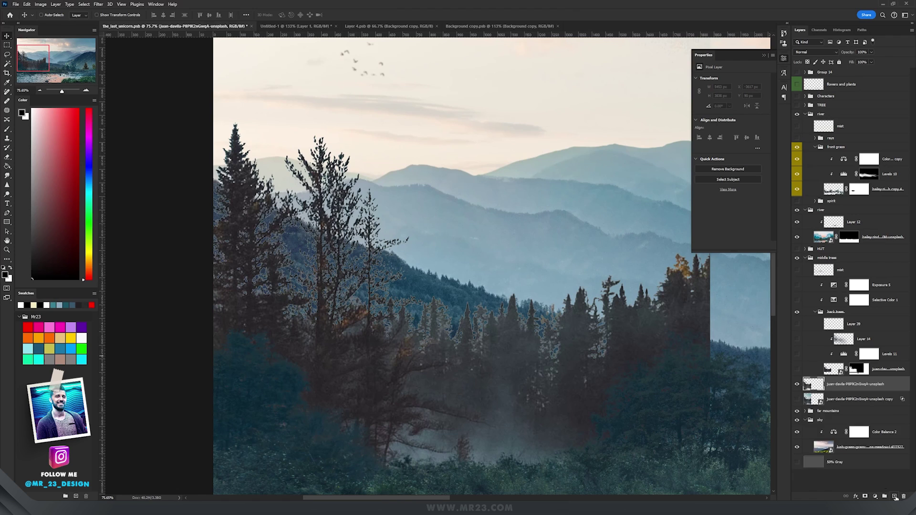
key("ctrl+0")
left_click_drag(192, 180, 381, 225)
scroll(343, 253, "up", 10)
scroll(363, 259, "up", 2)
key("ctrl+z")
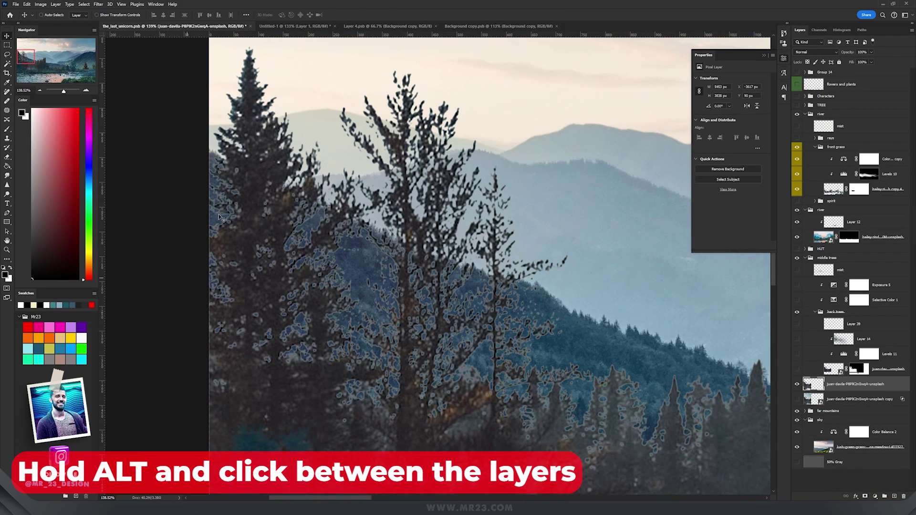
scroll(418, 273, "down", 1)
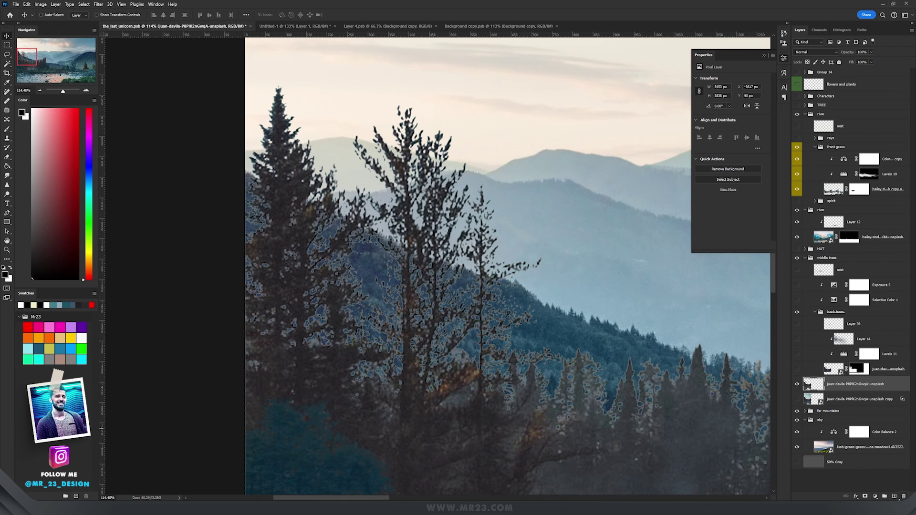
left_click(893, 496)
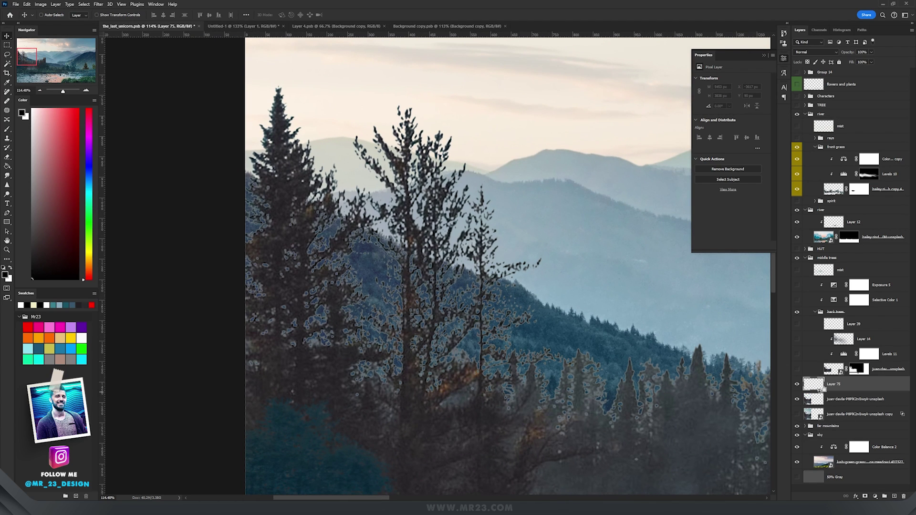
left_click(818, 391, "alt")
left_click(815, 53)
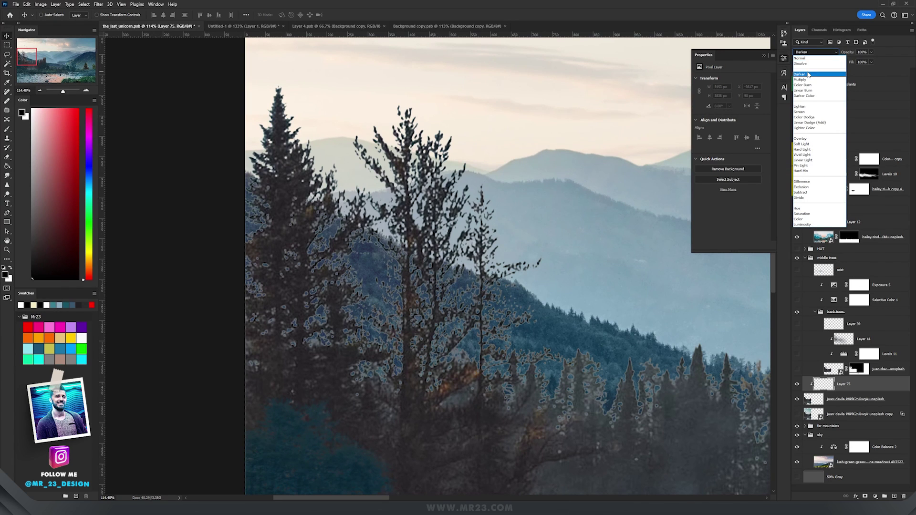
left_click(807, 75)
Sample the dark trunk colour, set a large soft brush to 8% flow and paint over the light halos around the tall trees
key("b")
right_click(413, 260)
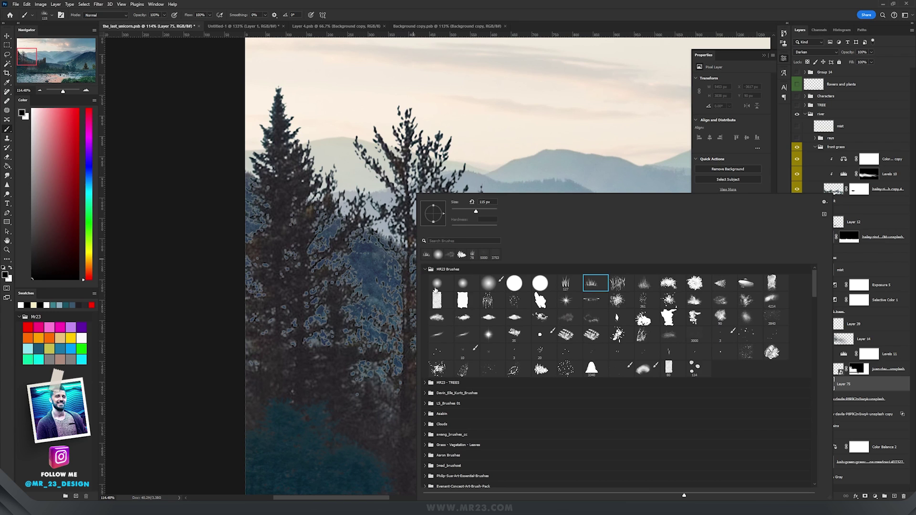
key("Escape")
scroll(429, 180, "up", 3)
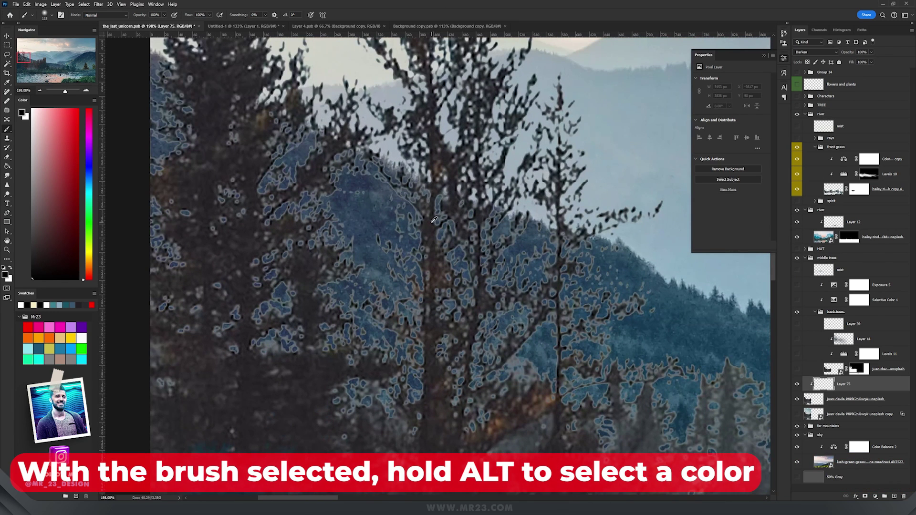
left_click(434, 219, "alt")
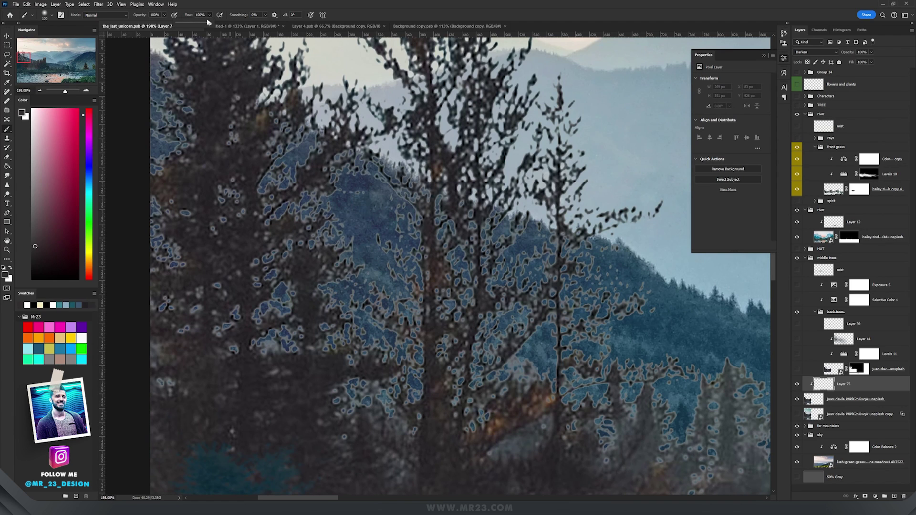
left_click(214, 4)
right_click(278, 137, "alt")
mouse_move(260, 121)
left_mouse_down()
mouse_move(158, 112)
mouse_move(87, 154)
mouse_move(67, 282)
left_mouse_up()
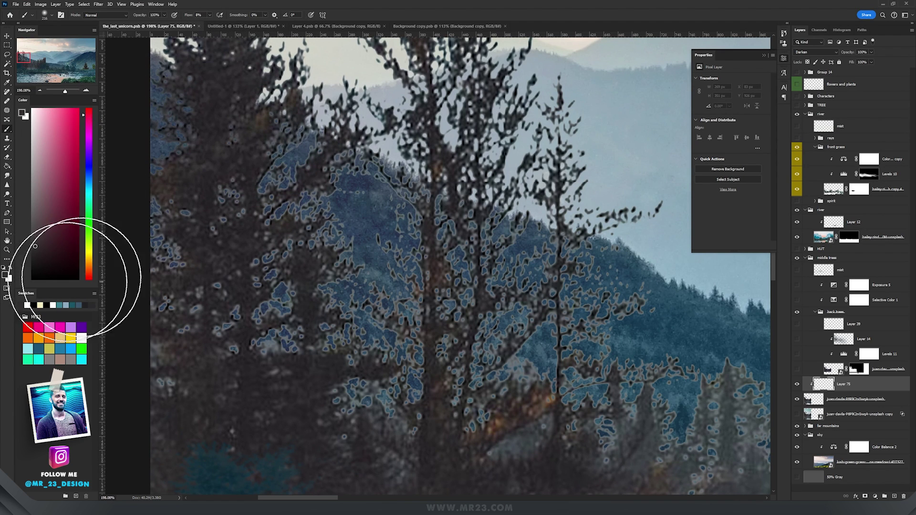
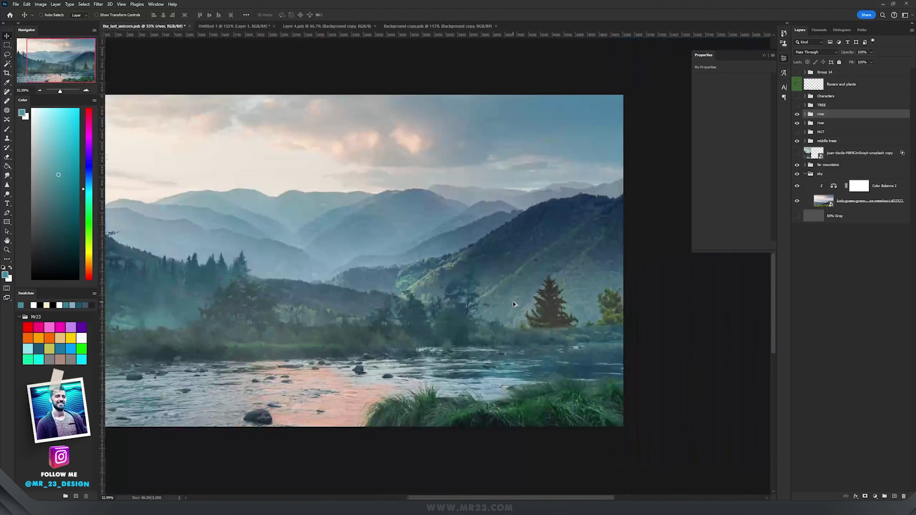
Outline the mossy trunk and roots in the jungle_with_waterfalls photo with the Lasso tool
left_click_drag(513, 301, 583, 190)
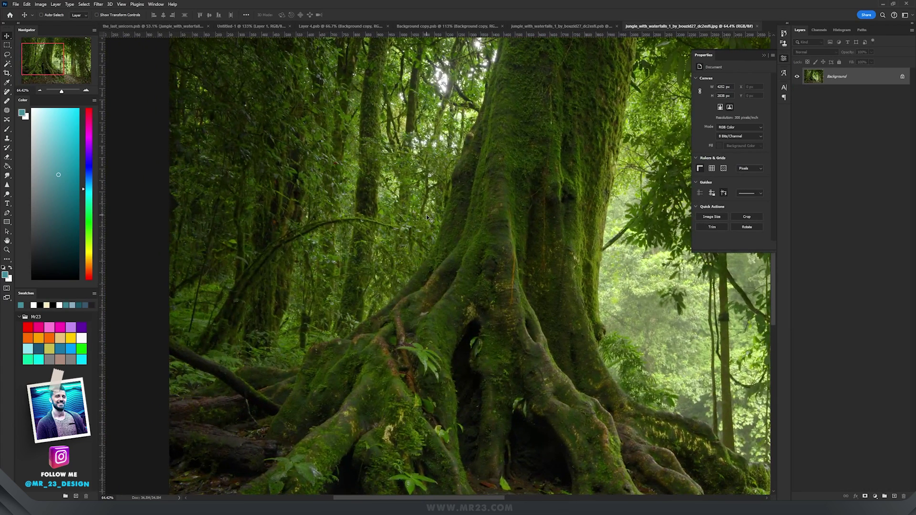
key("l")
mouse_move(468, 136)
left_mouse_down()
mouse_move(407, 275)
mouse_move(270, 366)
mouse_move(470, 437)
mouse_move(530, 113)
mouse_move(500, 107)
left_mouse_up()
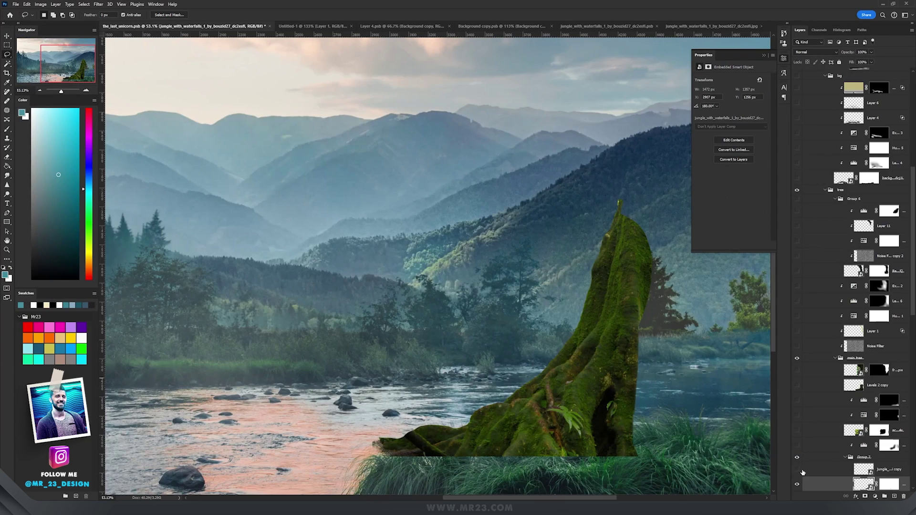
Show the duplicate jungle root layer inside the main tree group
left_click(797, 470)
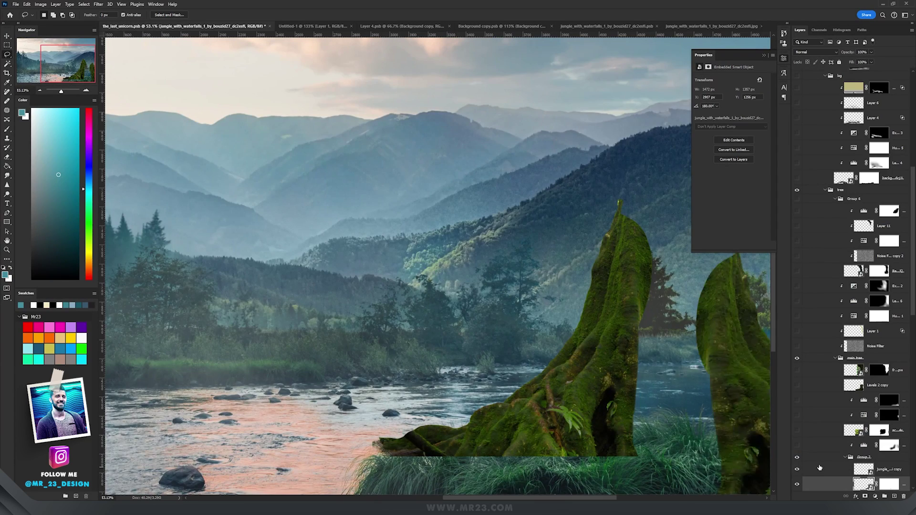
left_click_drag(697, 385, 549, 325)
key("v")
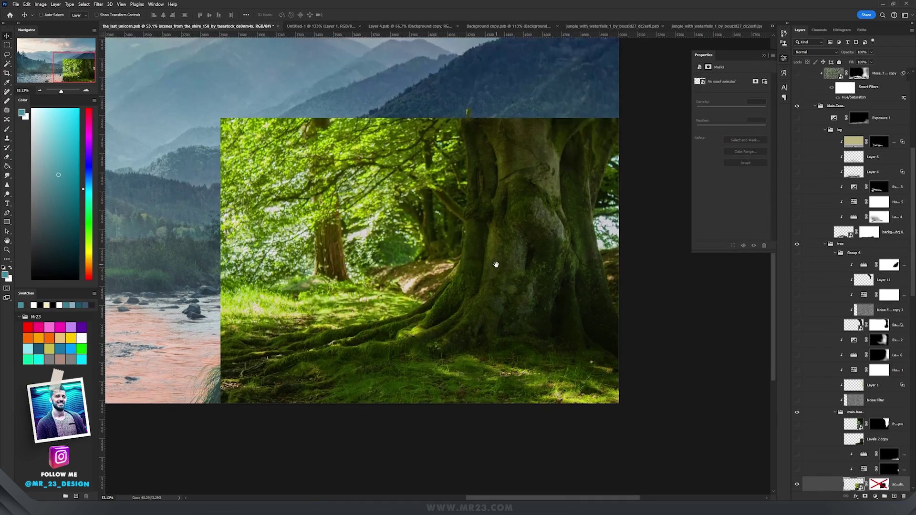
Enable the layer mask on the scenes_from_the_shire tree photo to isolate its trunk and roots
left_click_drag(562, 266, 480, 262)
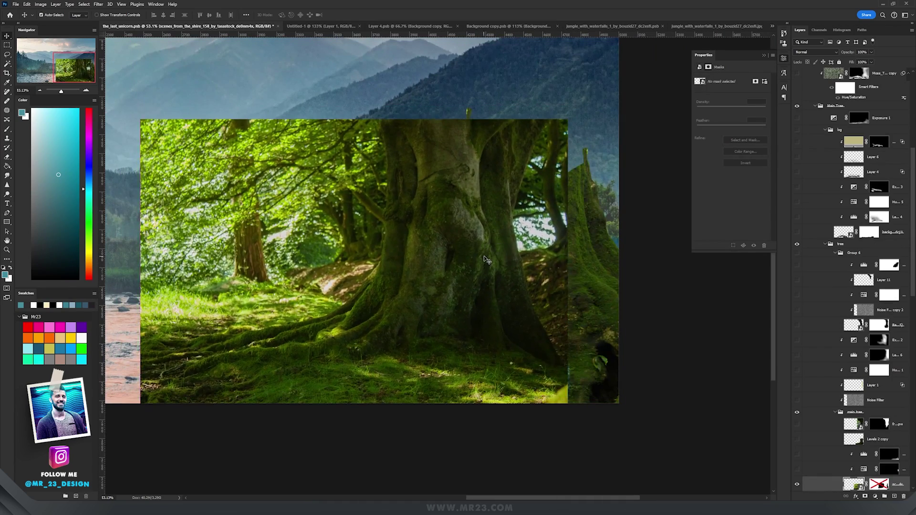
key("ctrl+z")
scroll(504, 249, "up", 6)
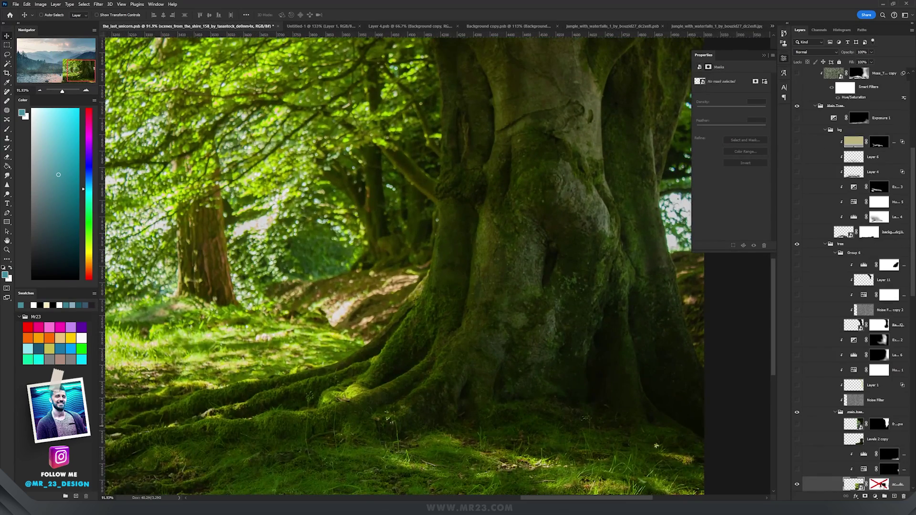
left_click(882, 485, "shift")
scroll(598, 300, "down", 5)
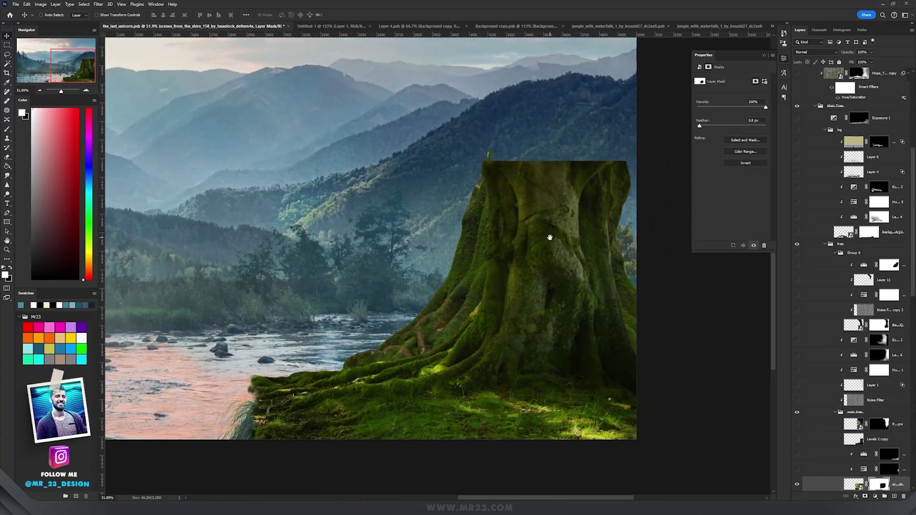
left_click_drag(550, 237, 545, 253)
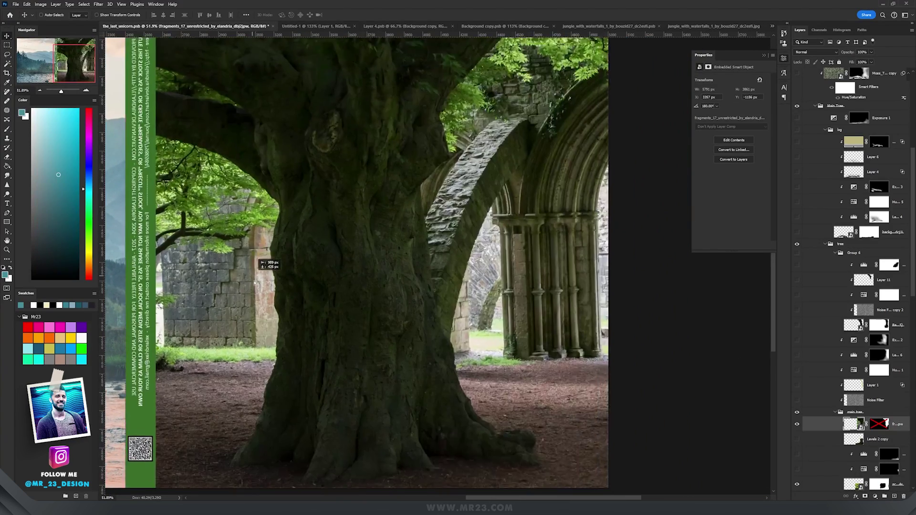
Reposition the unmasked fragments_17 tree photo, and lasso along the large dark trunk in Redwood Grove (25).jpg
left_click_drag(251, 271, 470, 202)
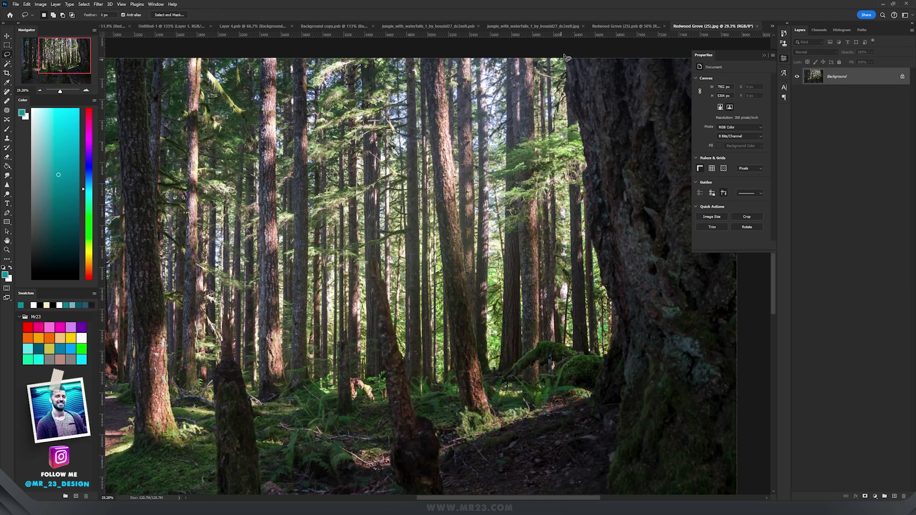
mouse_move(574, 118)
left_mouse_down()
mouse_move(591, 235)
mouse_move(615, 310)
mouse_move(665, 269)
mouse_move(671, 110)
mouse_move(616, 52)
mouse_move(577, 45)
left_mouse_up()
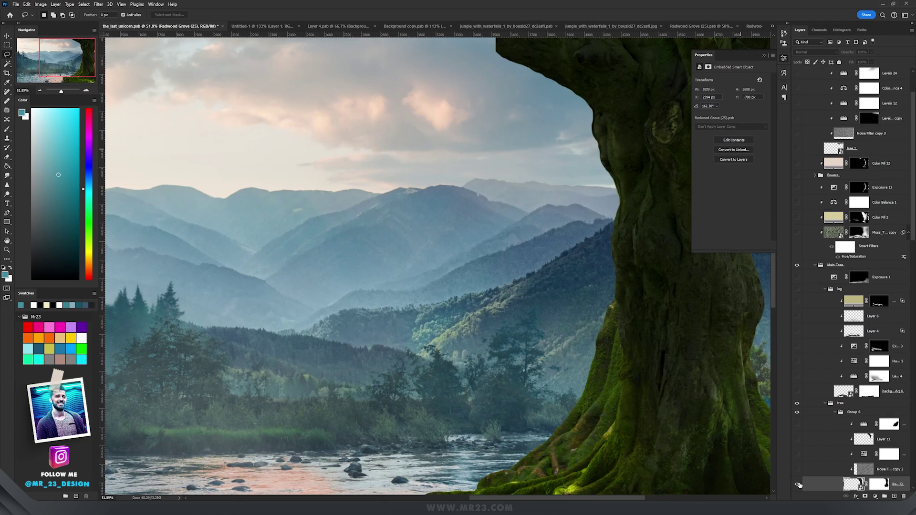
Examine the assembled tree's trunk and roots for differences in texture and sharpness between the combined photos
left_click_drag(555, 203, 421, 279)
key("v")
scroll(551, 344, "down", 3)
scroll(601, 248, "down", 5)
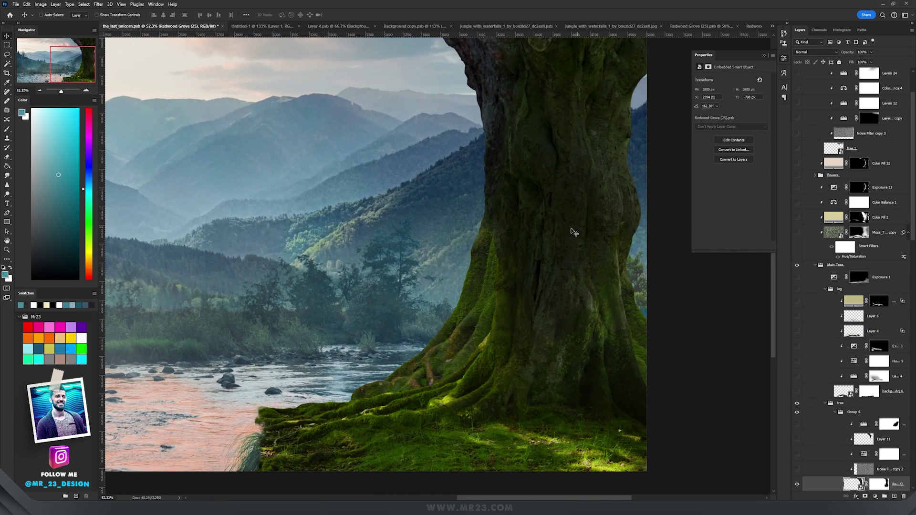
left_click_drag(572, 172, 571, 223)
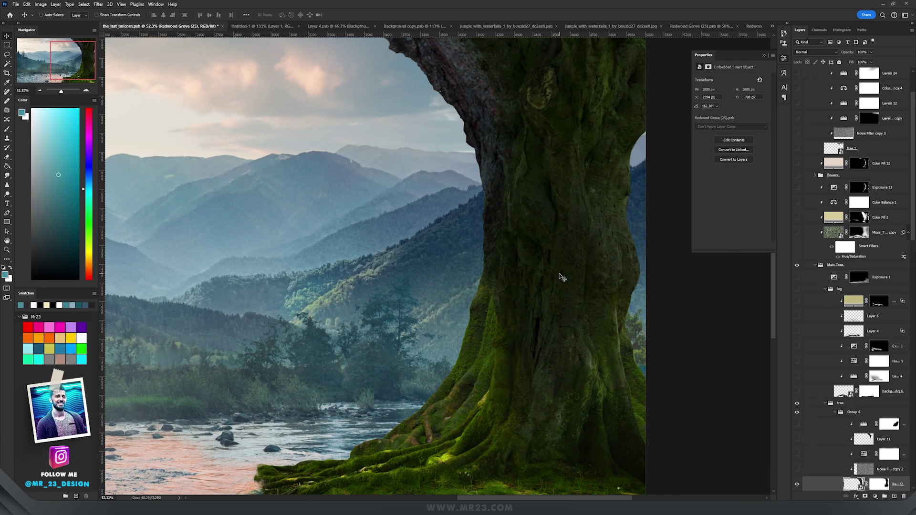
left_click_drag(554, 125, 506, 80)
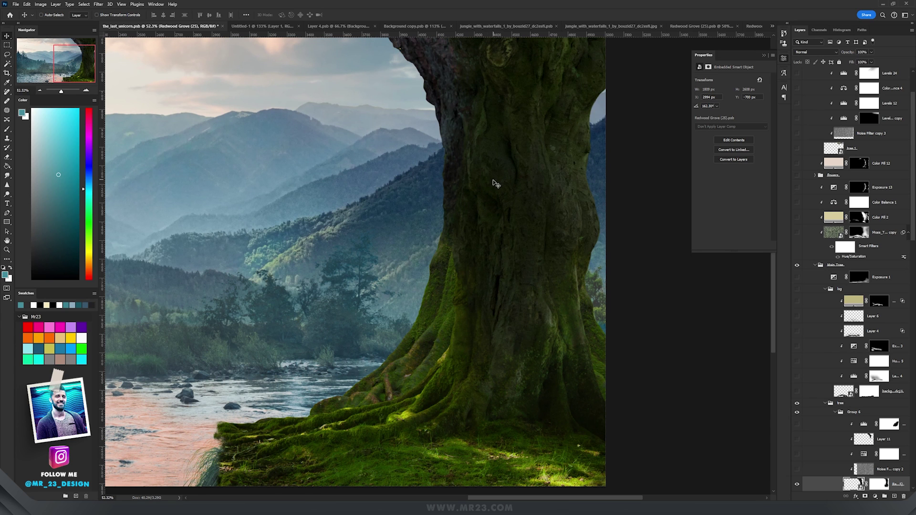
left_click_drag(505, 159, 515, 196)
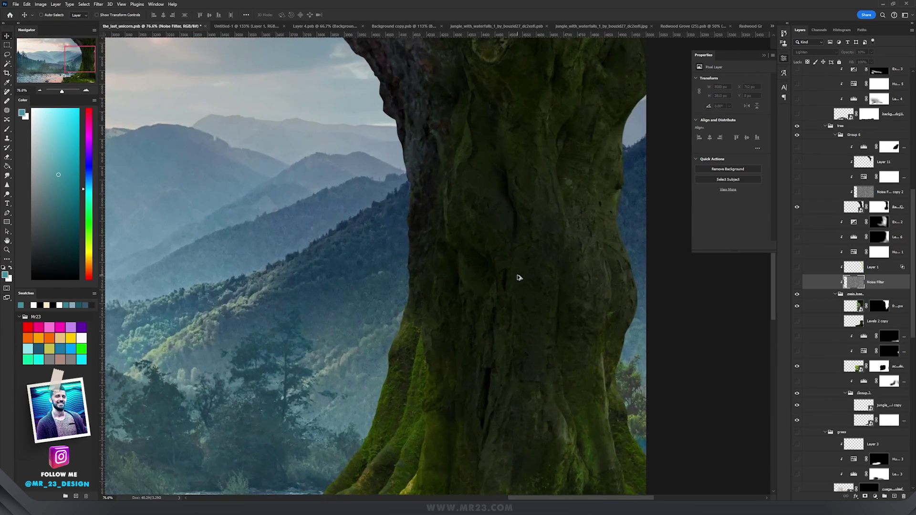
left_click_drag(512, 319, 536, 230)
Add a new layer at the top of the tree's inner layer group and fill it with black using the Paint Bucket
left_click(888, 295)
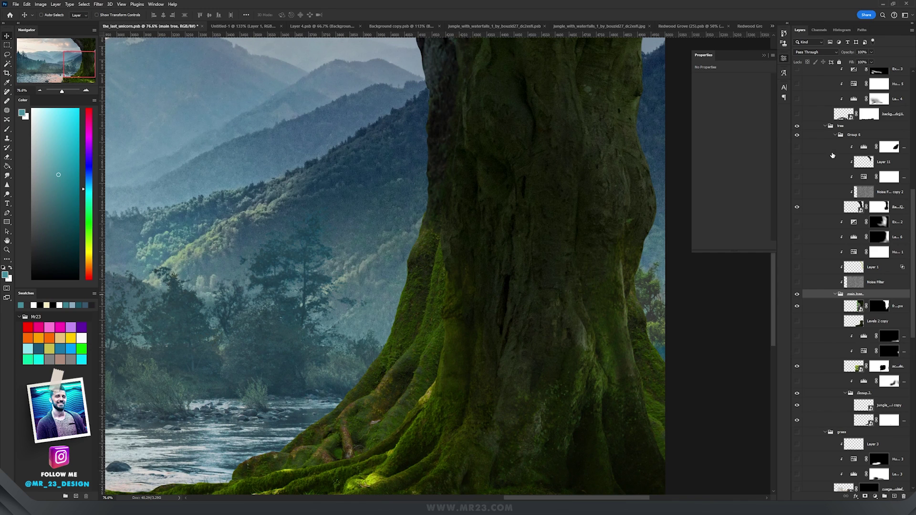
scroll(833, 155, "up", 3)
left_click(863, 268)
key("ctrl+shift+alt+n")
key("d")
key("g")
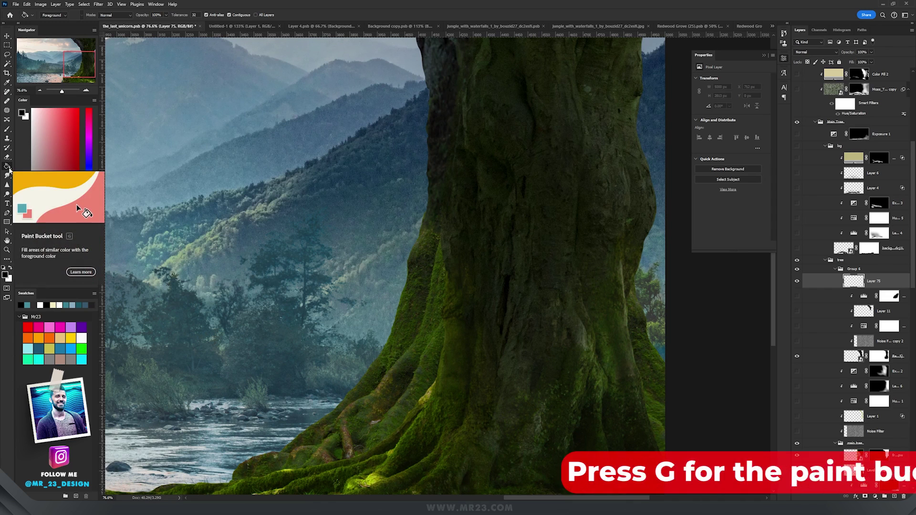
left_click(385, 255)
scroll(385, 251, "down", 4)
left_click_drag(315, 230, 525, 294)
Apply Add Noise to the black layer with an amount of 400%, Gaussian distribution and Monochromatic enabled
key("v")
left_click(100, 4)
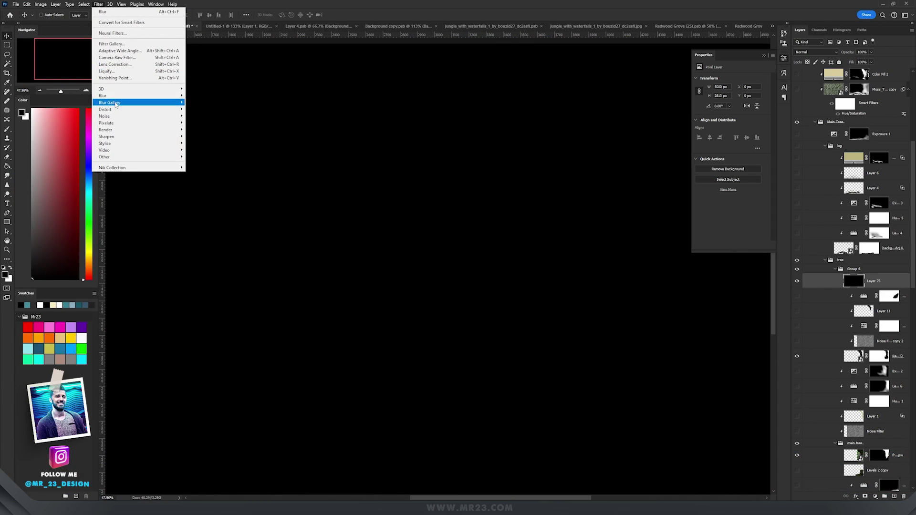
mouse_move(120, 118)
left_click(212, 116)
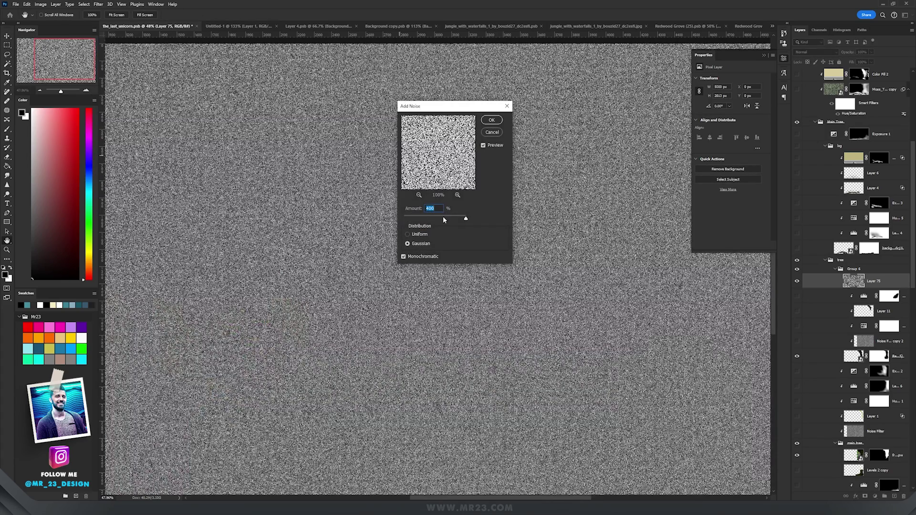
left_click(492, 119)
Soften the noise layer with the Blur and Blur More filters
left_click(98, 4)
left_click(204, 102)
left_click(98, 4)
mouse_move(143, 95)
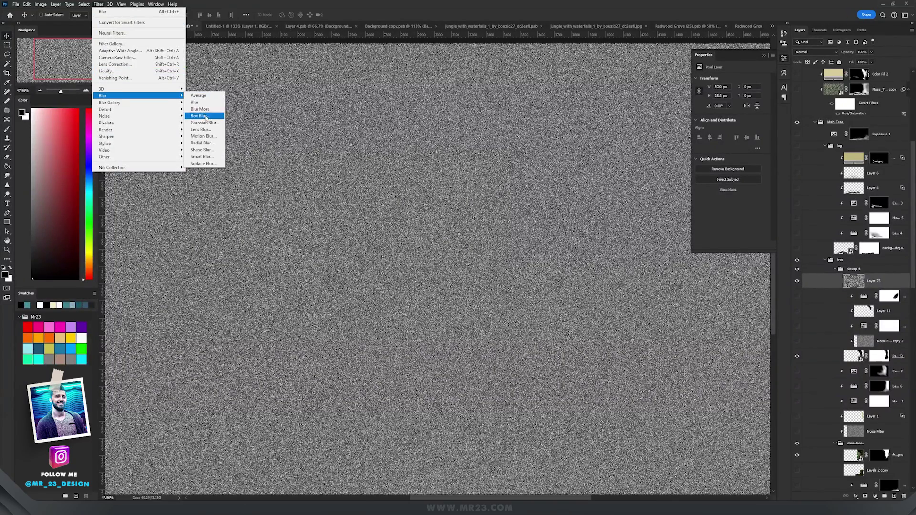
left_click(208, 110)
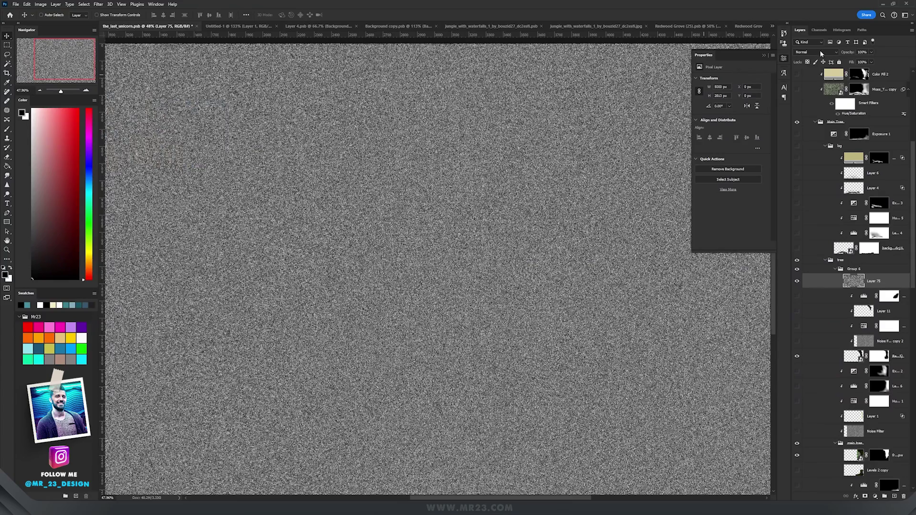
Set the noise layer to Lighten, clip it to the tree group and reduce its opacity to 9%
left_click(819, 53)
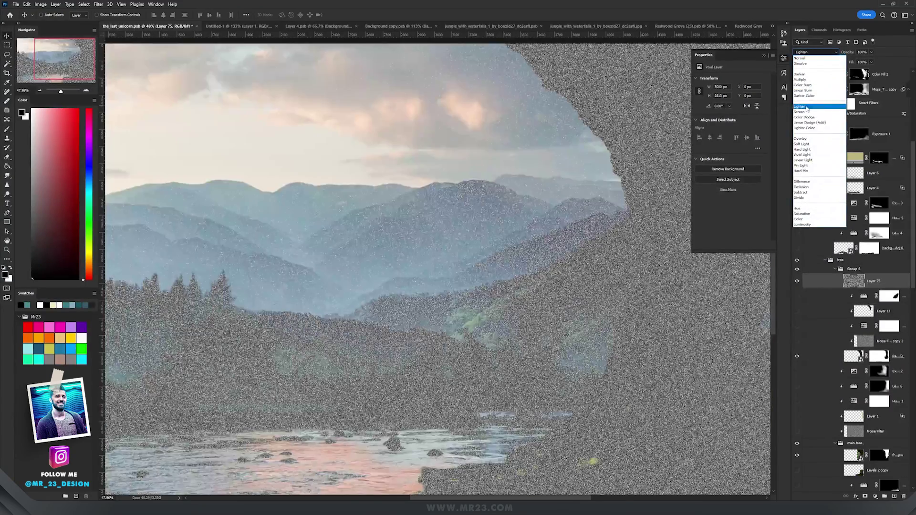
left_click(800, 106)
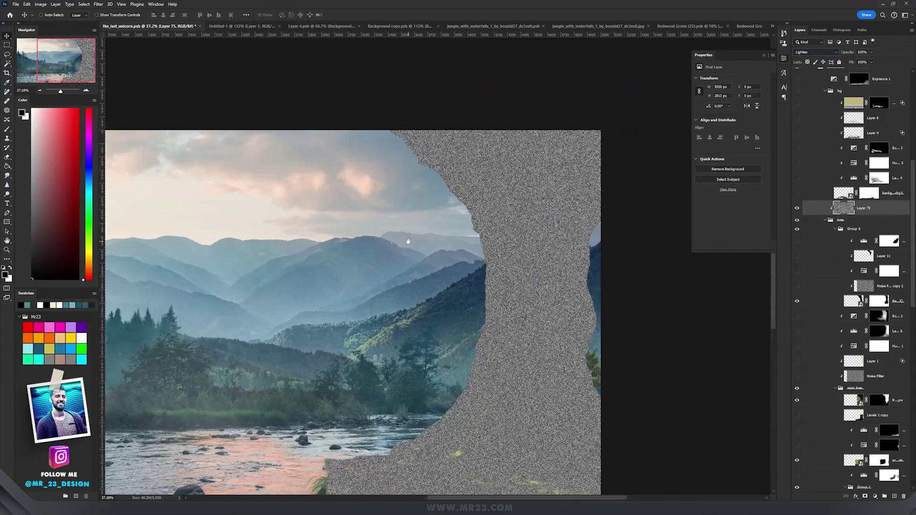
scroll(868, 239, "up", 2)
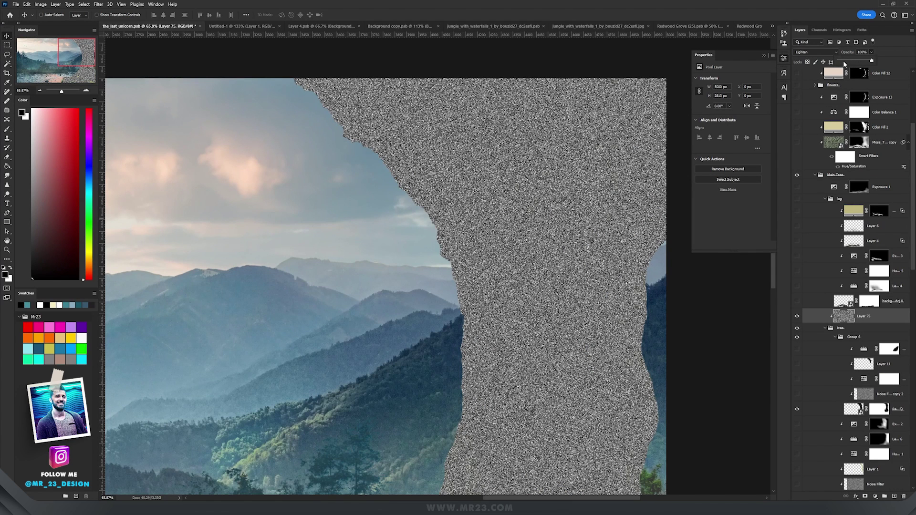
left_click(842, 61)
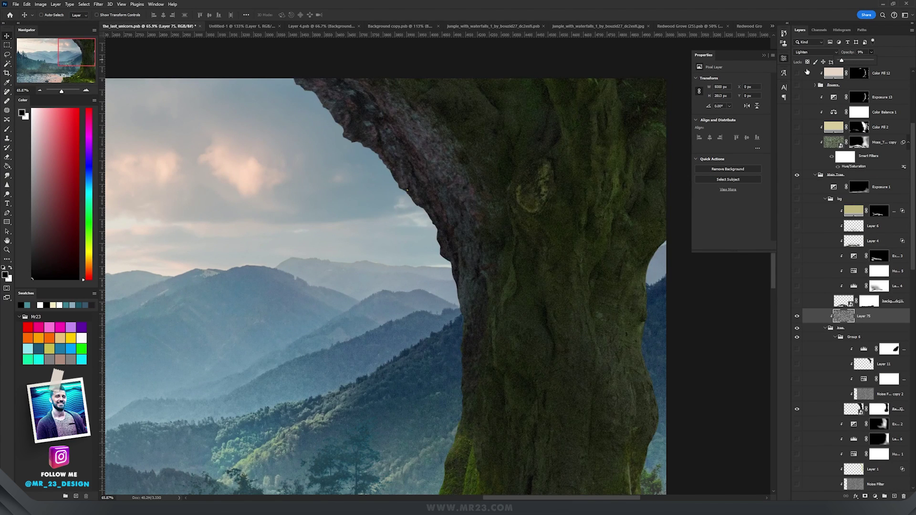
Compare the tree trunk with the noise layer hidden and shown
scroll(535, 206, "down", 3)
scroll(500, 322, "up", 5)
left_click(796, 315)
left_click(796, 316)
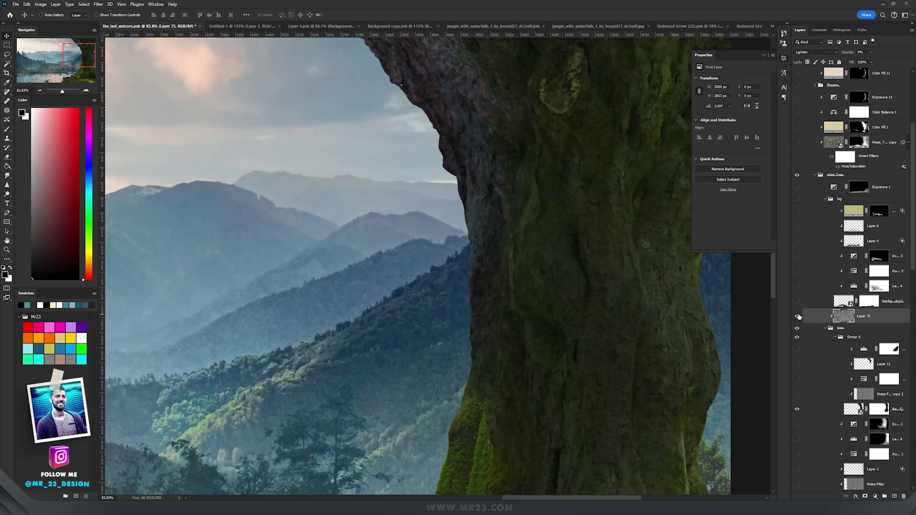
Check the whole tree from roots to upper trunk with the Layer 75 noise toggled off and on
scroll(546, 277, "down", 6)
left_click_drag(548, 294, 554, 250)
scroll(556, 267, "up", 4)
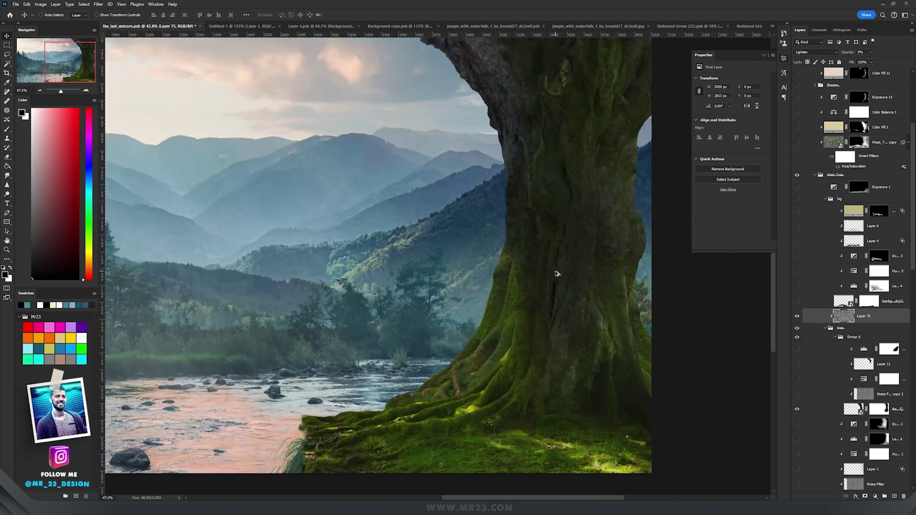
left_click(797, 316)
left_click(797, 316)
scroll(542, 334, "up", 2)
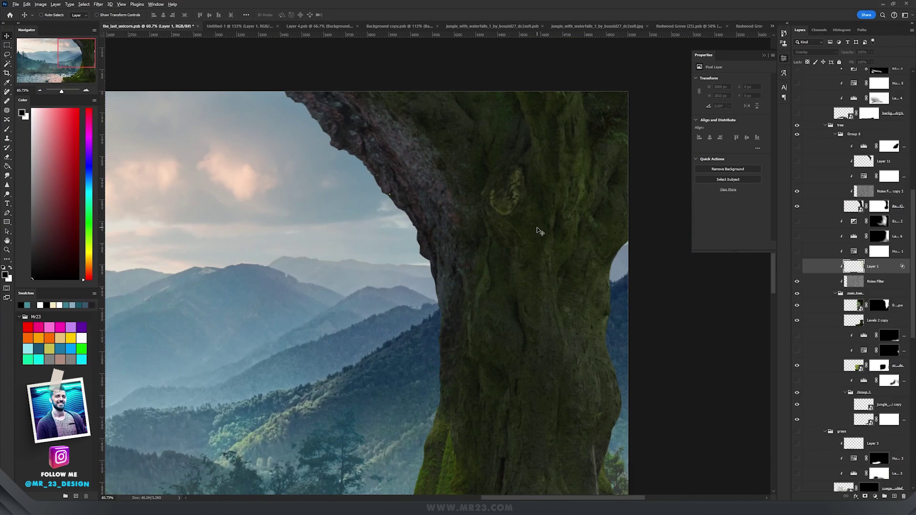
Turn on the Levels 6 adjustment that darkens the tree and open its settings
left_click_drag(516, 334, 529, 140)
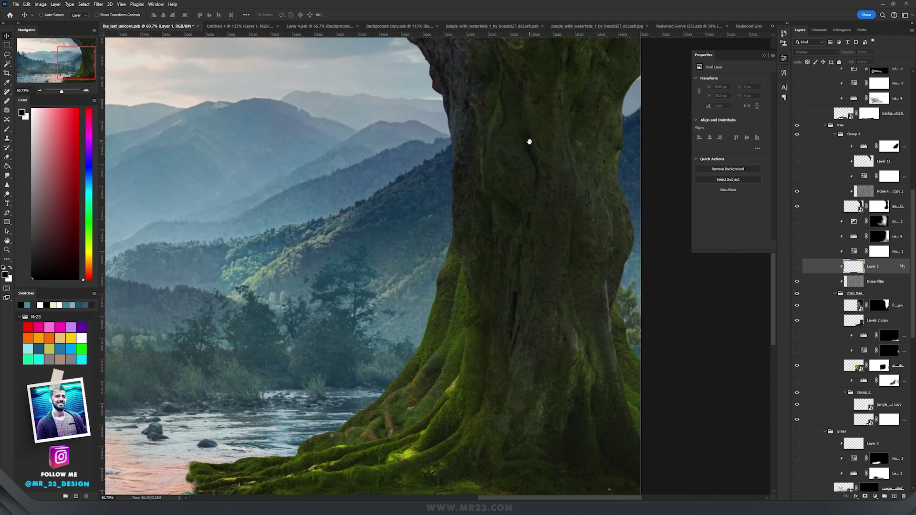
scroll(865, 372, "up", 1)
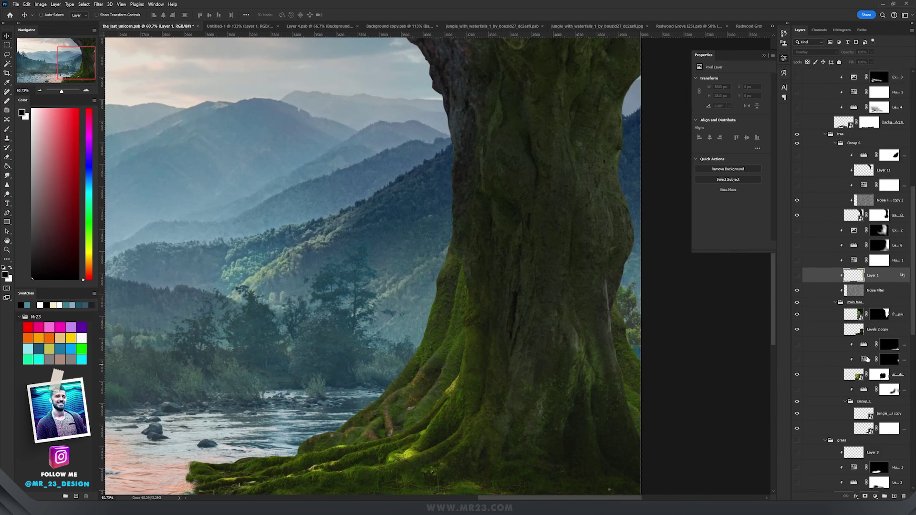
scroll(866, 359, "up", 5)
left_click(797, 289)
left_click(850, 292)
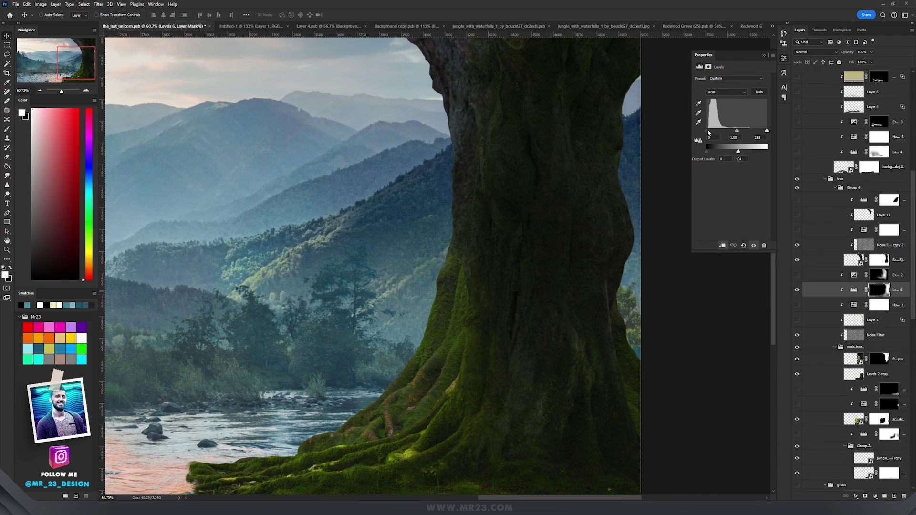
scroll(542, 231, "up", 2)
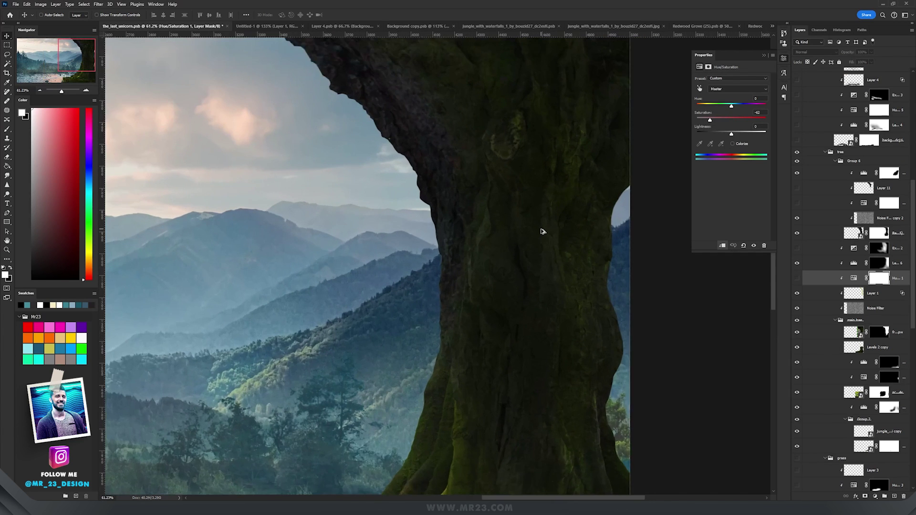
Select the Hue/Saturation 1 adjustment and turn it on to desaturate the green of the trunk and roots
left_click_drag(543, 233, 573, 286)
left_click(854, 278)
scroll(553, 240, "down", 2)
left_click_drag(553, 327, 557, 120)
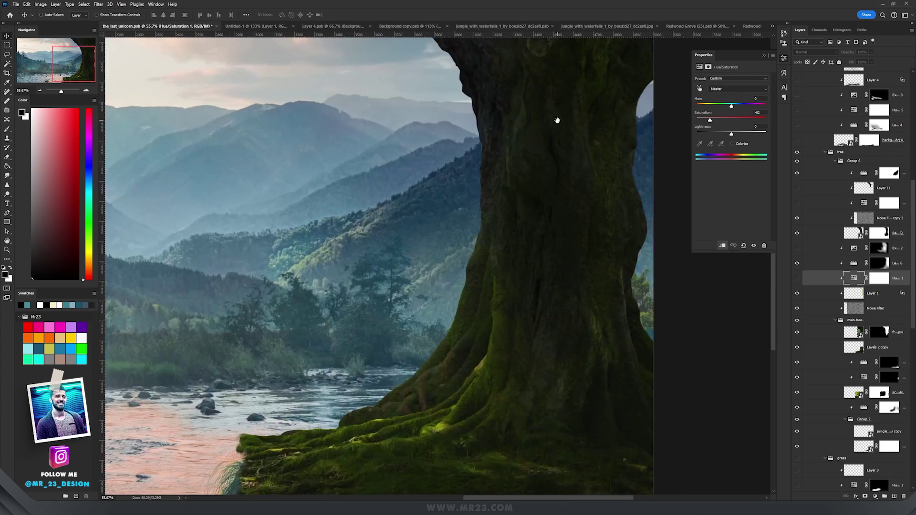
left_click_drag(554, 162, 550, 119)
scroll(515, 293, "up", 6)
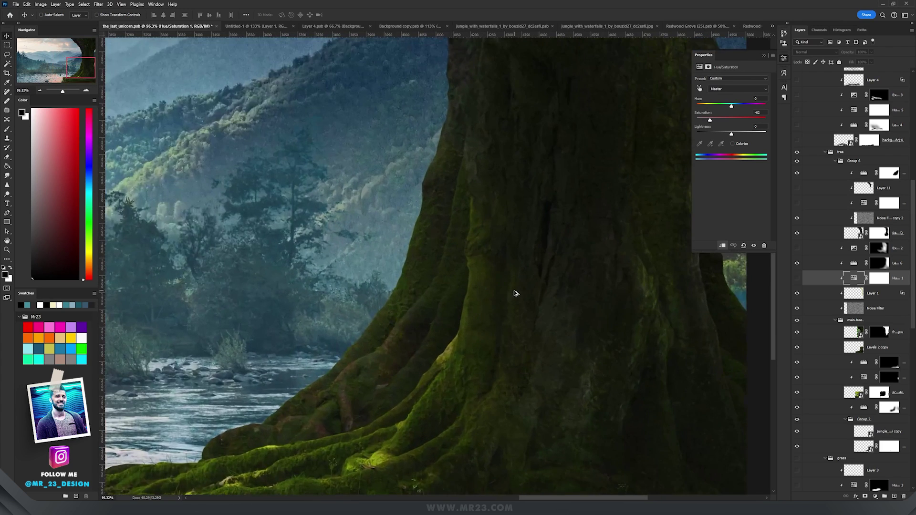
left_click_drag(515, 295, 533, 249)
left_click(799, 280)
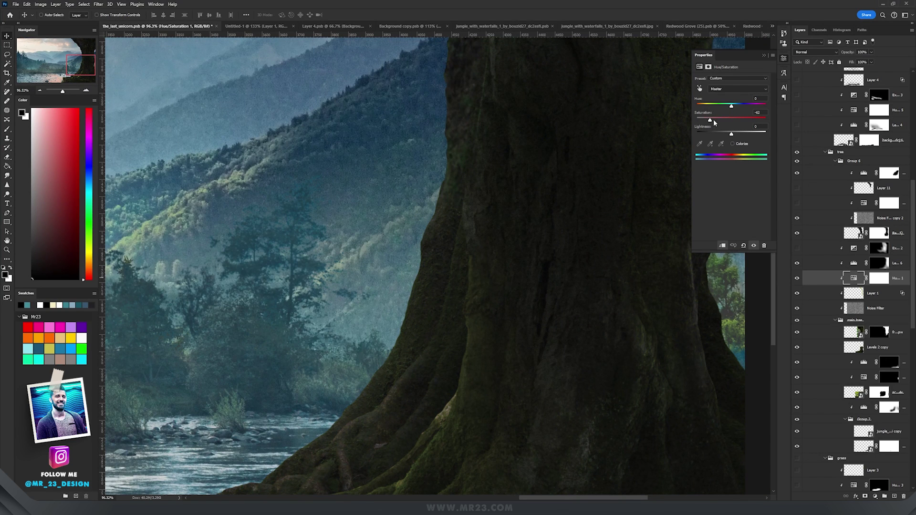
Inspect the riverbank where the roots end, and examine the mossy slope in the ruegen_island stock photo
scroll(530, 333, "up", 10)
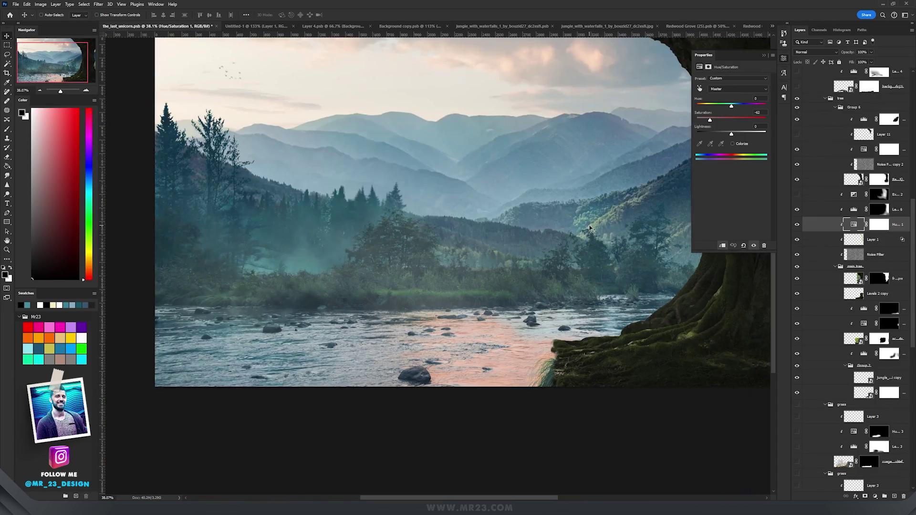
scroll(573, 357, "up", 6)
scroll(576, 360, "down", 4)
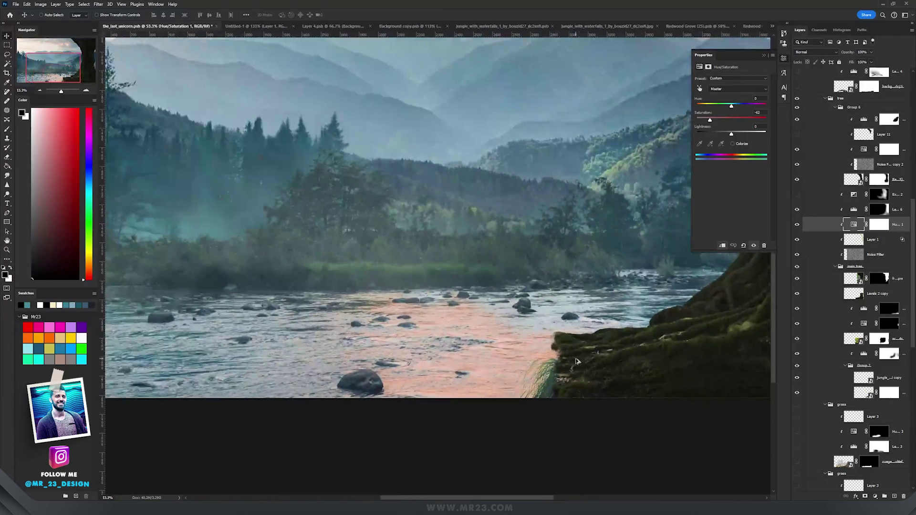
left_click_drag(535, 333, 600, 327)
scroll(601, 327, "left", 3)
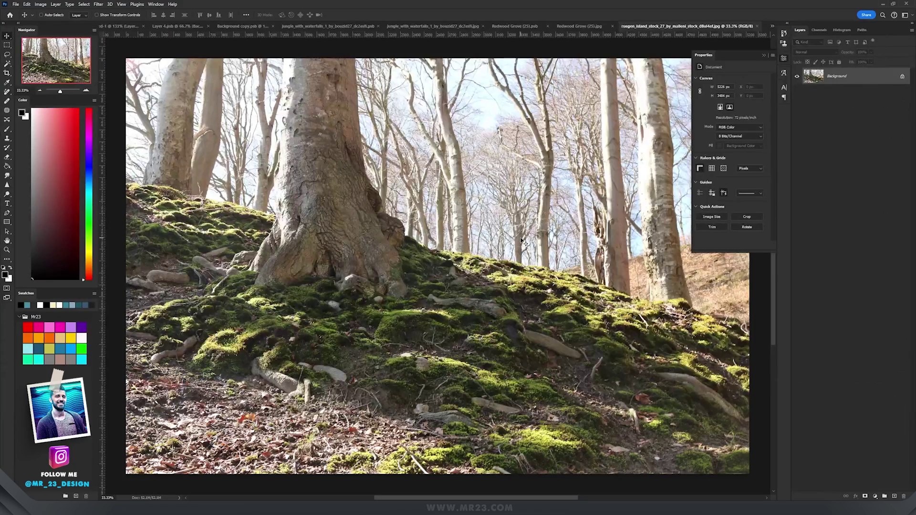
key("Tab")
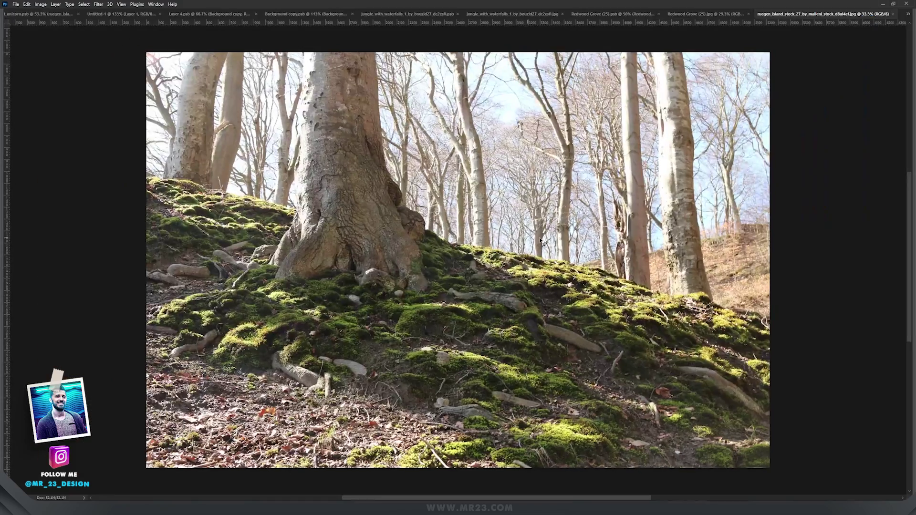
scroll(605, 286, "up", 5)
scroll(641, 320, "up", 1)
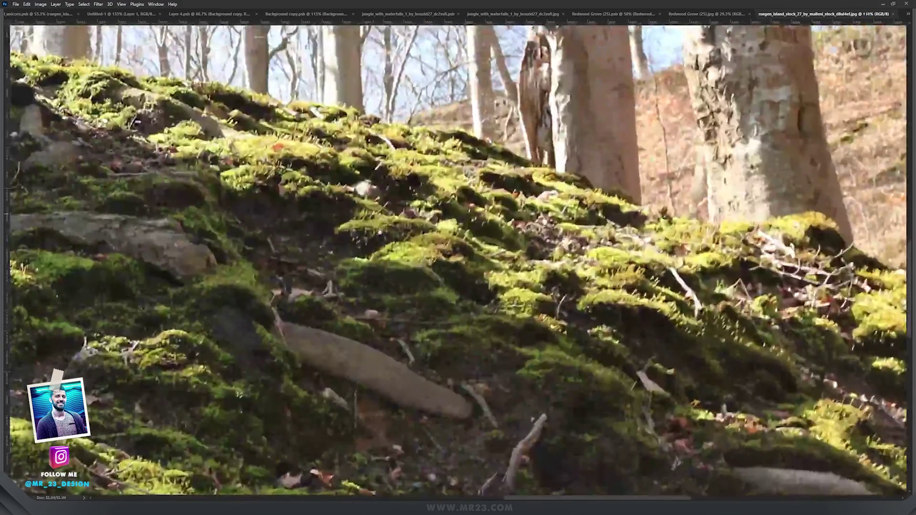
left_click_drag(367, 210, 474, 382)
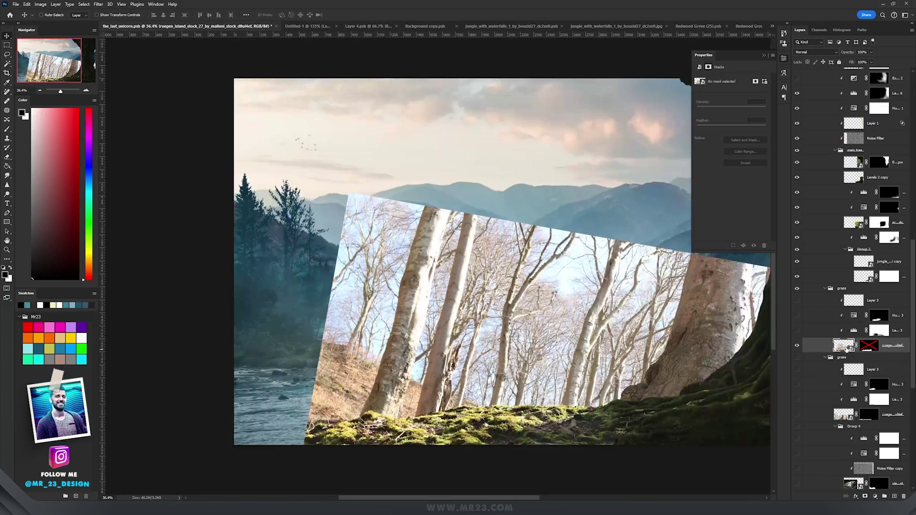
Examine the unmasked moss photo in the upper grass group and re-enable its layer mask
left_click_drag(579, 321, 562, 237)
key("ctrl+z")
scroll(584, 411, "up", 4)
left_click_drag(739, 390, 531, 393)
scroll(367, 413, "up", 5)
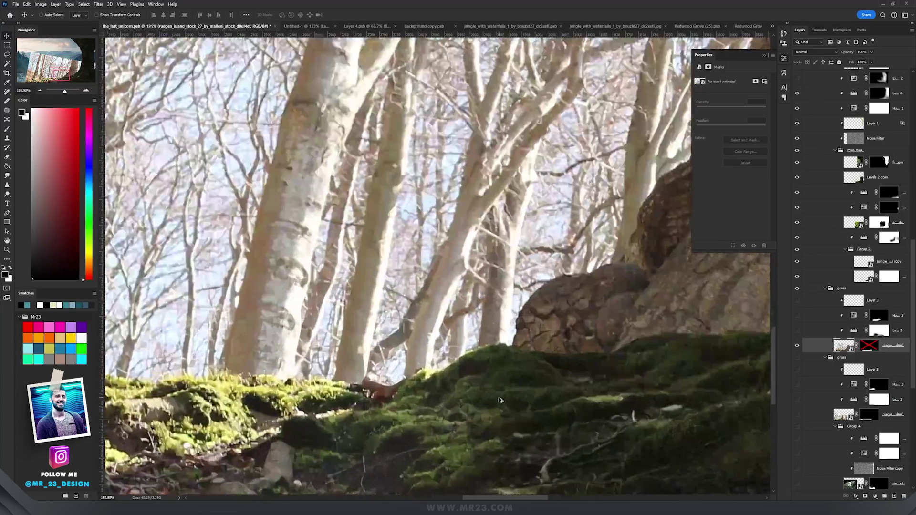
scroll(578, 395, "down", 5)
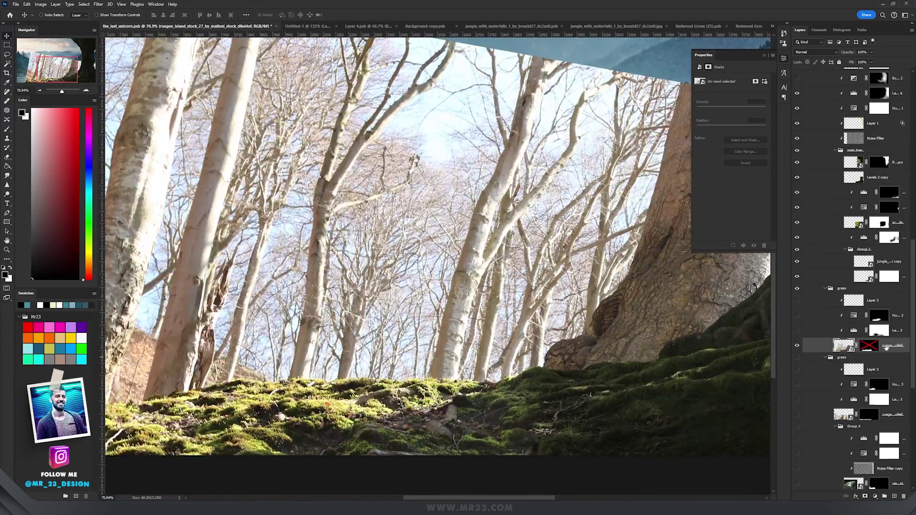
left_click(869, 345, "shift")
scroll(590, 362, "down", 3)
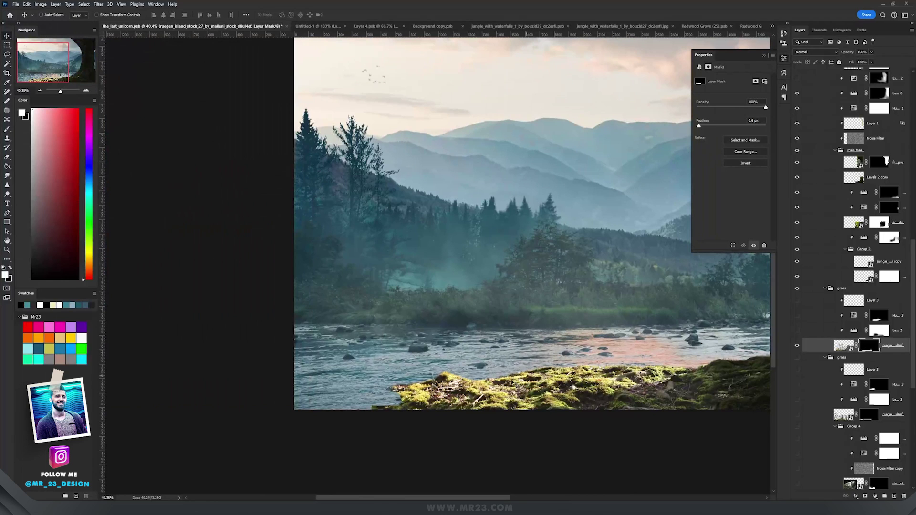
Show the moss photo in the second grass group, and show the foggy-forest cave photo with its layer mask disabled
left_click(796, 417)
scroll(864, 390, "down", 2)
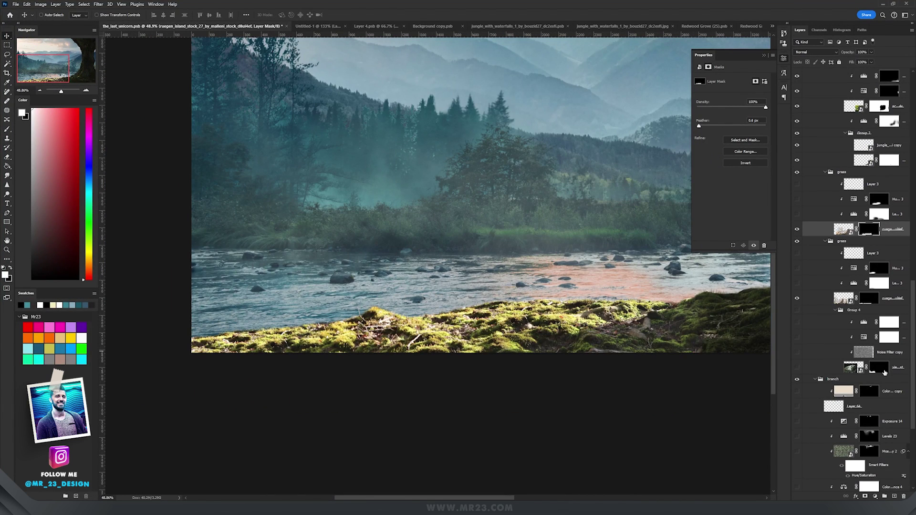
left_click(885, 372, "shift")
left_click(796, 368)
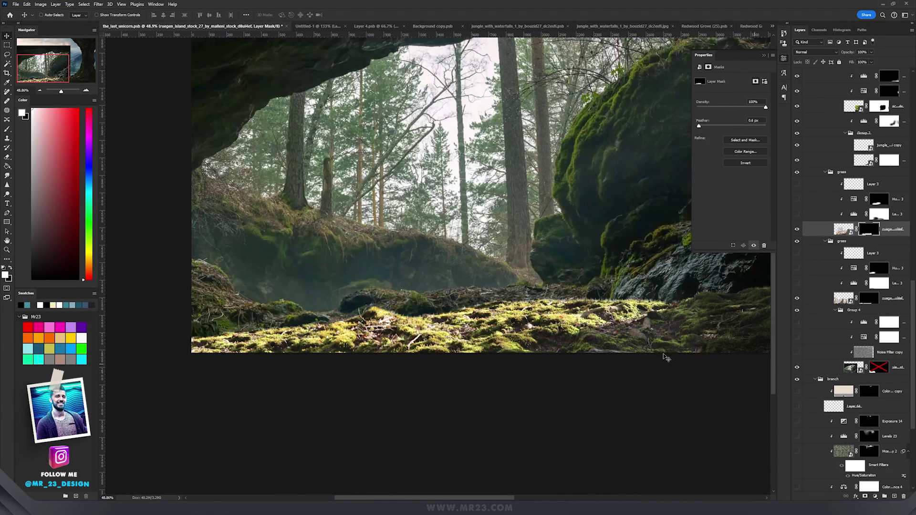
Try shifting the view-from-cave-foggy-forest photo to examine its mossy rocks, and re-enable its layer mask
left_click(857, 369)
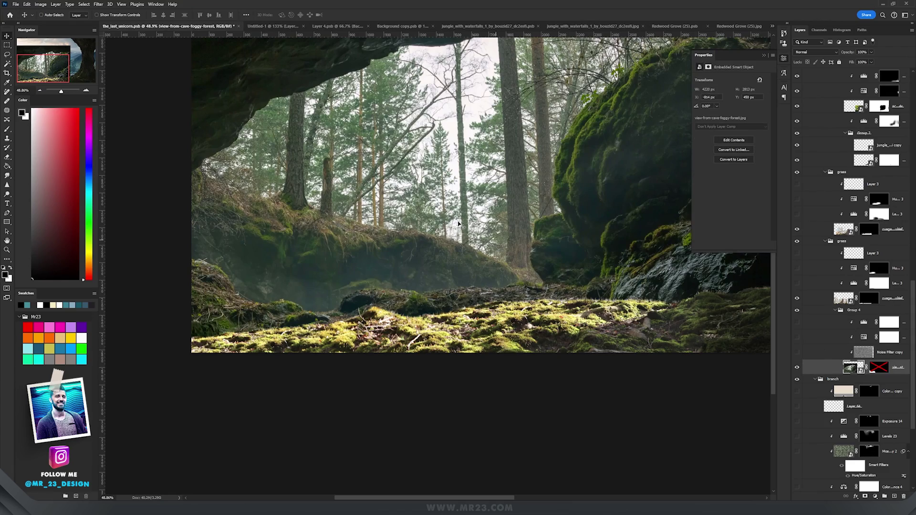
left_click_drag(458, 224, 524, 191)
left_click_drag(437, 236, 586, 158)
scroll(300, 237, "up", 2)
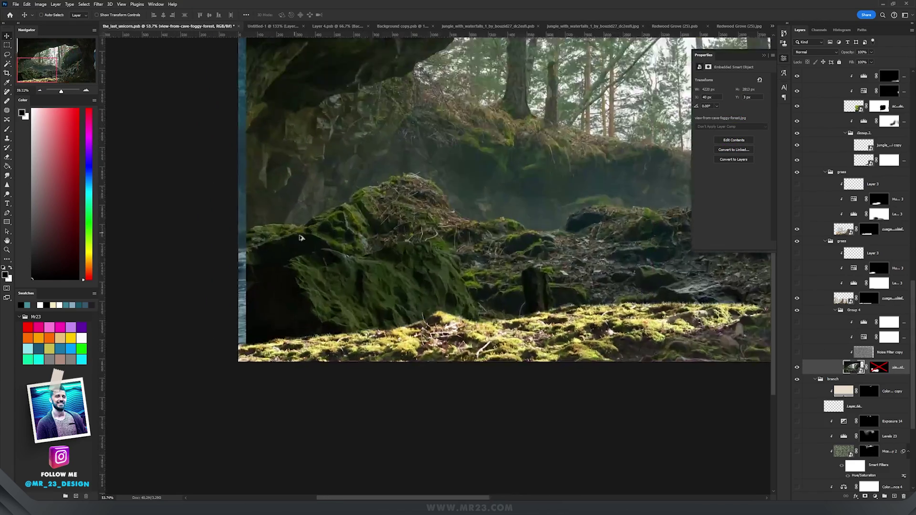
scroll(300, 237, "up", 2)
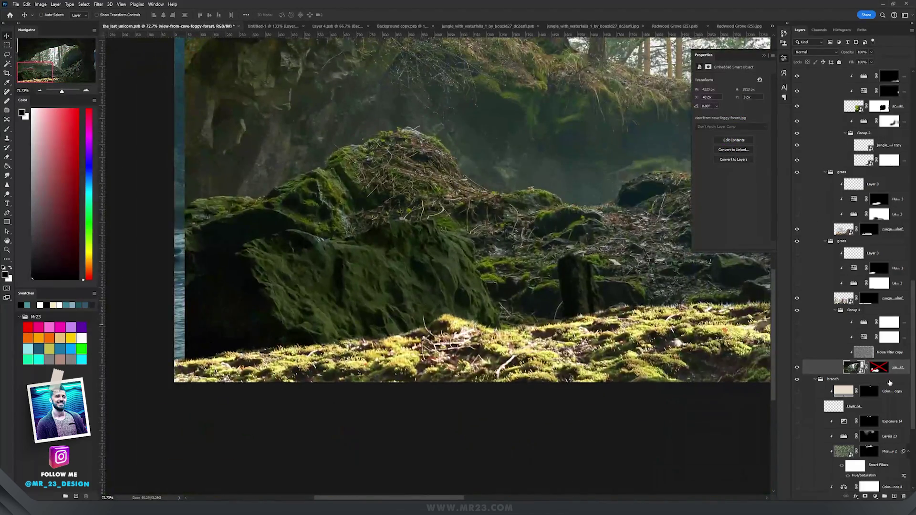
left_click(879, 367, "shift")
scroll(465, 320, "down", 2)
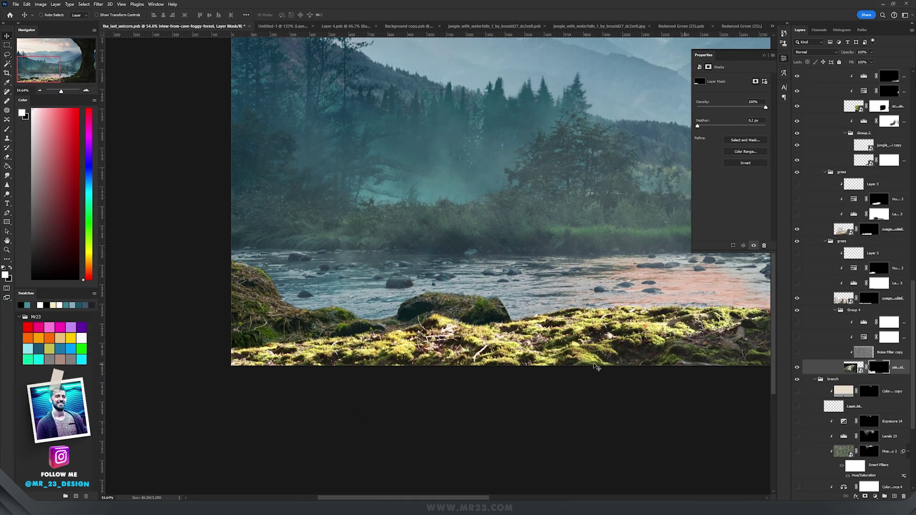
Turn on the Levels adjustments of Group 4 and both grass groups, plus the grass groups' Hue/Saturation adjustments
scroll(898, 309, "up", 1)
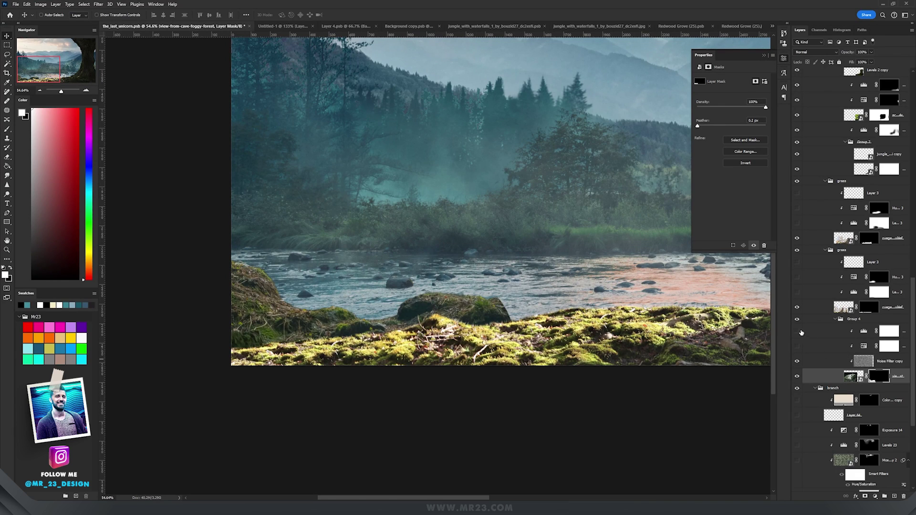
left_click(798, 331)
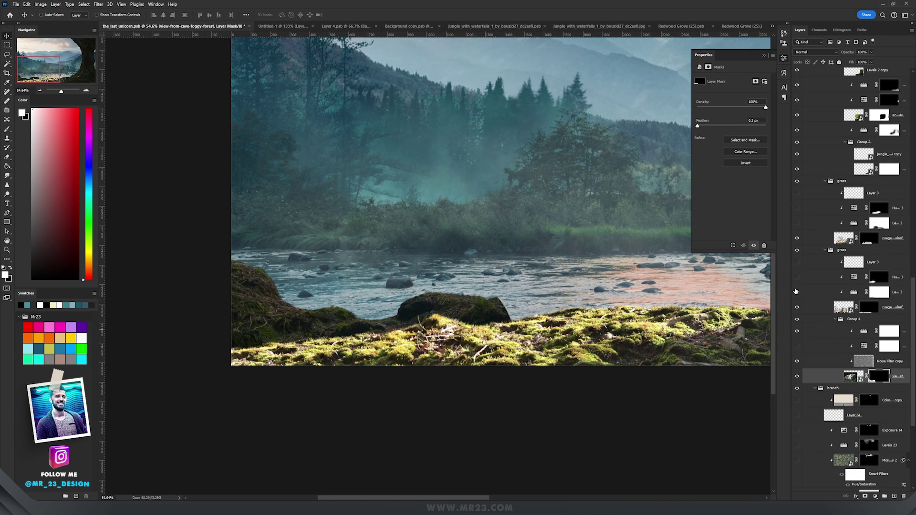
left_click(796, 291)
left_click(796, 223)
left_click(796, 208)
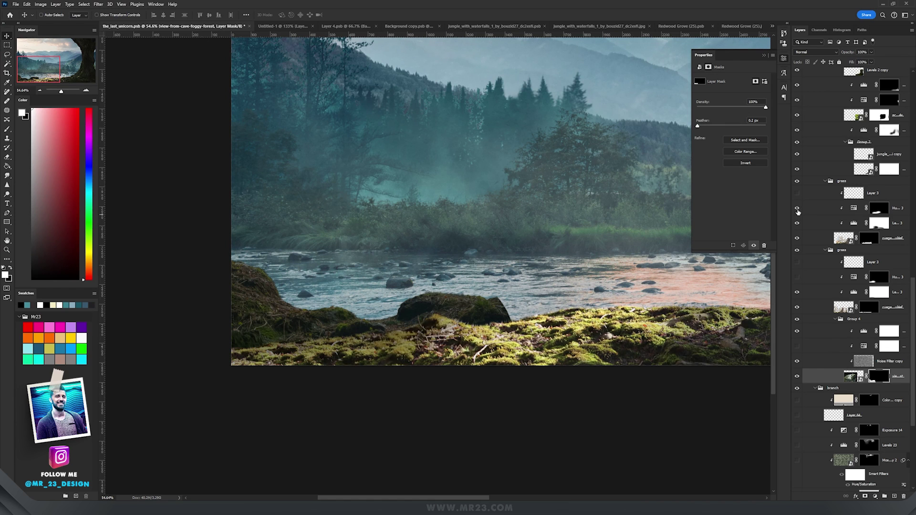
left_click(797, 278)
left_click_drag(620, 255, 427, 299)
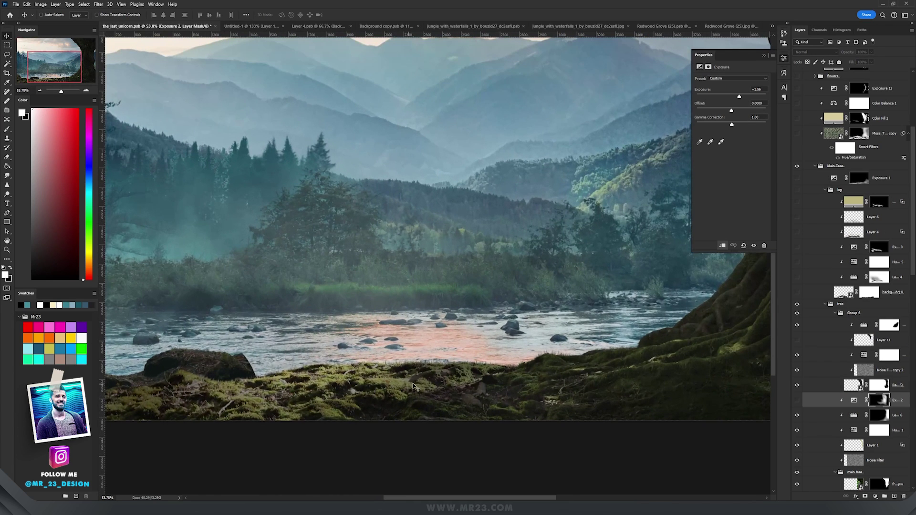
scroll(422, 353, "down", 2)
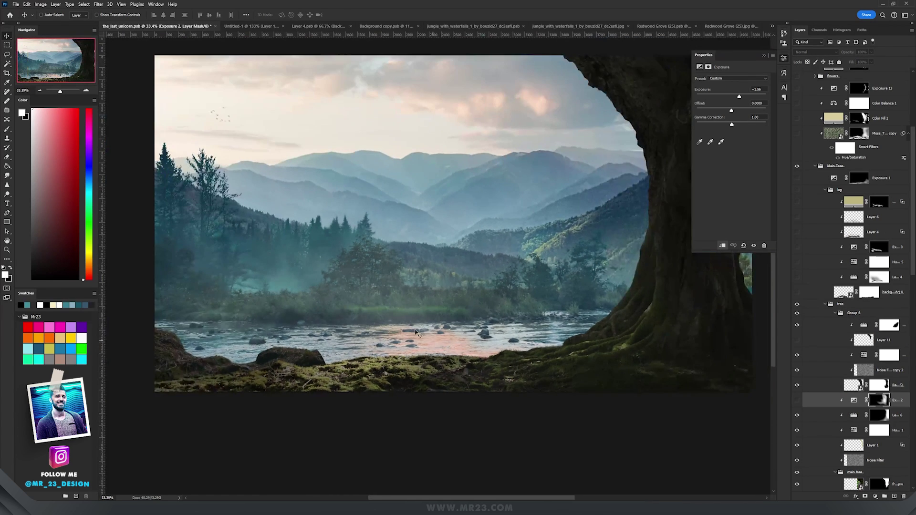
left_click_drag(416, 333, 517, 315)
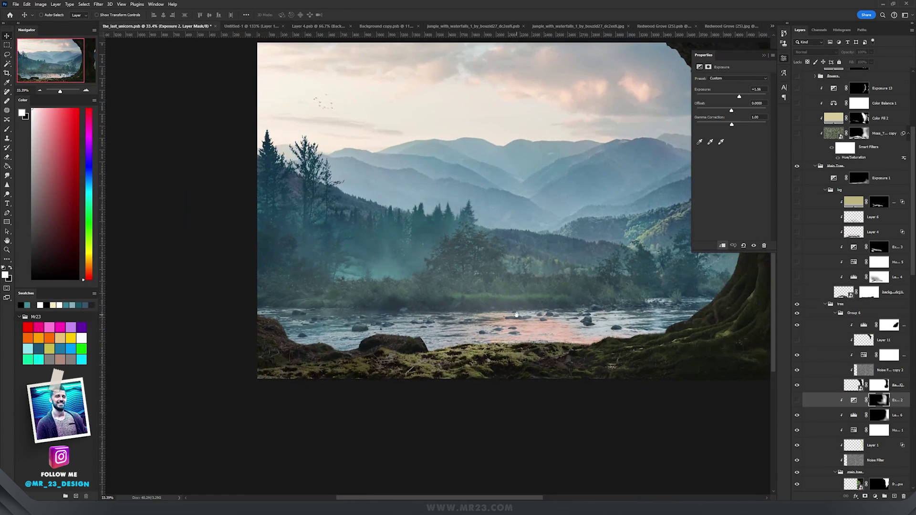
scroll(521, 317, "up", 1)
Open the fallen log smart object to view its photo unmasked and masked, and inspect the log in the composite
double_click(844, 292)
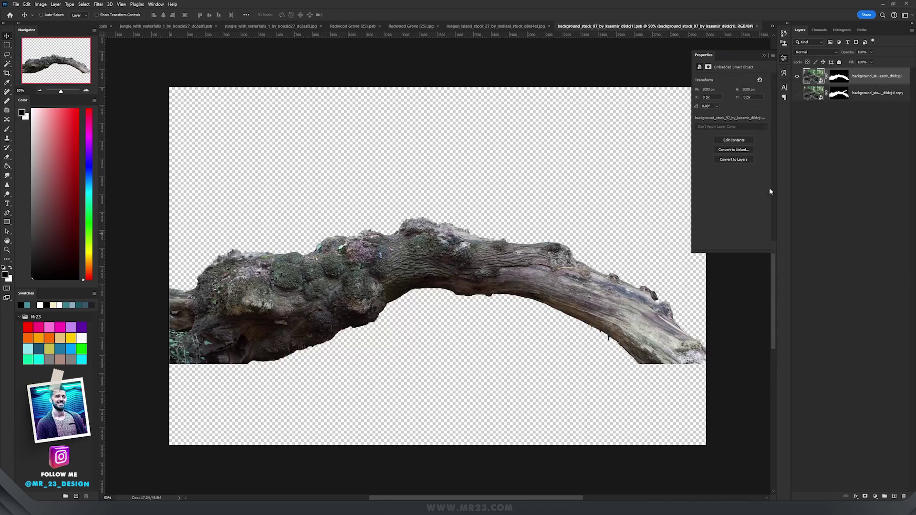
left_click(847, 78, "shift")
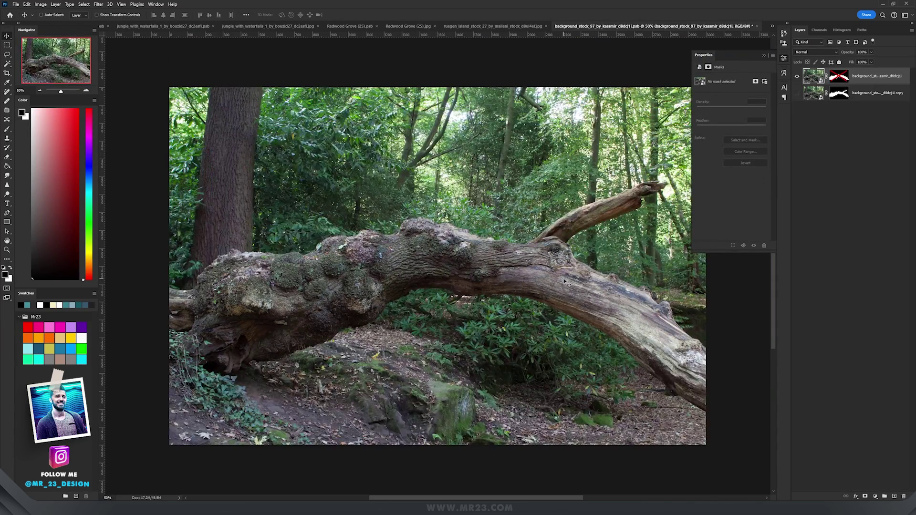
key("Tab")
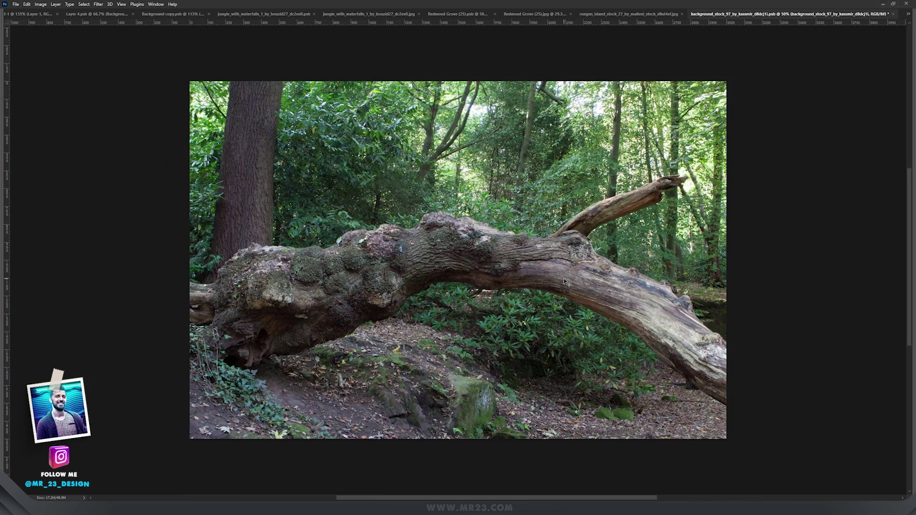
key("Tab")
left_click(843, 80, "shift")
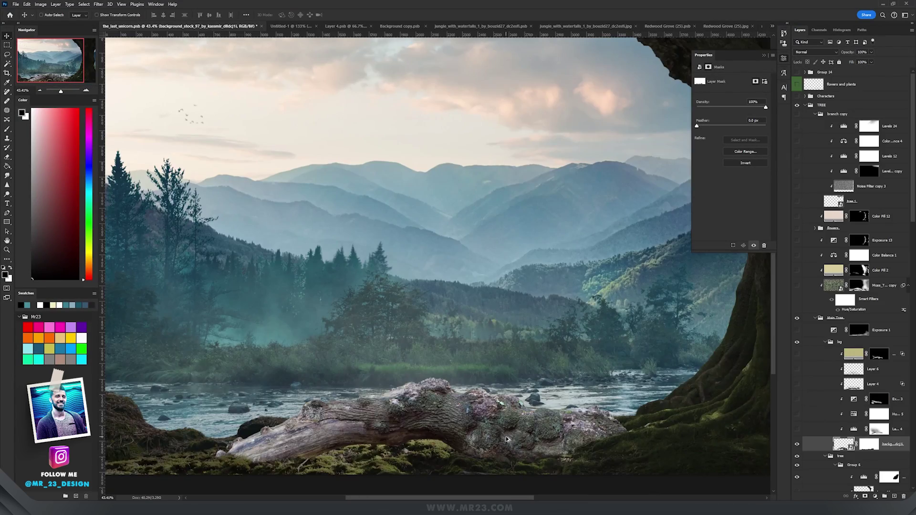
scroll(544, 318, "up", 4)
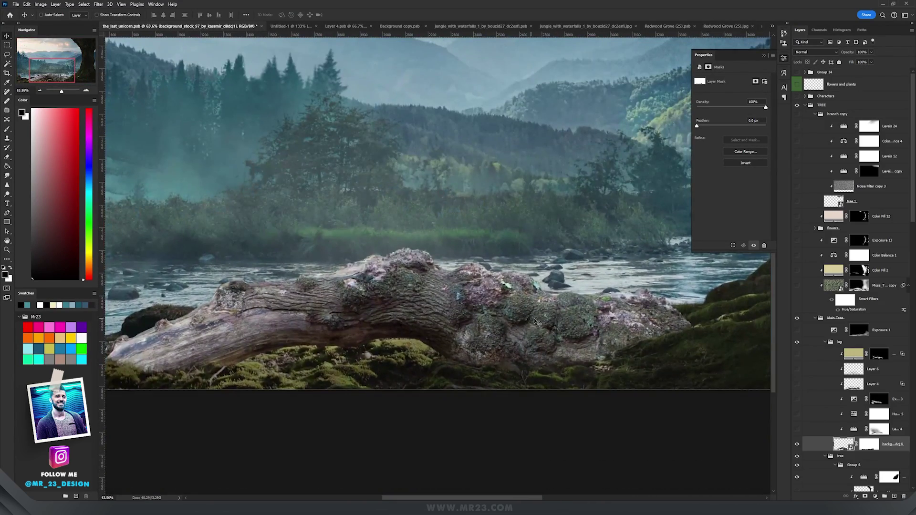
Turn on the fallen log's clipped Levels, Hue/Saturation and Exposure adjustments in the Main Tree group
scroll(583, 343, "down", 2)
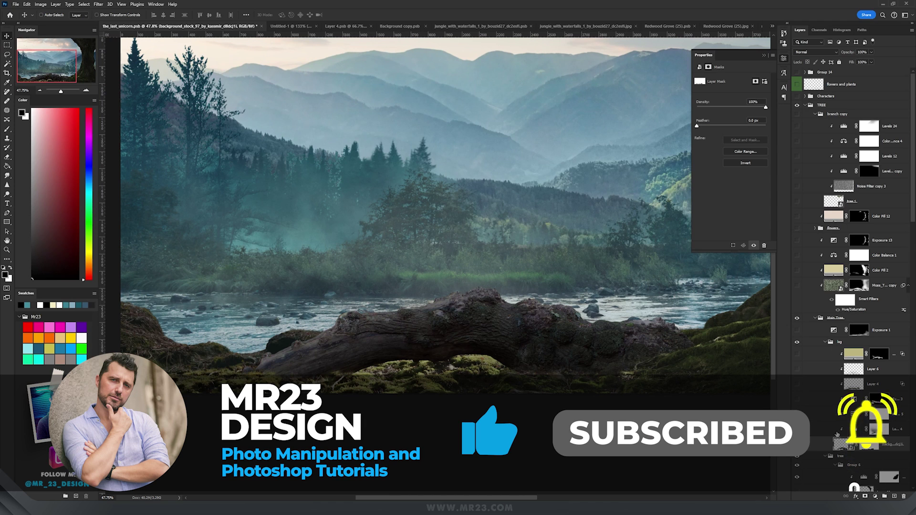
left_click(853, 429)
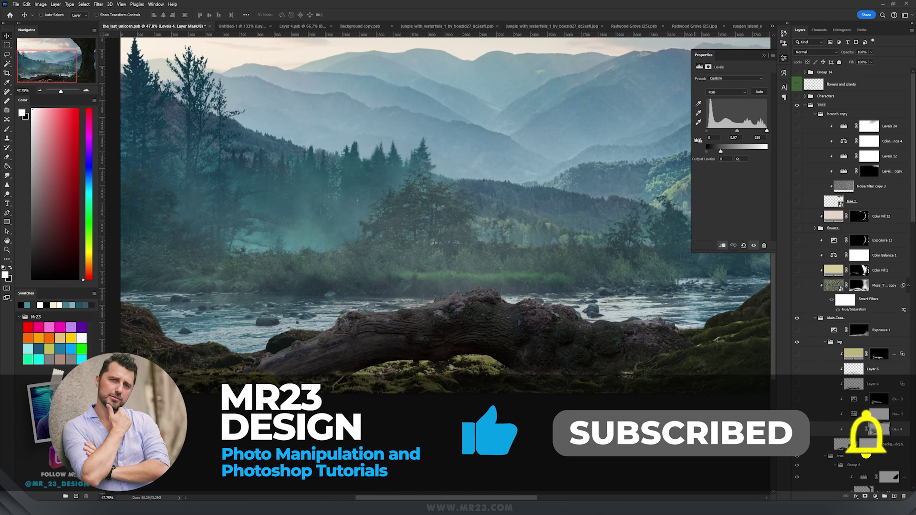
left_click(846, 419)
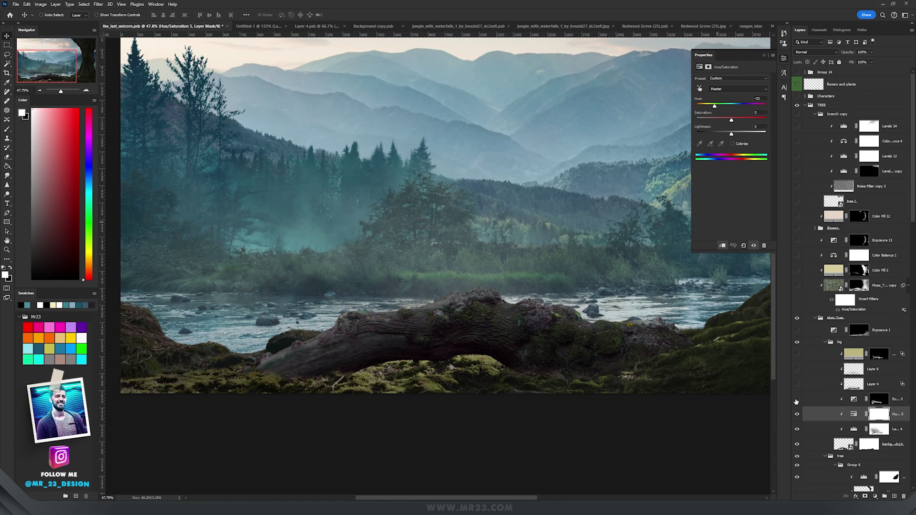
left_click(796, 401)
Turn on the Exposure 1 adjustment at the top of the Main Tree group and compare the image with and without it
left_click(833, 330)
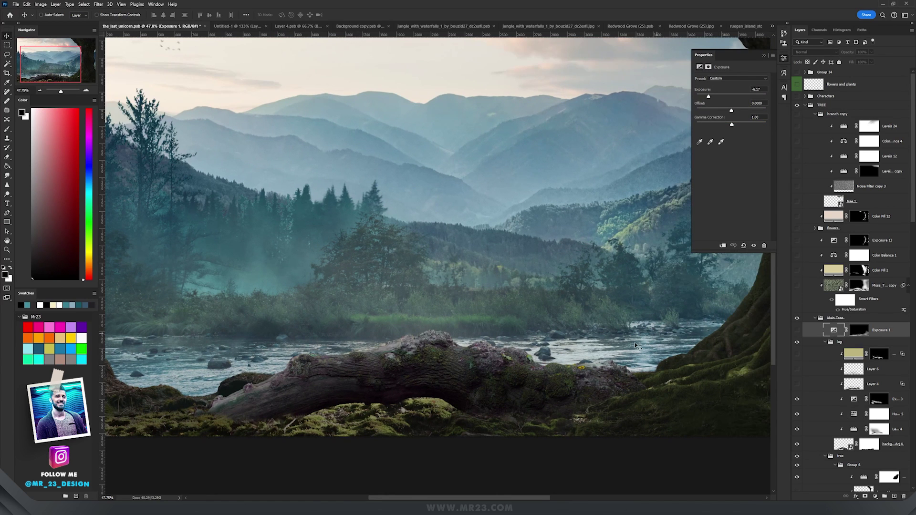
scroll(634, 348, "up", 1)
left_click_drag(584, 324, 465, 298)
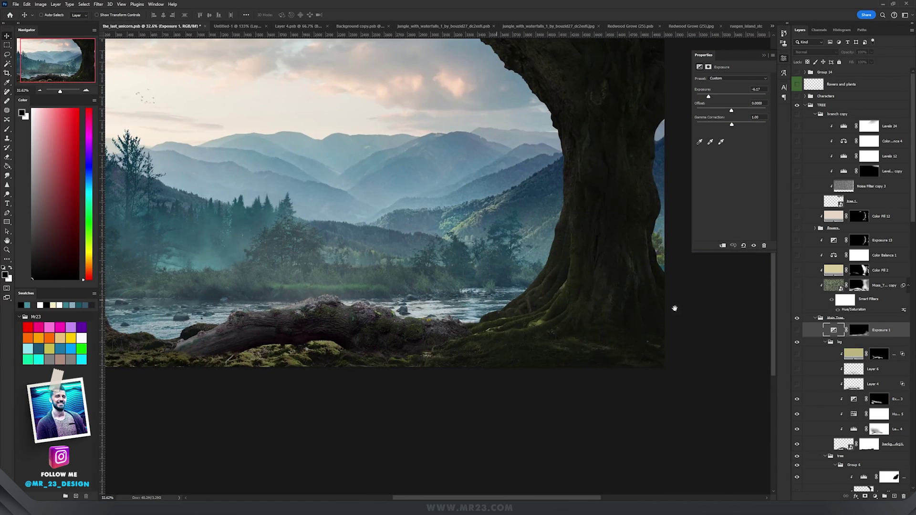
left_click(797, 330)
left_click(797, 330)
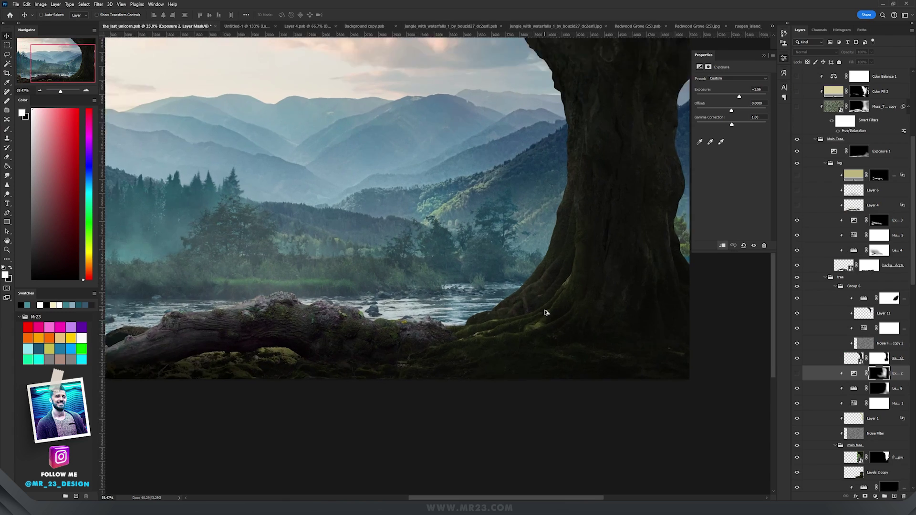
Clip a brightening Exposure adjustment to the Main Tree group and invert its layer mask to hide the effect
scroll(586, 305, "up", 2)
scroll(586, 305, "up", 5)
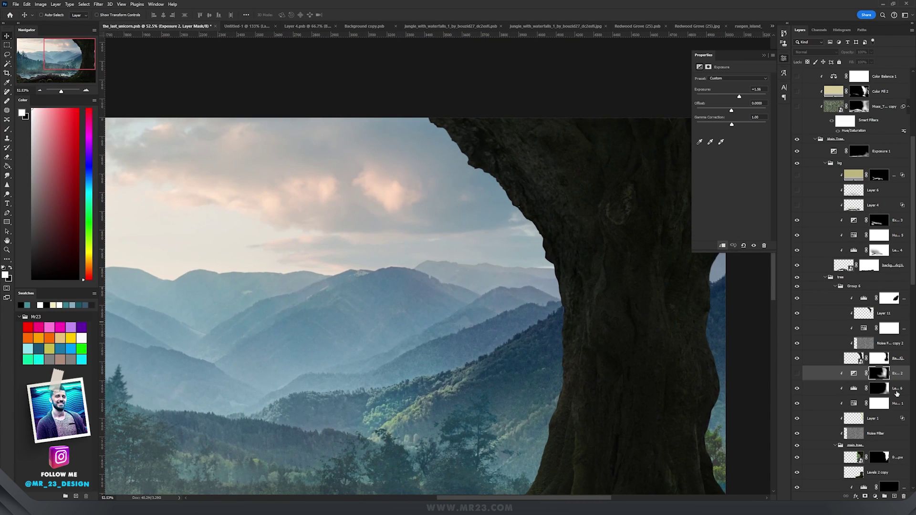
left_click(896, 391)
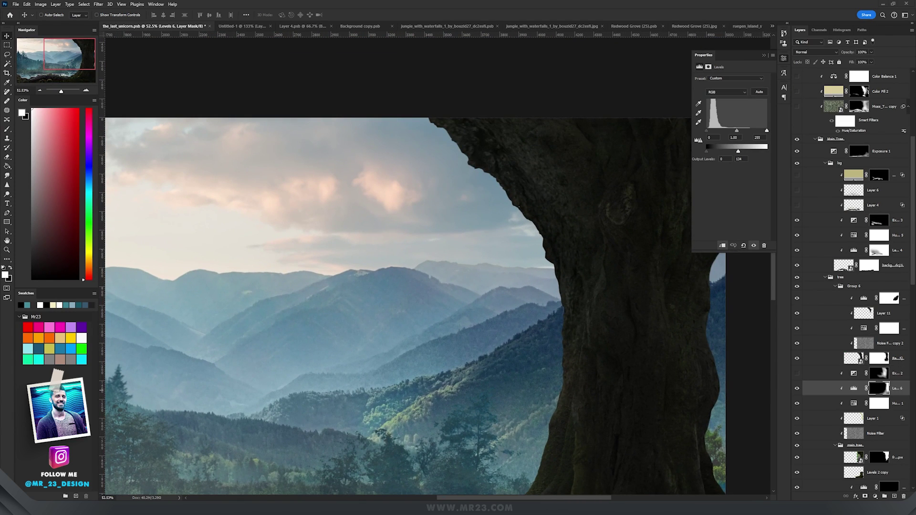
left_click(880, 497)
left_click(825, 404)
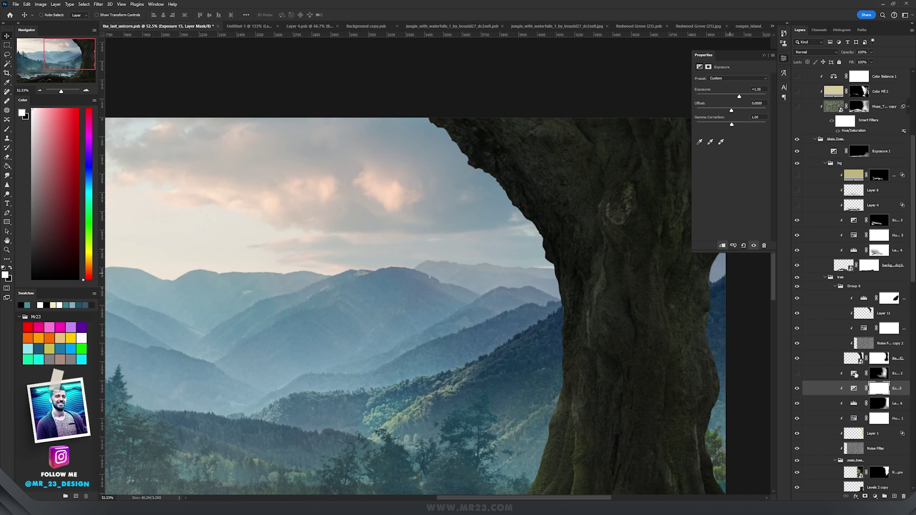
left_click(884, 391)
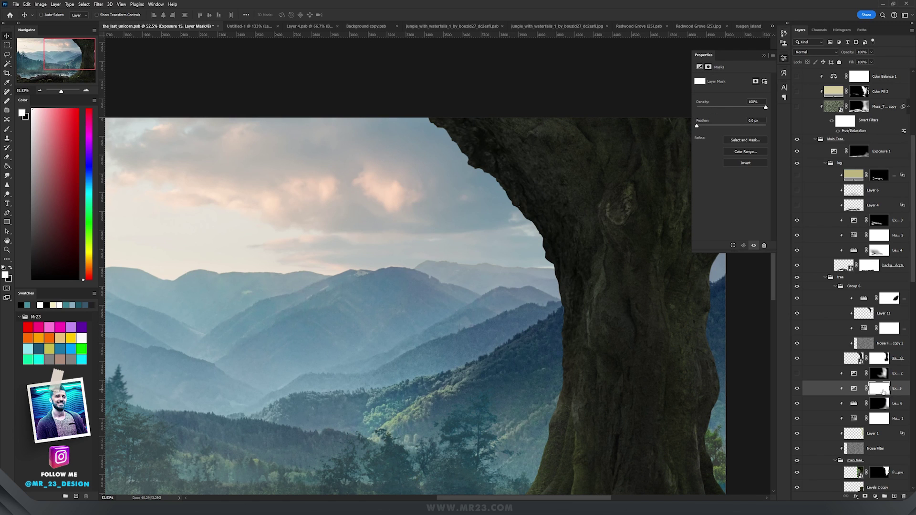
left_click(758, 162)
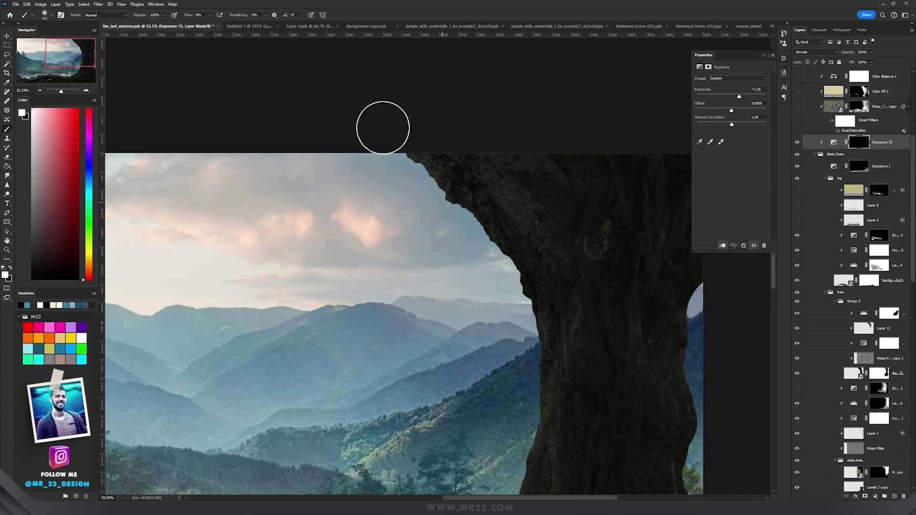
Paint white on the Exposure mask along the sky-facing trunk edge, the roots and the fallen log to brighten them
mouse_move(391, 102)
left_mouse_down()
mouse_move(523, 364)
mouse_move(527, 486)
mouse_move(523, 479)
left_mouse_up()
key("space")
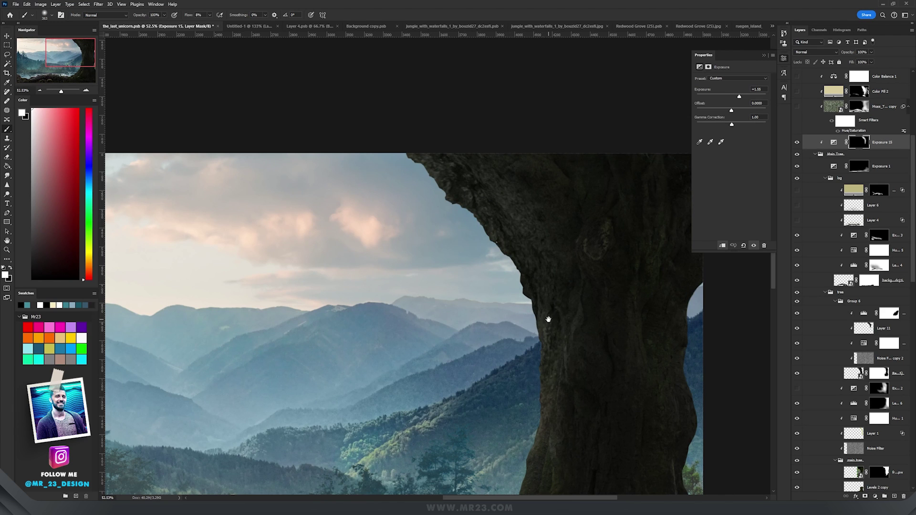
left_click_drag(548, 319, 552, 153)
left_click_drag(538, 236, 570, 269)
key("space")
left_click_drag(462, 288, 456, 270)
key("space")
mouse_move(422, 142)
left_mouse_down()
mouse_move(577, 366)
mouse_move(703, 318)
mouse_move(603, 186)
left_mouse_up()
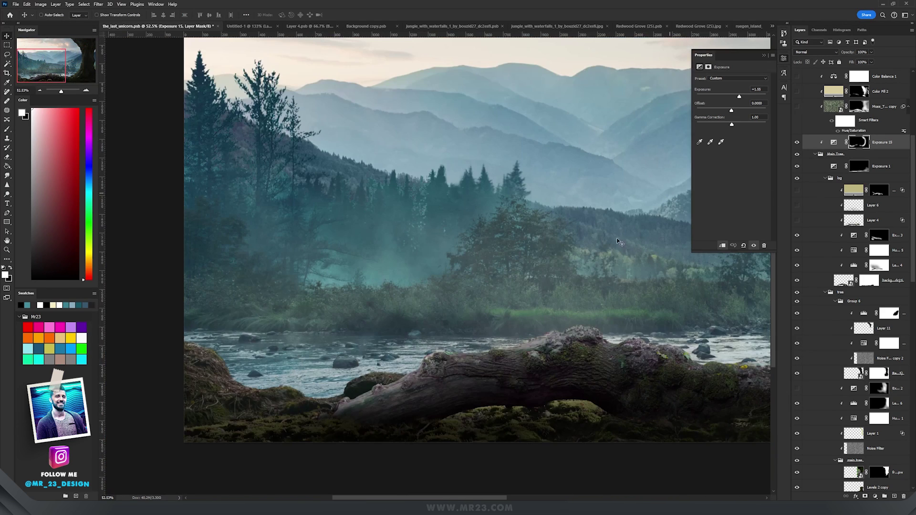
Clip a pale cream Solid Color fill layer above the Exposure adjustment and set its blend mode to Overlay
left_click_drag(564, 284, 327, 306)
left_click_drag(523, 185, 374, 315)
scroll(454, 177, "up", 3)
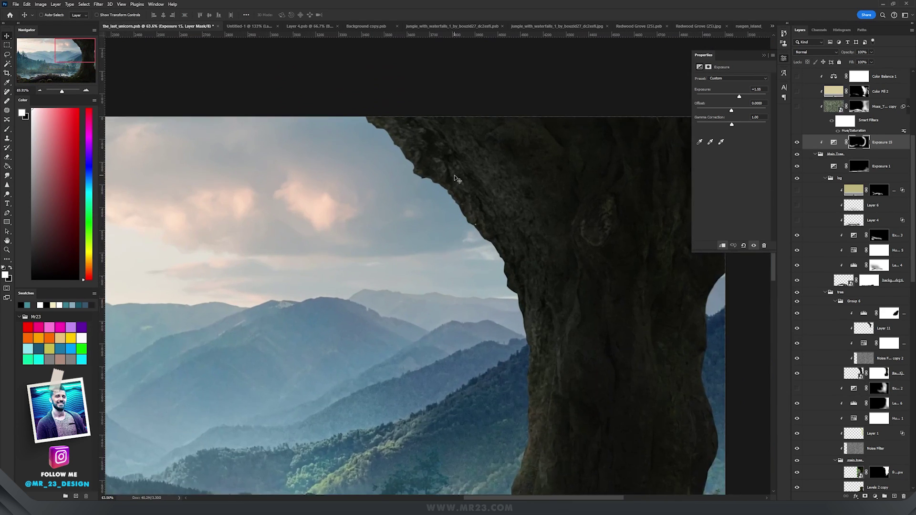
scroll(454, 179, "up", 1)
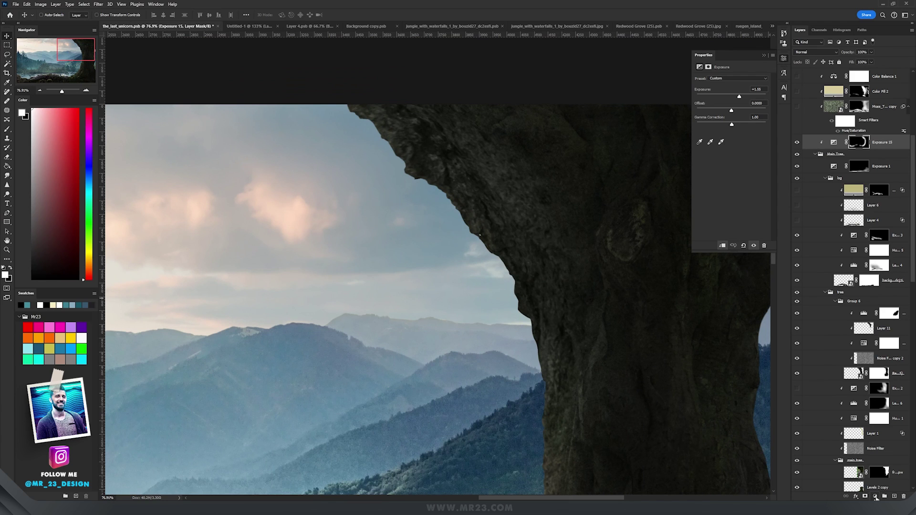
left_click(876, 497)
left_click(876, 372)
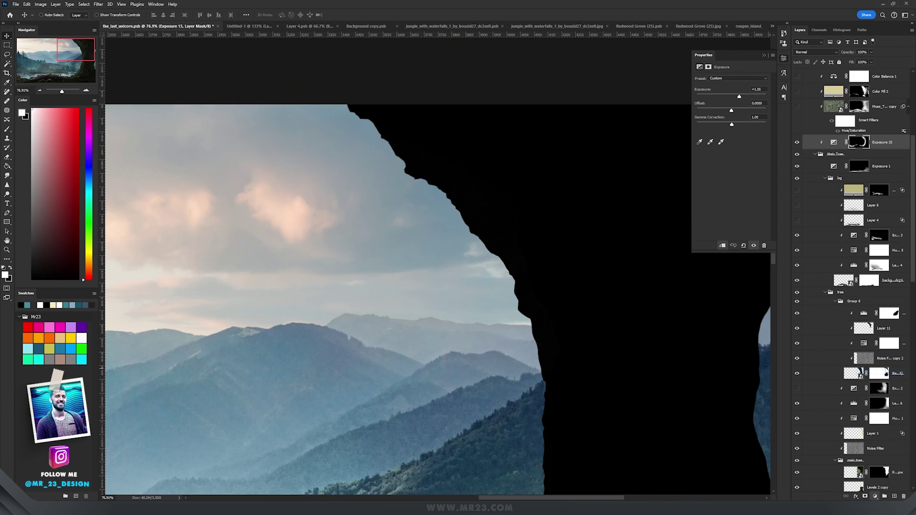
left_click(709, 444)
left_click_drag(638, 374, 627, 361)
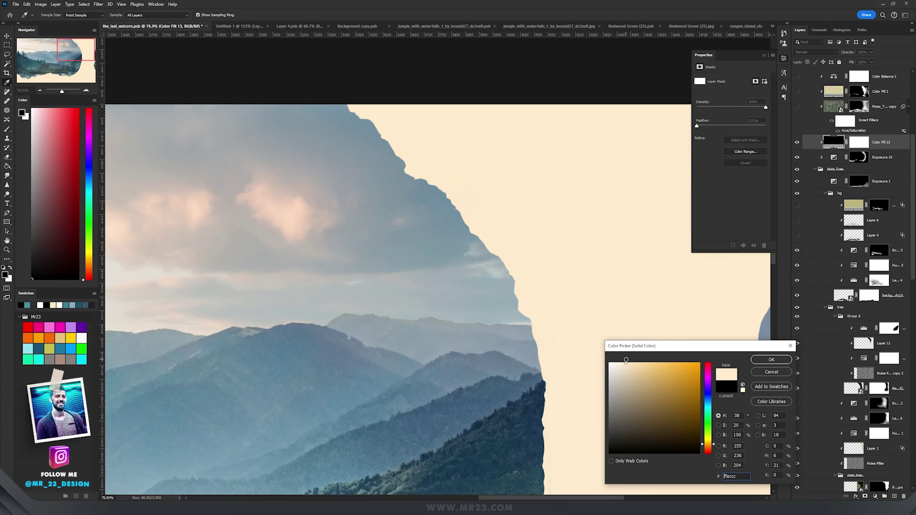
left_click_drag(710, 444, 707, 444)
left_click(771, 359)
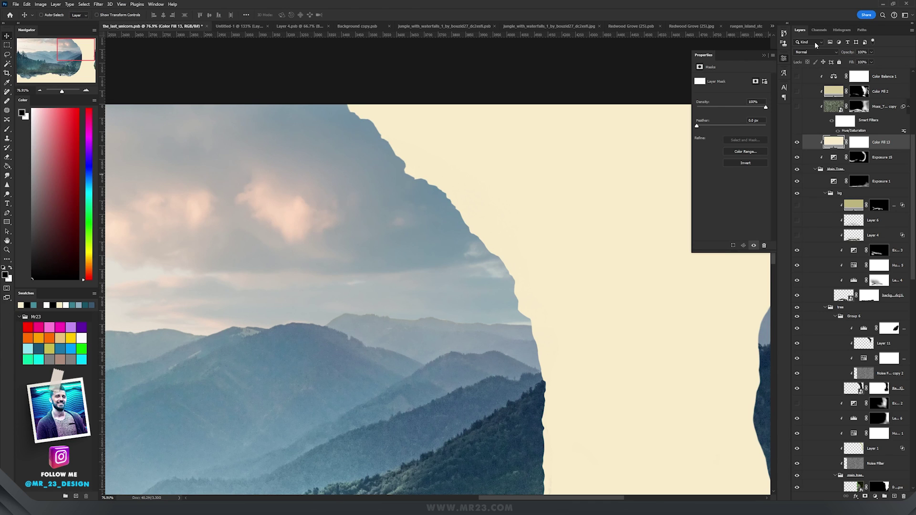
left_click(815, 51)
left_click(807, 139)
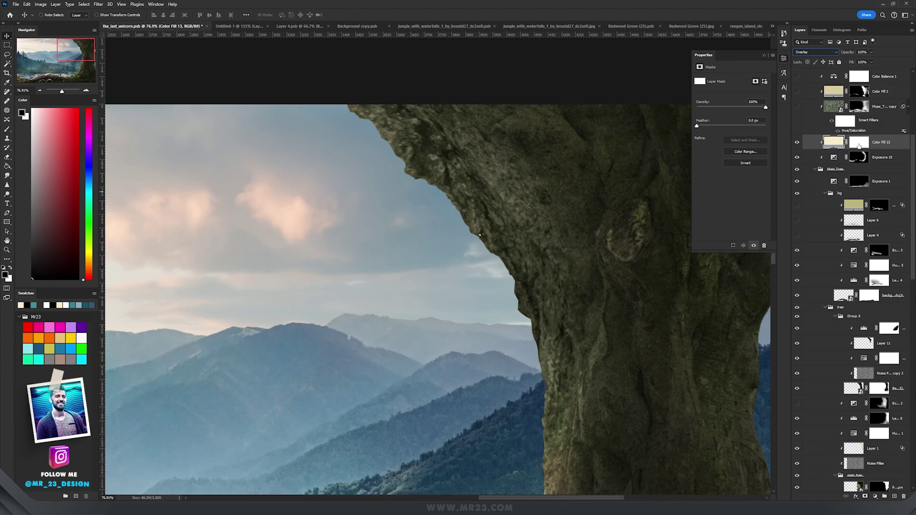
Invert the cream fill's layer mask and paint white along the upper trunk's sky-facing edge
left_click(754, 163)
key("b")
left_click_drag(480, 233, 473, 232)
mouse_move(435, 199)
left_mouse_down()
mouse_move(430, 184)
mouse_move(548, 373)
mouse_move(539, 387)
left_mouse_up()
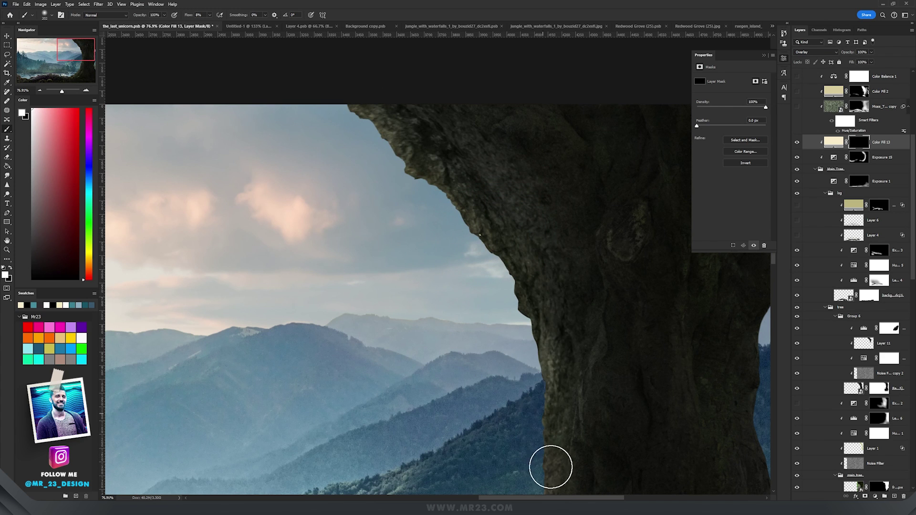
scroll(542, 288, "down", 3)
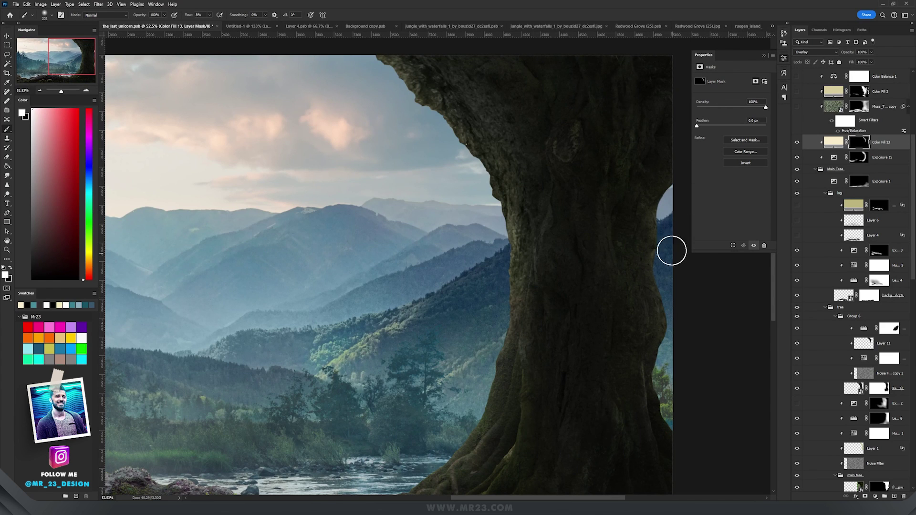
Paint the cream Overlay highlight onto the lower trunk, the tree's roots and the fallen log
left_click_drag(561, 296, 597, 215)
mouse_move(505, 360)
left_mouse_down()
mouse_move(509, 323)
mouse_move(415, 415)
mouse_move(536, 237)
mouse_move(514, 62)
mouse_move(564, 134)
left_mouse_up()
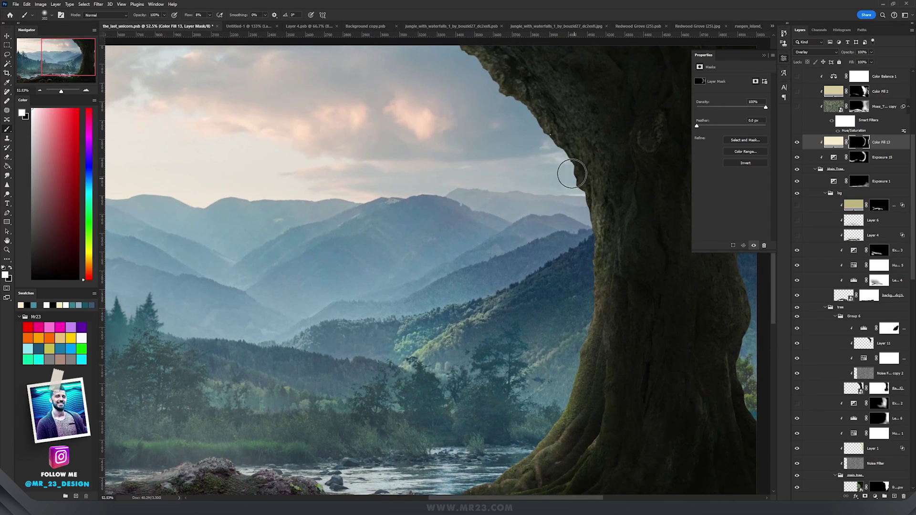
left_click_drag(493, 254, 540, 193)
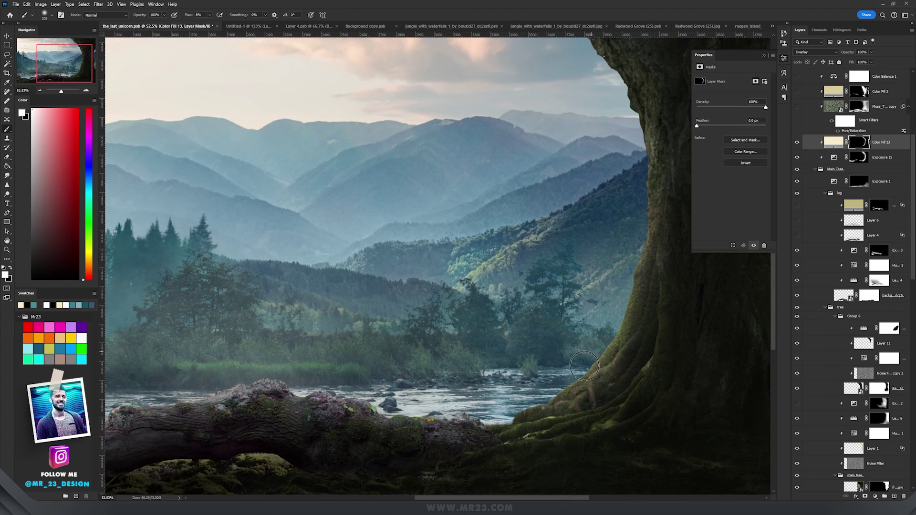
left_click_drag(527, 346, 603, 259)
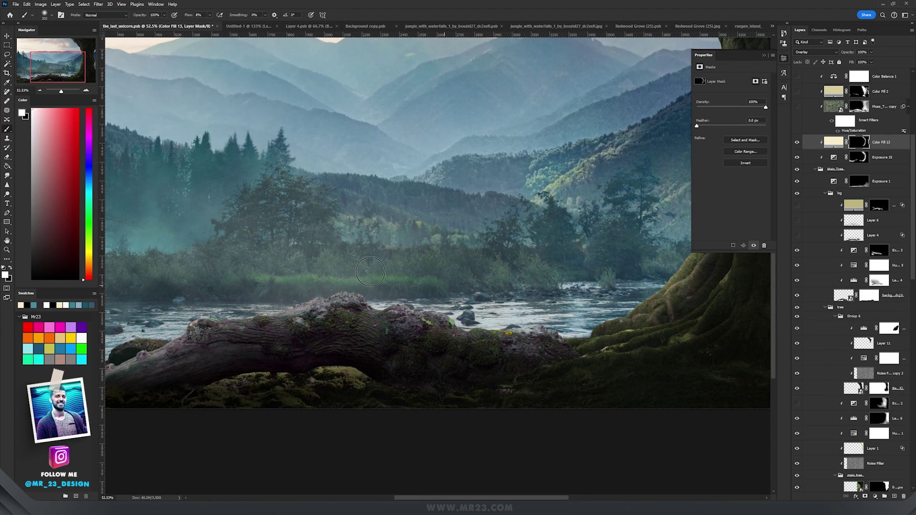
left_click_drag(370, 272, 542, 241)
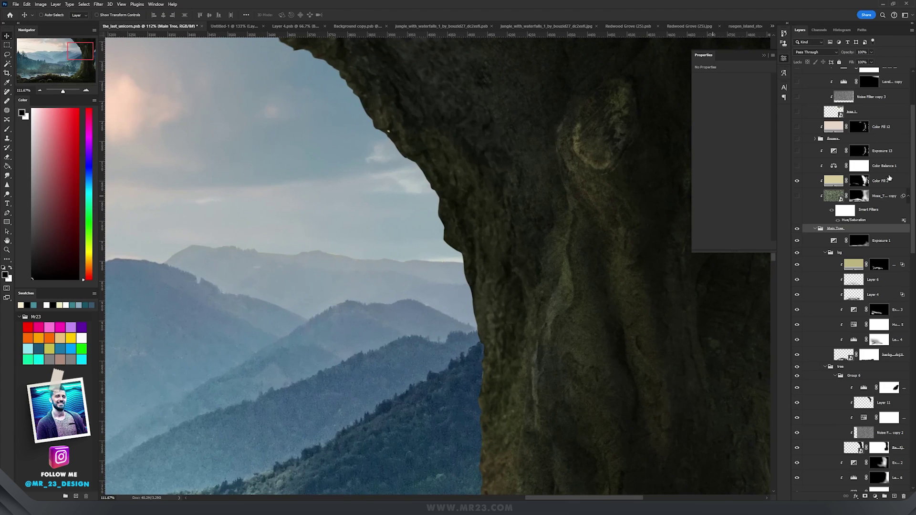
Turn on the Color Balance 1 adjustment clipped above the Main Tree group and view its midtone settings
left_click(885, 166)
left_click(796, 166)
left_click(834, 167)
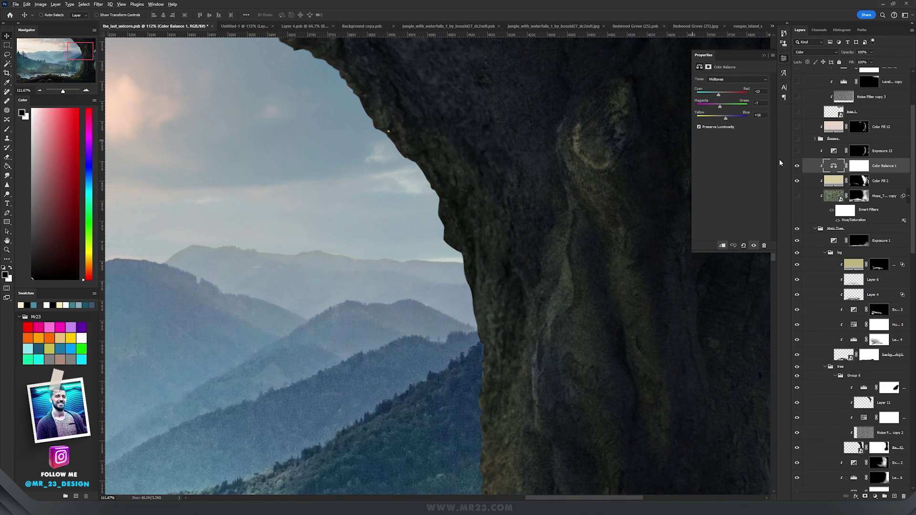
left_click(797, 166)
Examine the whole composite and its details to judge how the tree and log blend with the background landscape
scroll(461, 208, "down", 5)
scroll(486, 239, "down", 1)
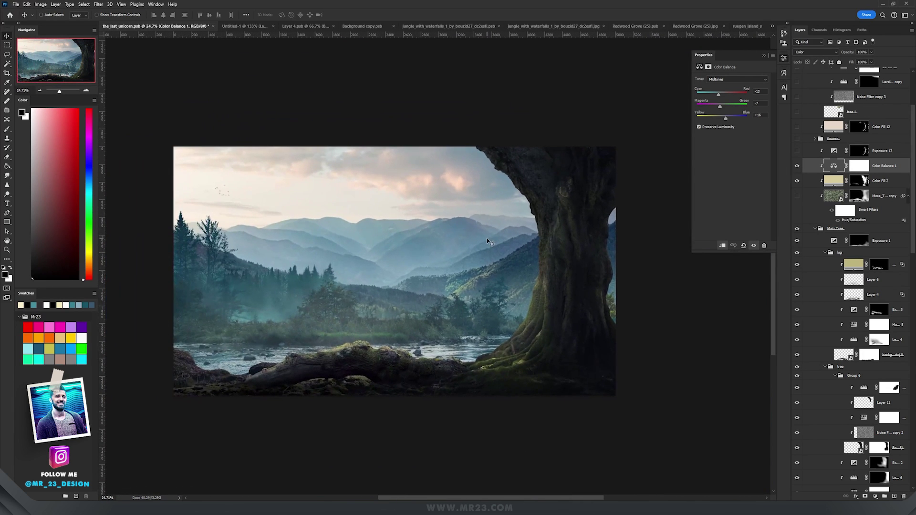
scroll(490, 239, "up", 2)
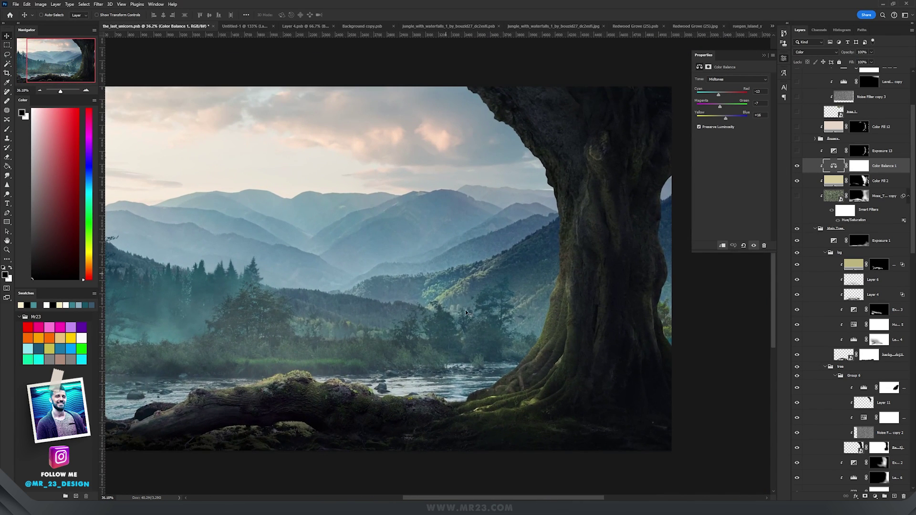
scroll(371, 249, "up", 3)
scroll(577, 260, "down", 2)
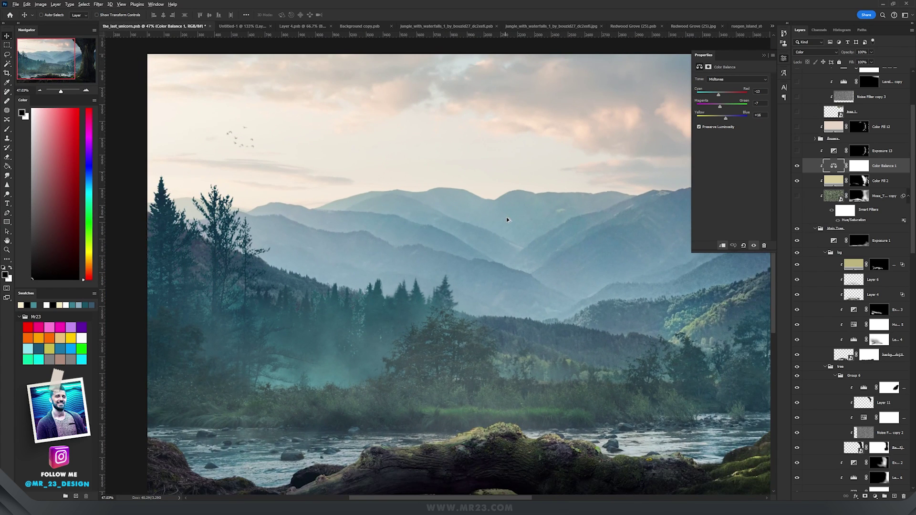
scroll(510, 218, "down", 3)
scroll(558, 221, "up", 3)
scroll(568, 187, "down", 2)
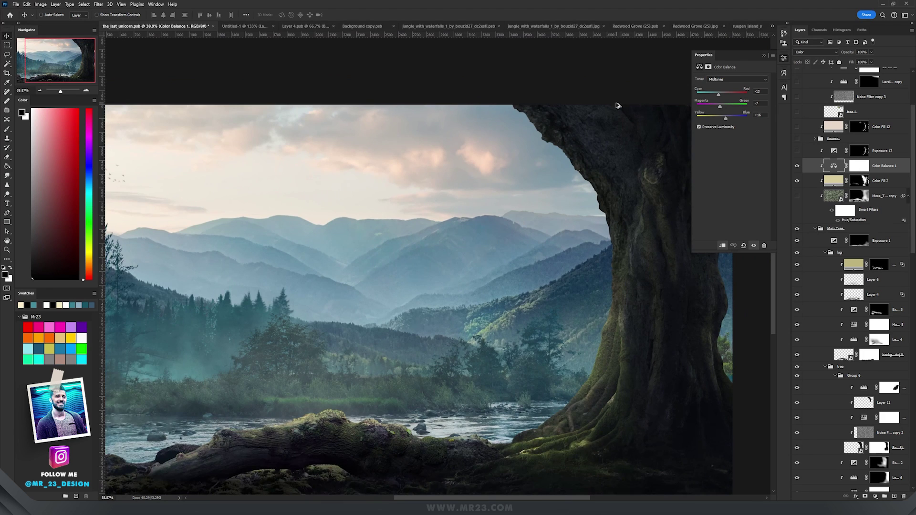
scroll(584, 127, "up", 4)
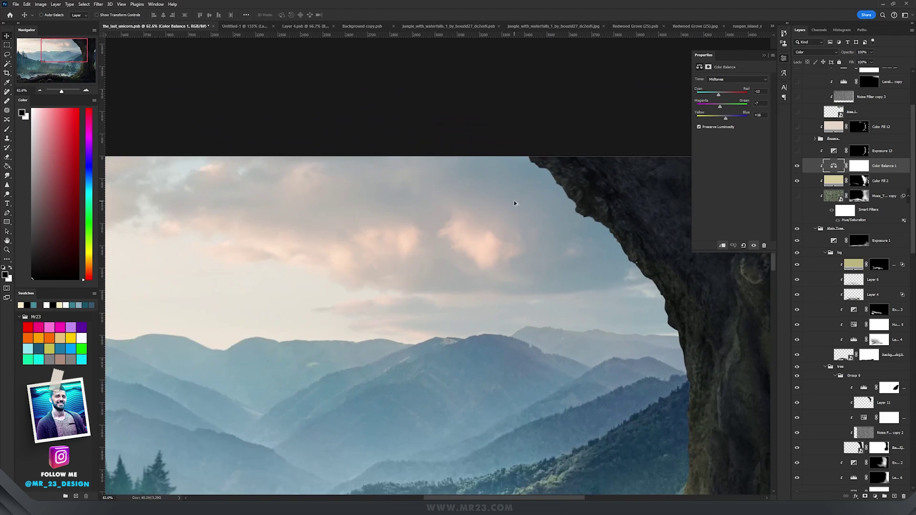
scroll(515, 203, "down", 3)
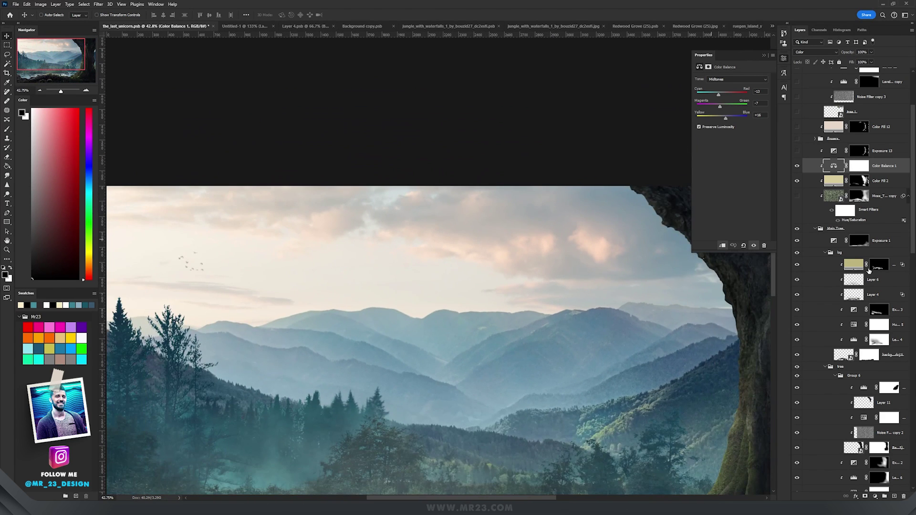
Open the branch group's tree 1 smart object and examine the source tree cutout
scroll(893, 273, "down", 10)
left_click(834, 370)
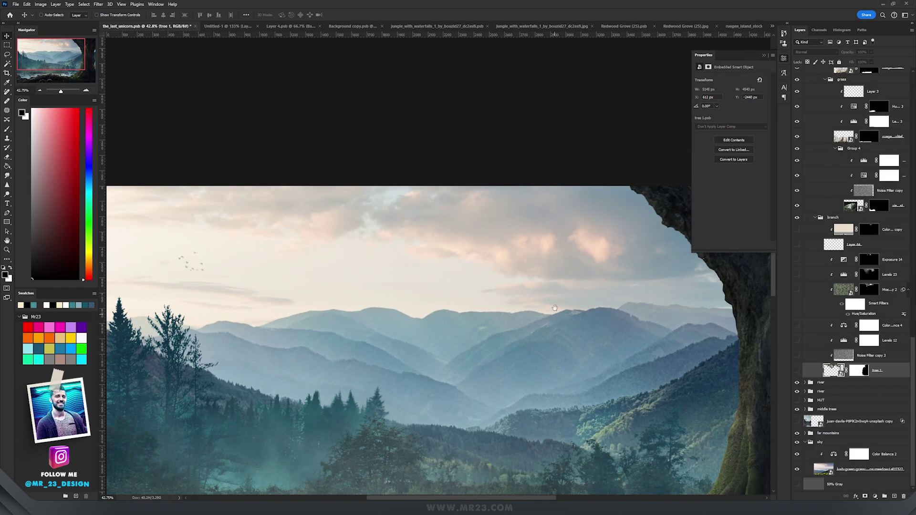
left_click_drag(554, 308, 474, 192)
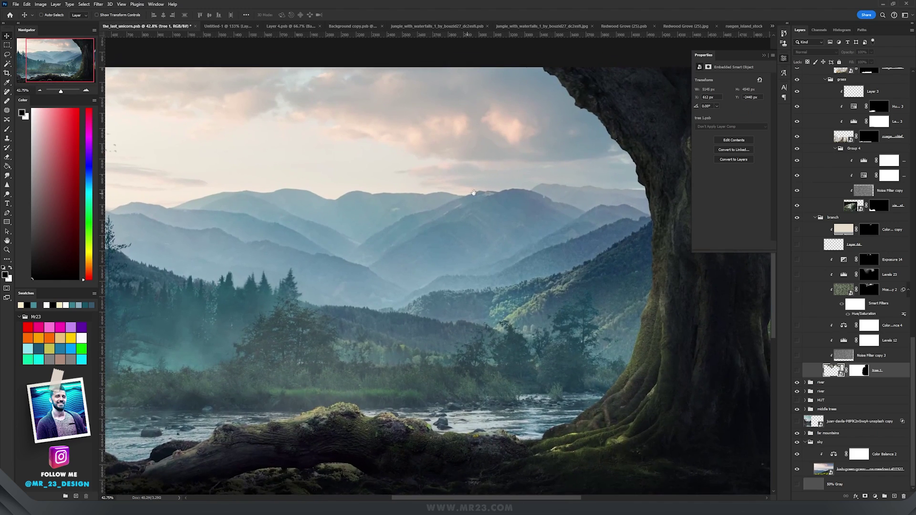
left_click_drag(561, 189, 524, 225)
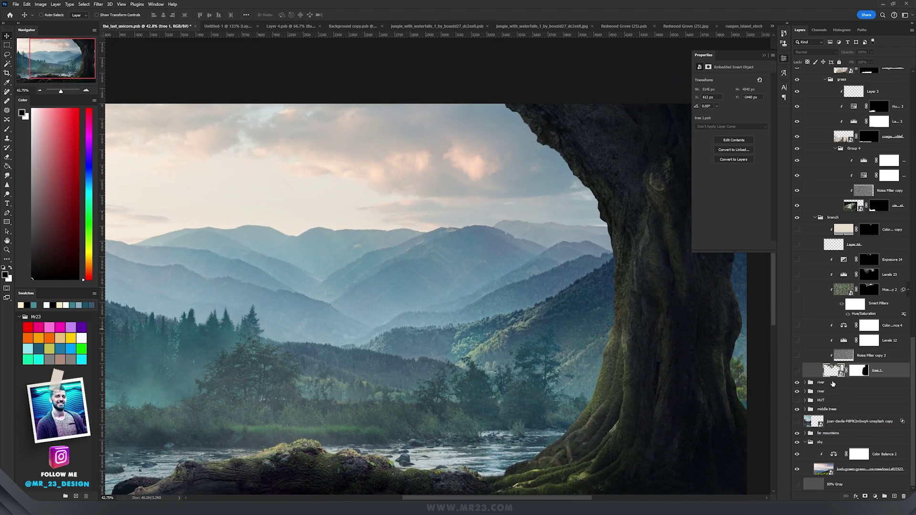
double_click(835, 370)
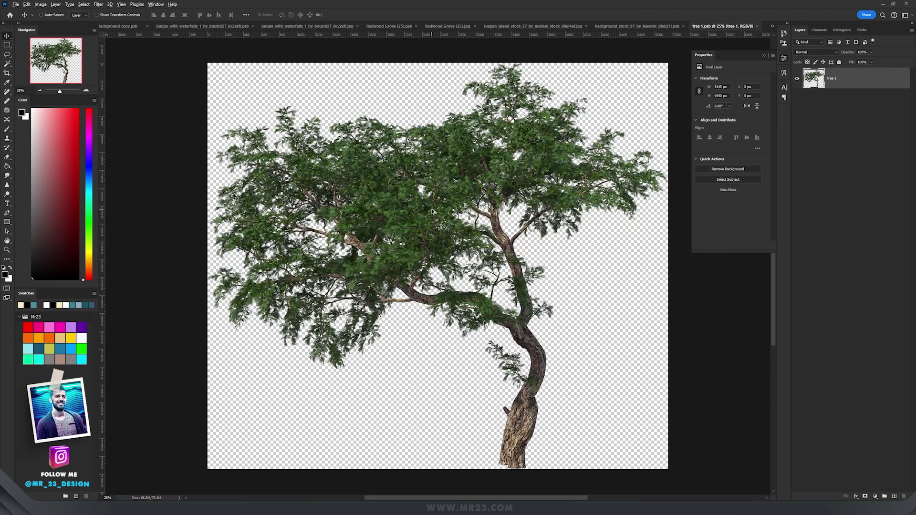
scroll(432, 211, "up", 3)
scroll(437, 211, "down", 2)
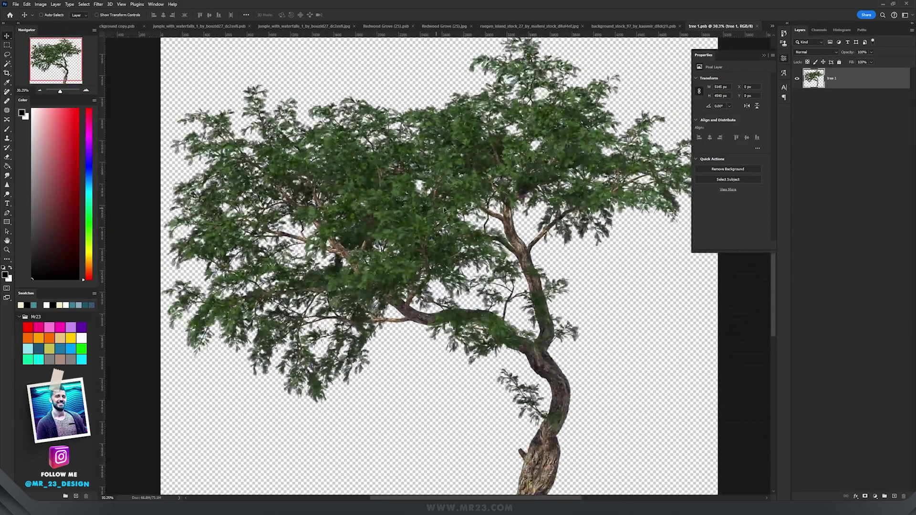
left_click_drag(444, 262, 491, 200)
key("ctrl+z")
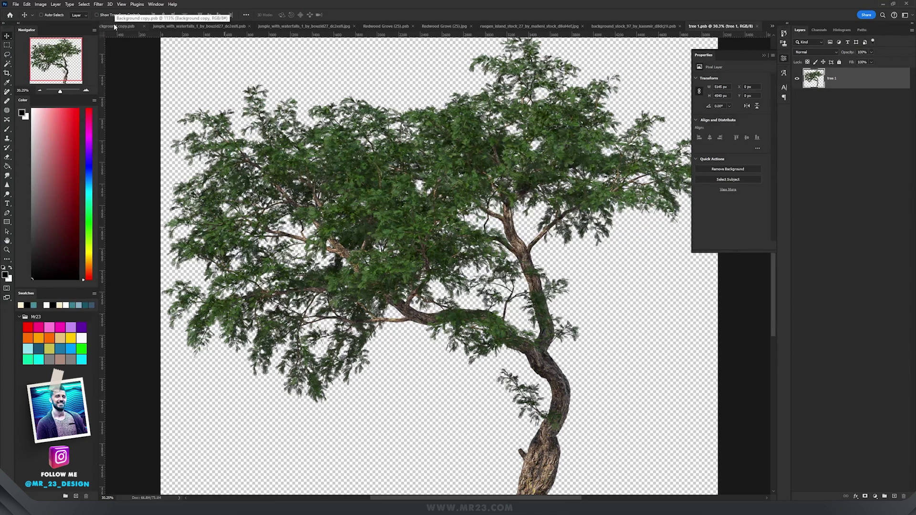
Show the branch group's tree 1 layer in the_last_unicorn and turn on its Levels and Color Balance adjustments through Exposure 14
left_click(797, 483)
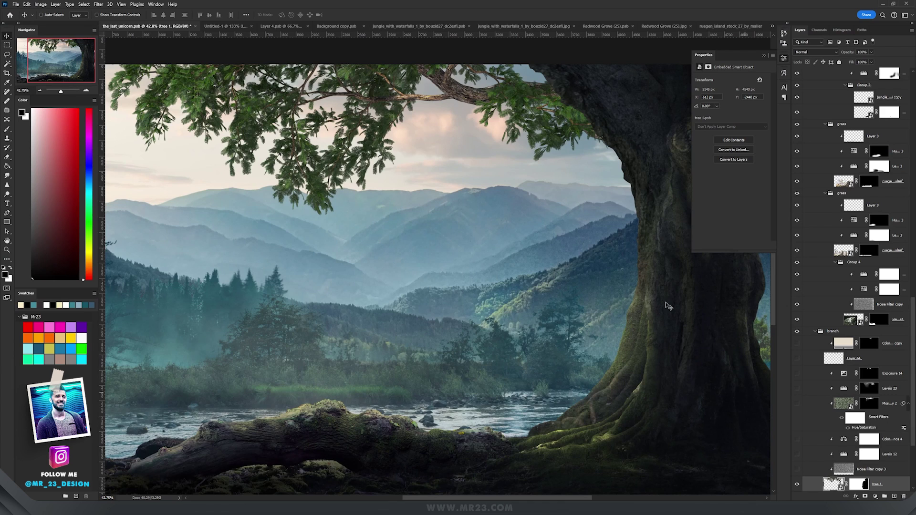
left_click_drag(548, 192, 569, 266)
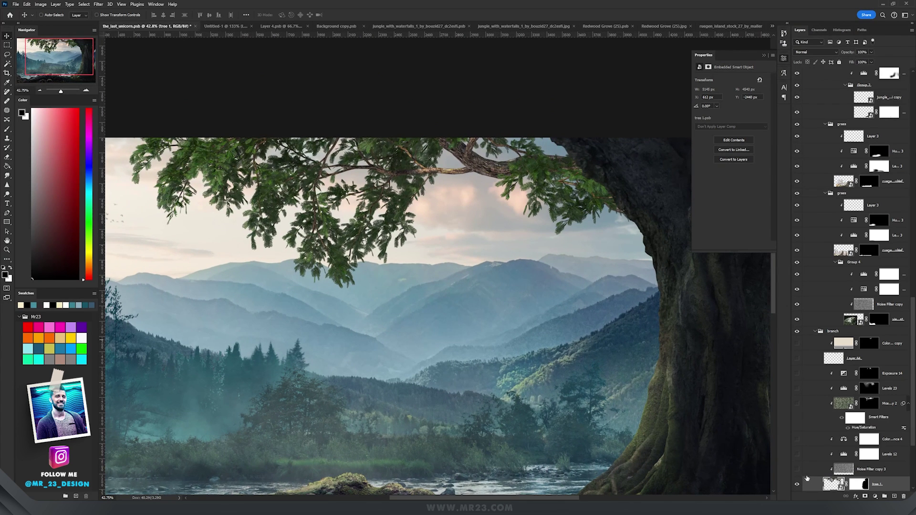
left_click(796, 454)
left_click(866, 454)
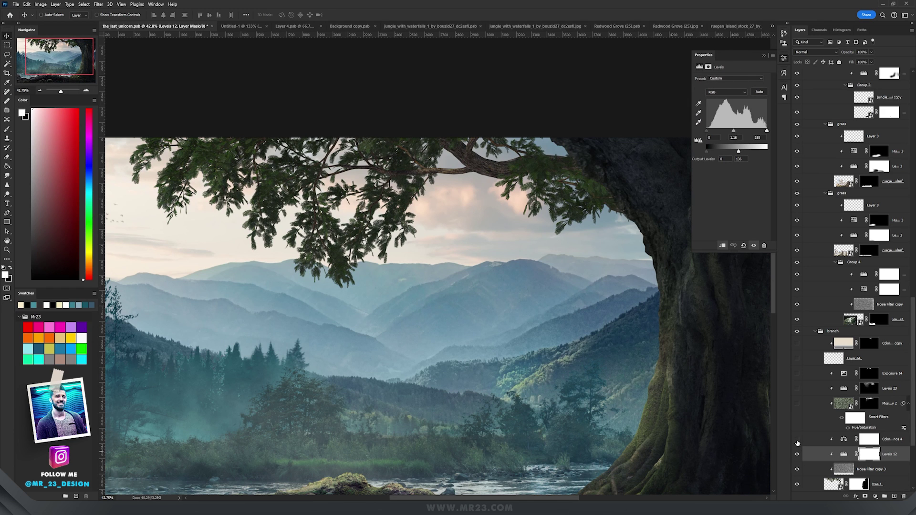
left_click(844, 440)
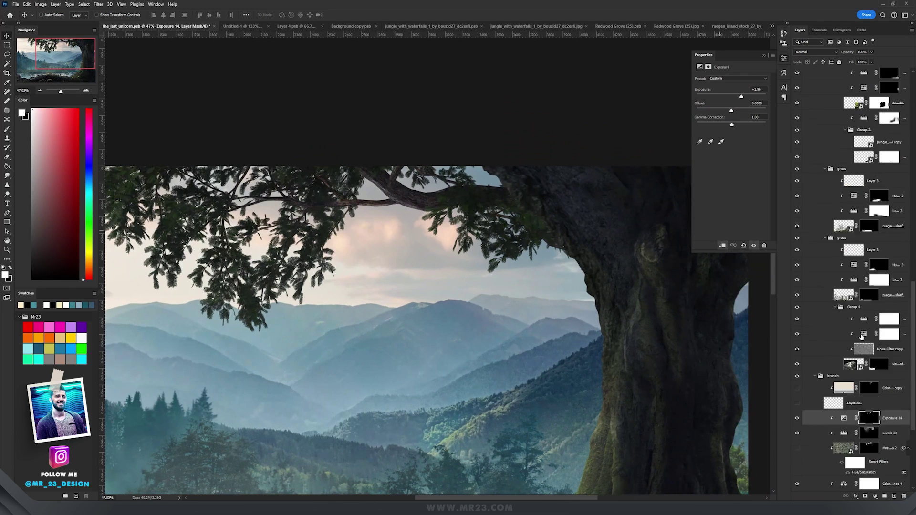
Show the branch copy group's foliage with its noise and color adjustments, and select the Moss_Texture copy layer
scroll(860, 336, "up", 11)
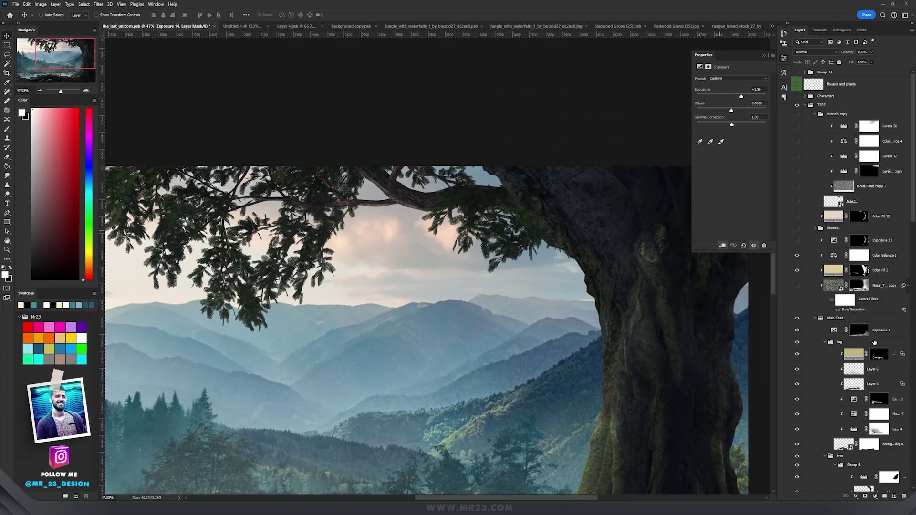
left_click(797, 201)
left_click(871, 186)
scroll(418, 283, "up", 4)
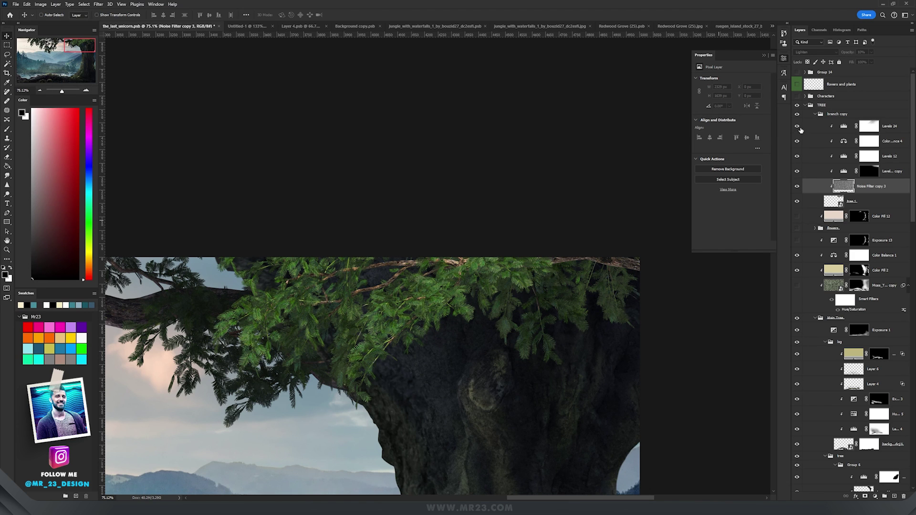
scroll(409, 307, "down", 5)
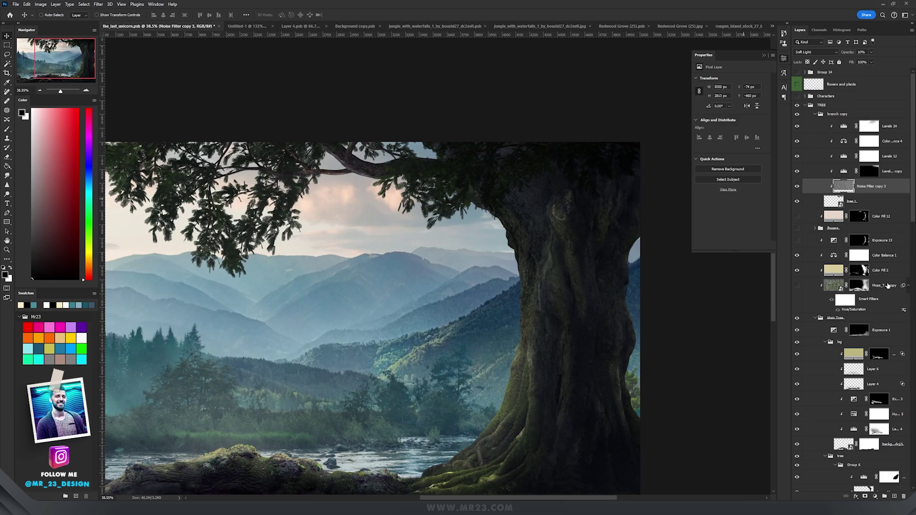
left_click(534, 284, "ctrl")
scroll(534, 284, "down", 1)
left_click_drag(533, 282, 563, 220)
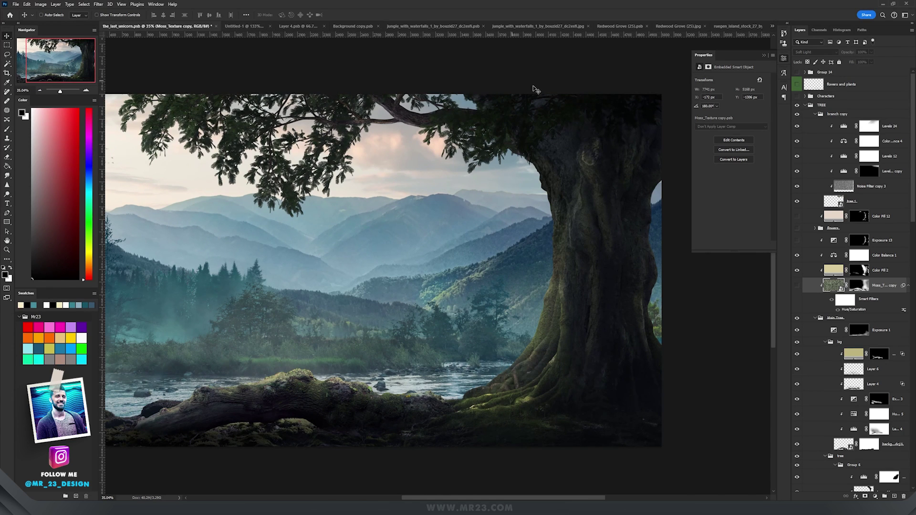
left_click_drag(367, 116, 418, 135)
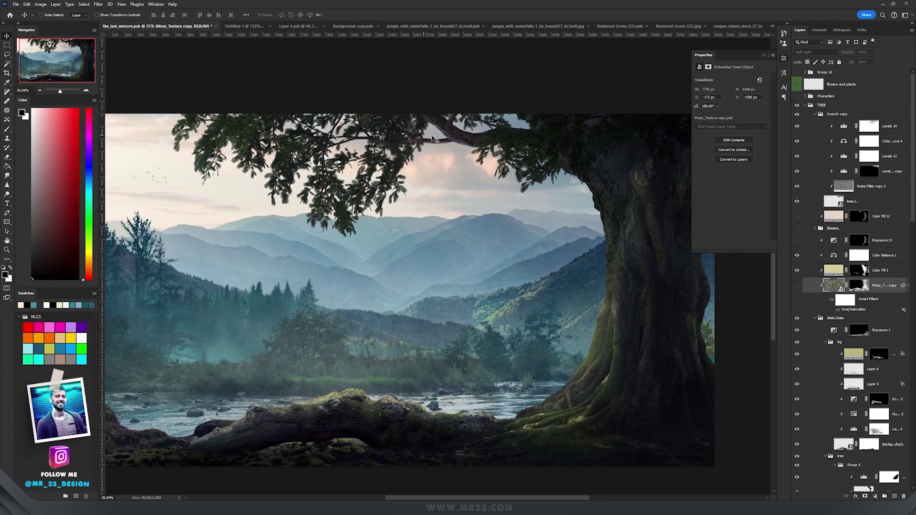
Bring the green moss texture from Untitled-1 into the_last_unicorn above the TREE group and duplicate it side by side
left_click(255, 26)
scroll(340, 165, "down", 3)
scroll(441, 220, "up", 3)
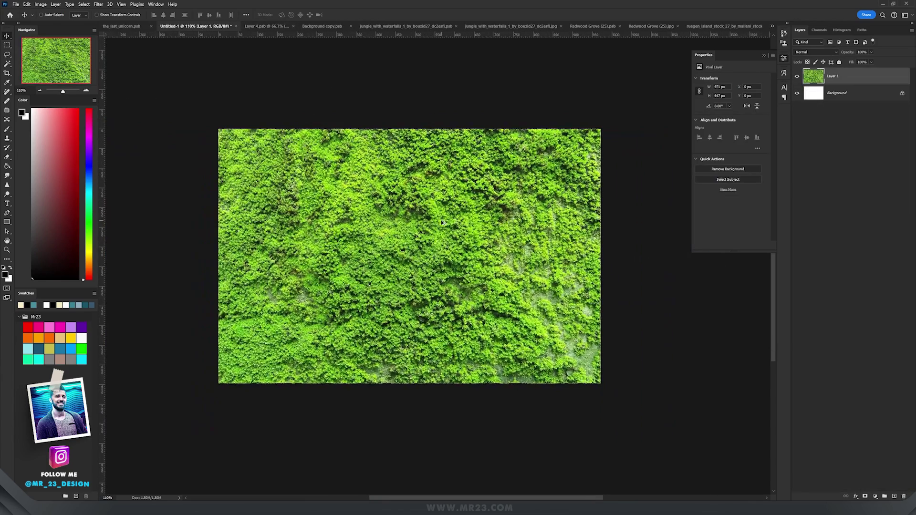
key("ctrl+shift+Tab")
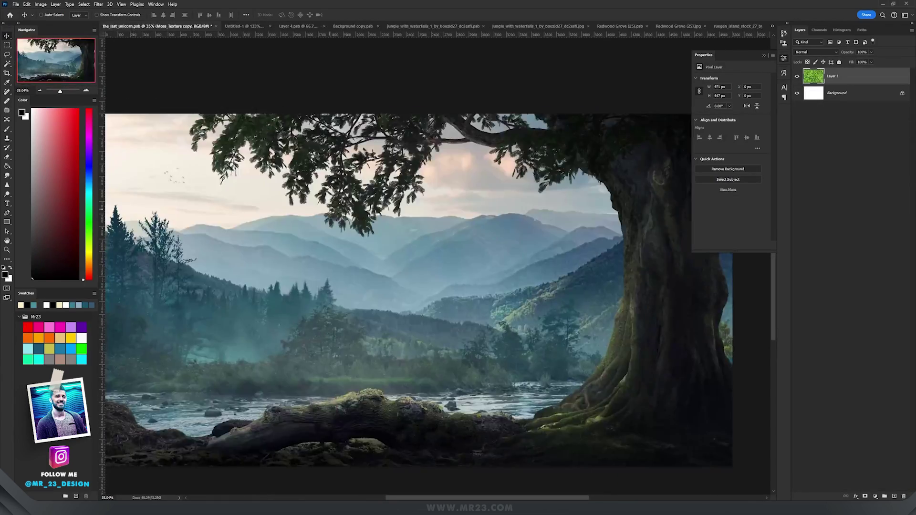
scroll(324, 284, "down", 2)
left_click_drag(329, 210, 395, 260)
scroll(274, 247, "up", 2)
scroll(349, 238, "up", 6)
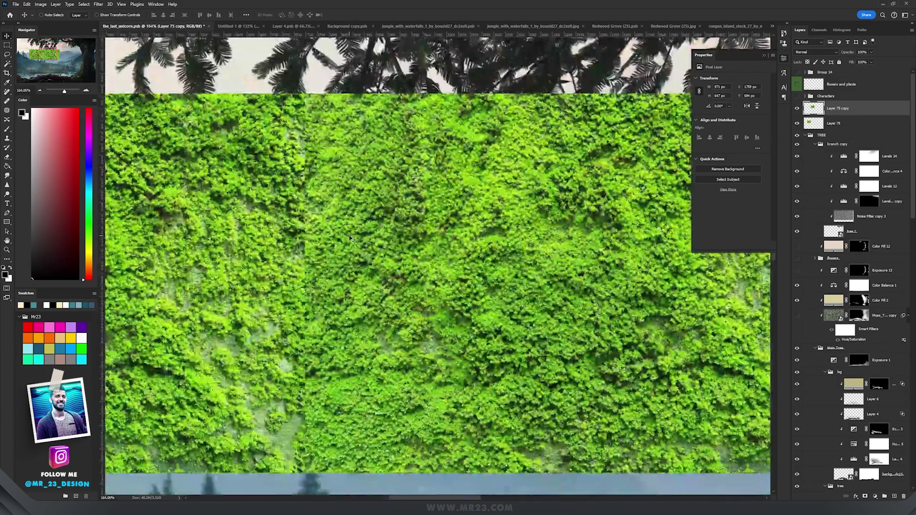
Merge the two side-by-side moss texture layers and place a duplicate of the merged strip directly below
scroll(349, 239, "down", 4)
left_click(835, 123, "shift")
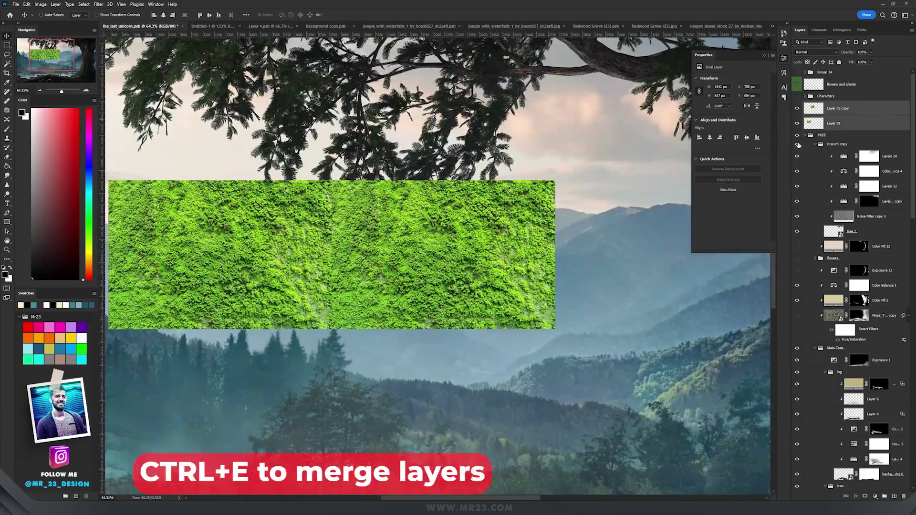
key("ctrl+e")
scroll(414, 247, "down", 2)
left_click_drag(419, 230, 410, 323)
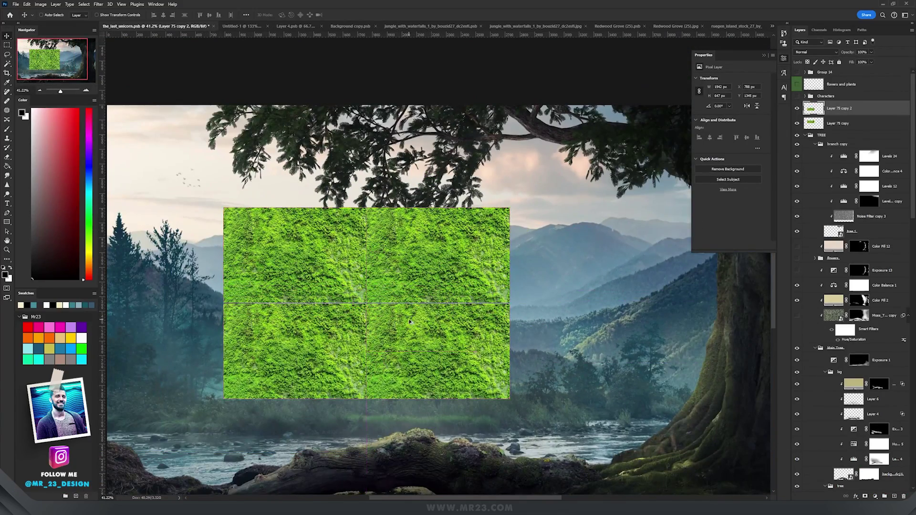
scroll(410, 322, "up", 5)
scroll(413, 302, "down", 2)
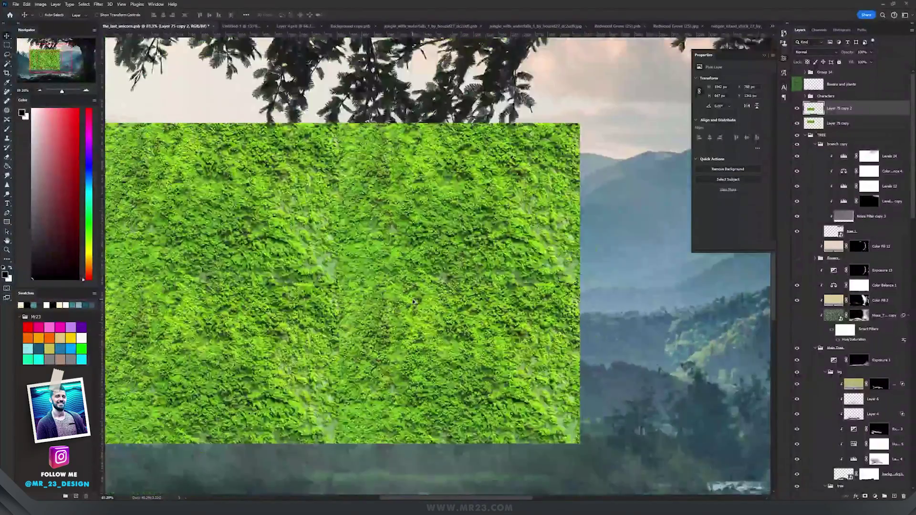
Merge the moss strips and keep duplicating and merging the texture until it covers the whole canvas
left_click(848, 125, "shift")
key("ctrl+e")
scroll(382, 226, "down", 4)
left_click_drag(381, 238, 587, 238)
key("ctrl+e")
left_click_drag(482, 240, 481, 355)
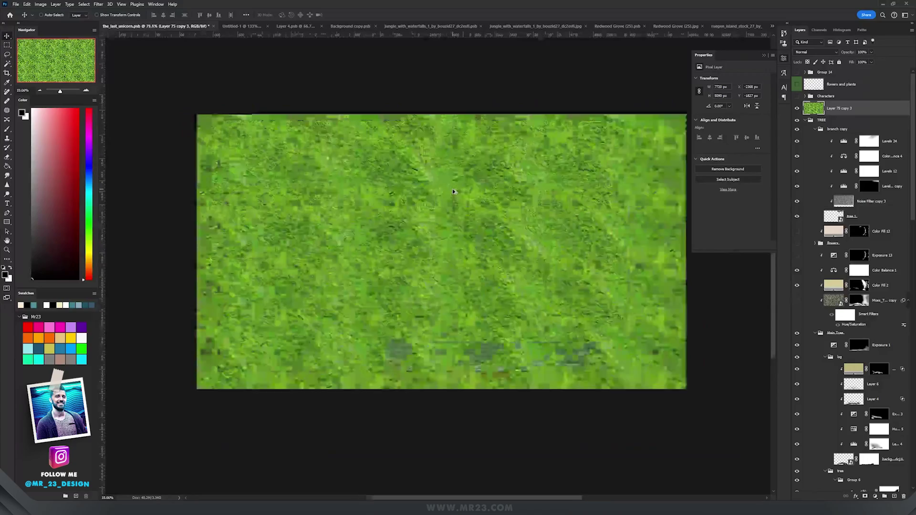
scroll(453, 191, "up", 2)
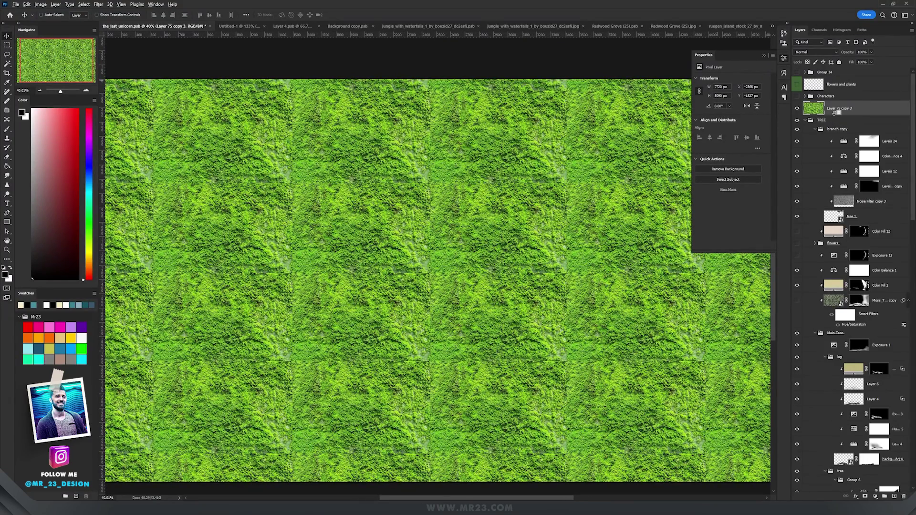
Clip the moss texture layer to the TREE group and set its blend mode to Soft Light
left_click(833, 112, "alt")
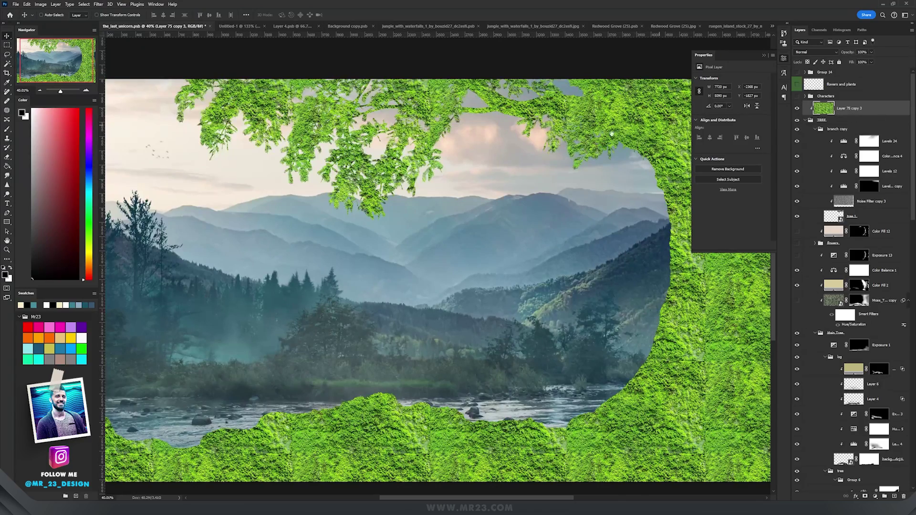
left_click_drag(602, 137, 451, 139)
scroll(511, 152, "down", 2)
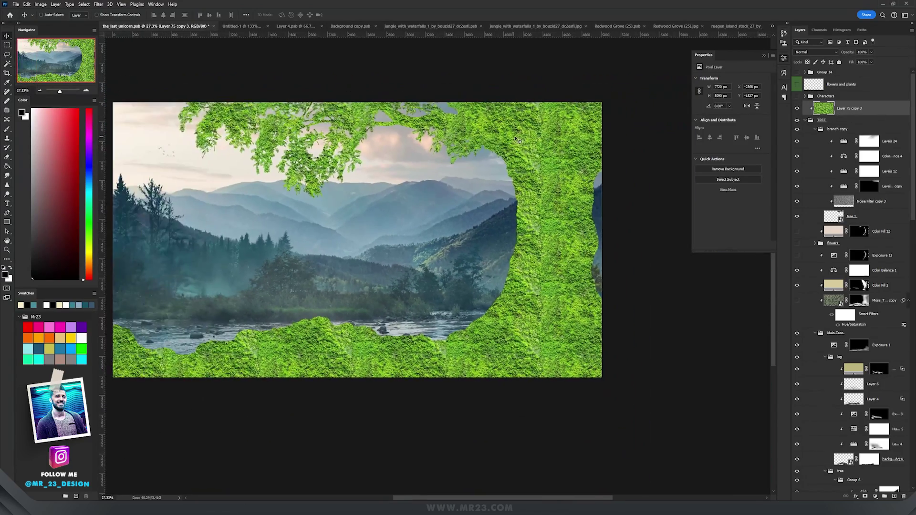
scroll(515, 139, "up", 3)
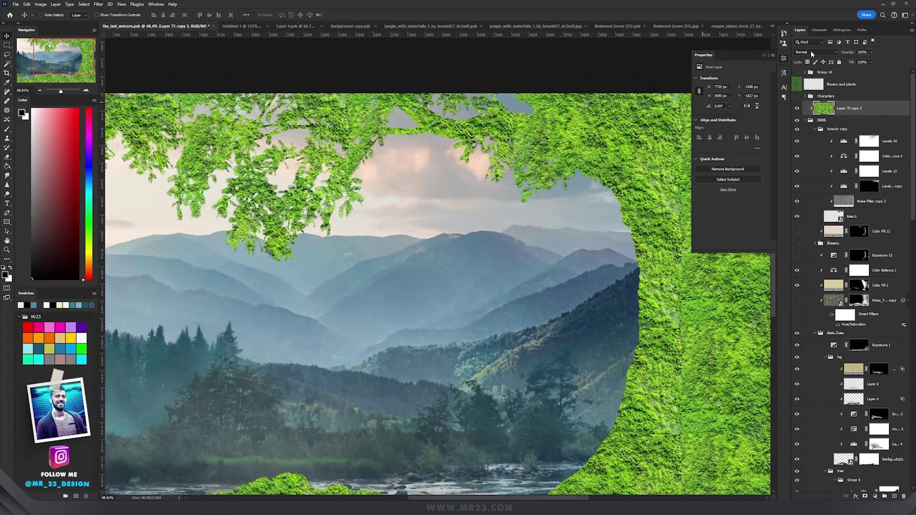
left_click(812, 54)
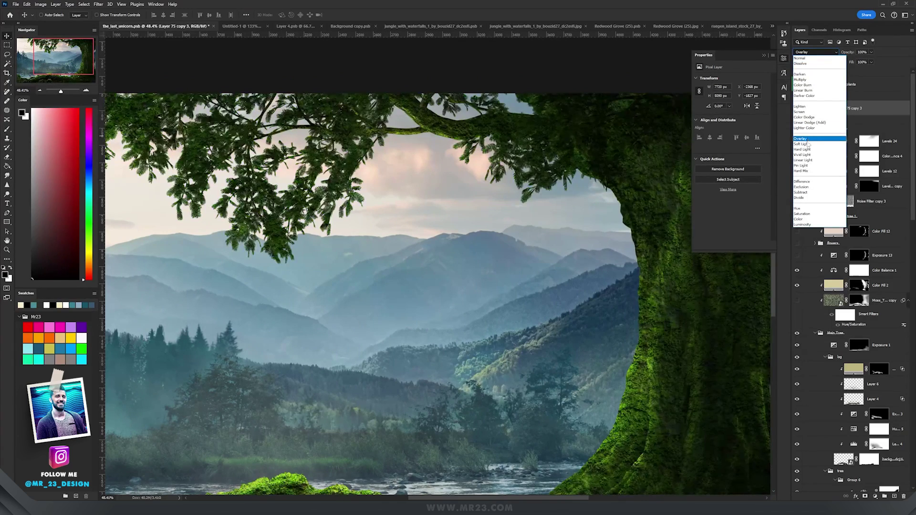
left_click(807, 145)
Convert the moss texture layer to a smart object and lower its saturation with Hue/Saturation
right_click(883, 109)
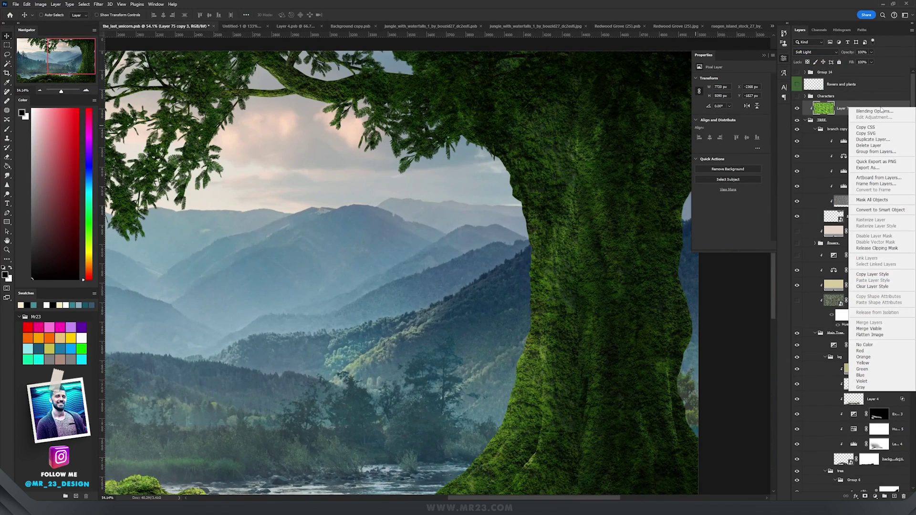
left_click(894, 211)
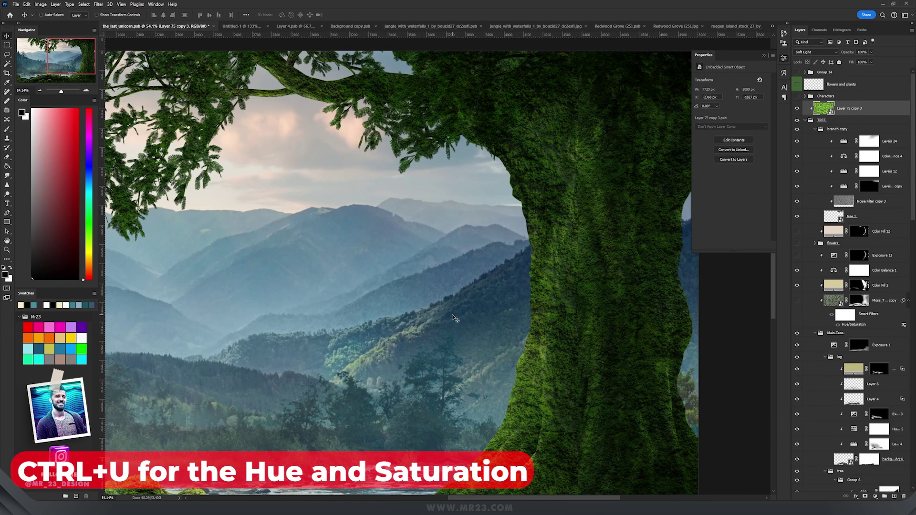
key("ctrl+u")
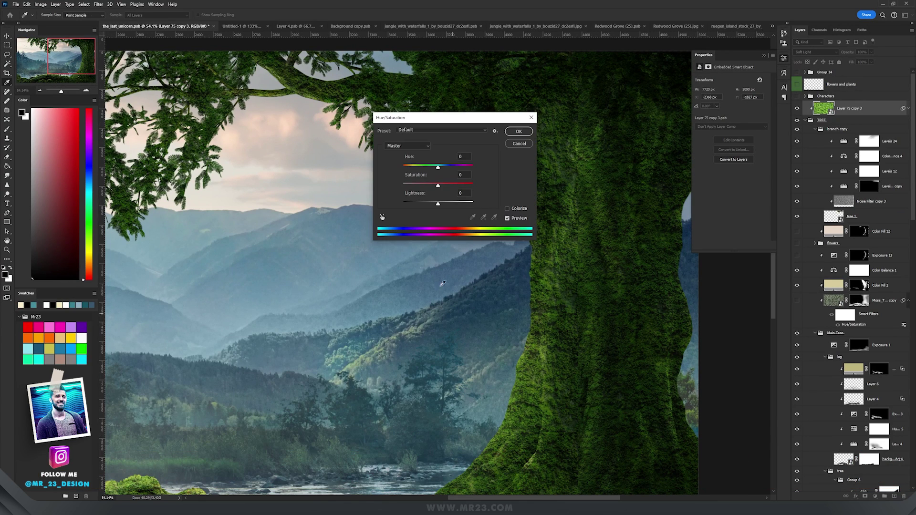
left_click_drag(437, 185, 419, 186)
key("Return")
Add a layer mask to the moss texture and paint black over parts of the branches, trunk, roots and ground
scroll(550, 230, "down", 3)
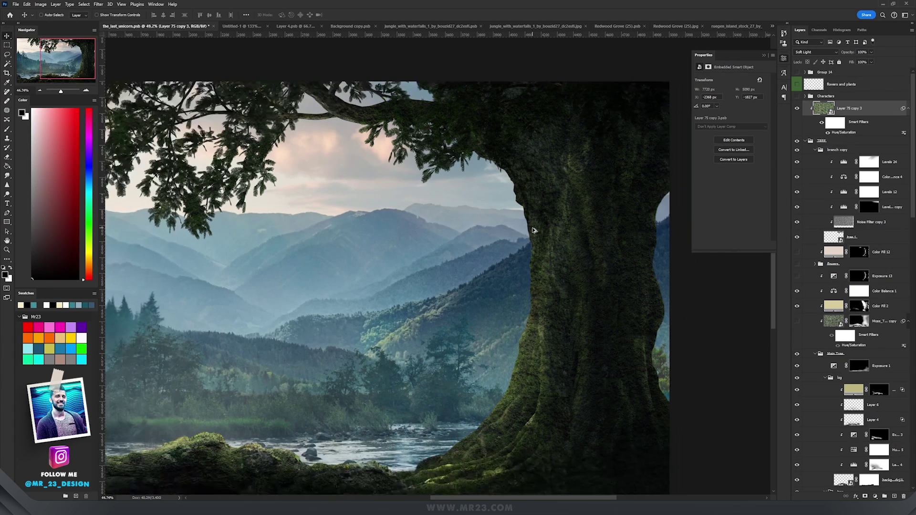
left_click(864, 496)
key("x")
key("b")
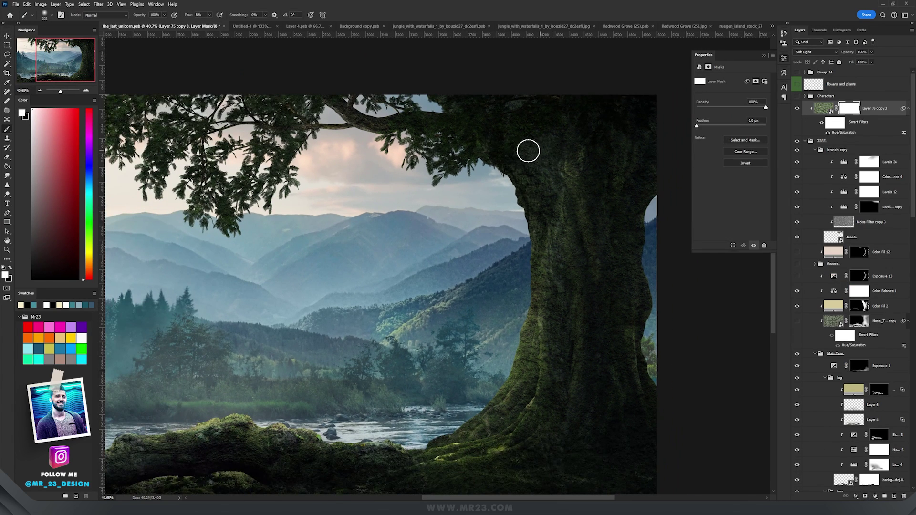
key("x")
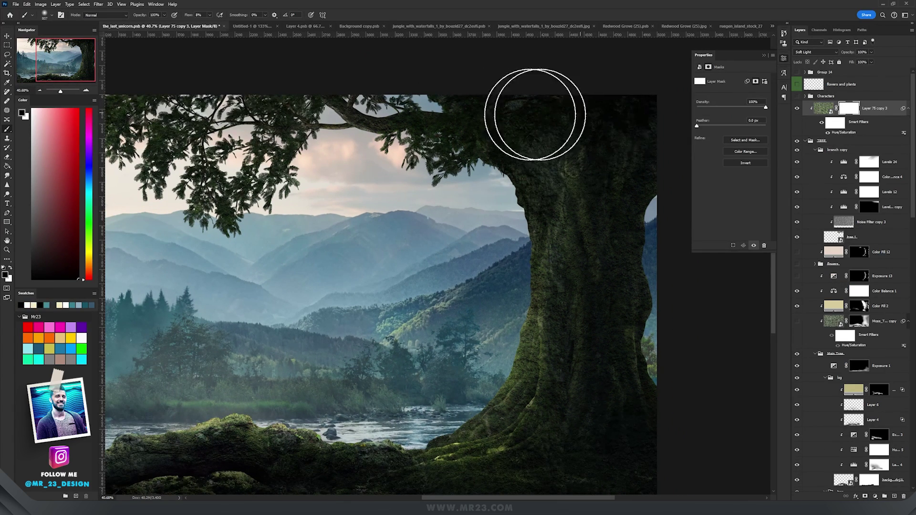
mouse_move(153, 88)
left_mouse_down()
mouse_move(192, 146)
mouse_move(522, 120)
mouse_move(545, 242)
mouse_move(566, 19)
mouse_move(597, 109)
mouse_move(673, 91)
mouse_move(659, 319)
left_mouse_up()
mouse_move(560, 308)
left_mouse_down()
mouse_move(496, 349)
mouse_move(411, 458)
left_mouse_up()
left_click_drag(482, 338, 552, 317)
mouse_move(609, 433)
left_mouse_down()
mouse_move(565, 440)
mouse_move(726, 433)
mouse_move(760, 422)
left_mouse_up()
left_click_drag(534, 351, 675, 316)
scroll(127, 386, "down", 5)
key("v")
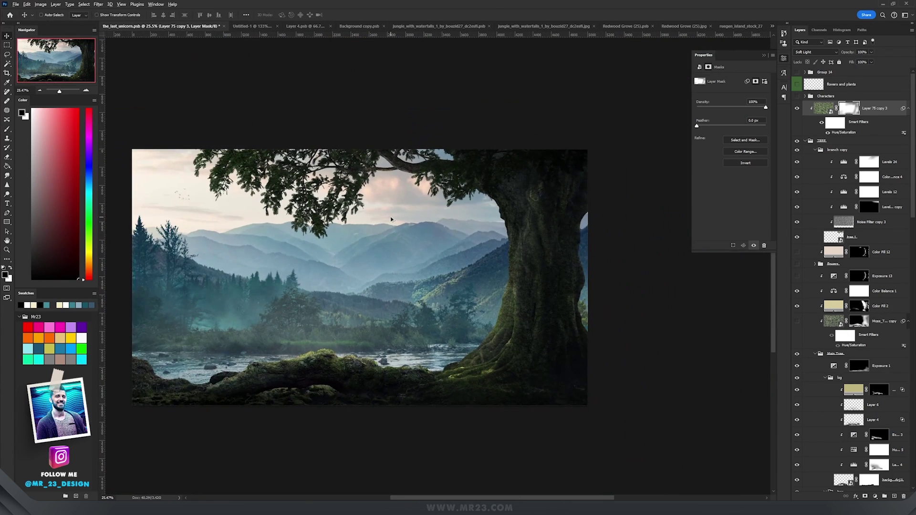
Hide the moss texture layer to compare the tree and log without it
scroll(391, 220, "up", 2)
left_click(796, 108)
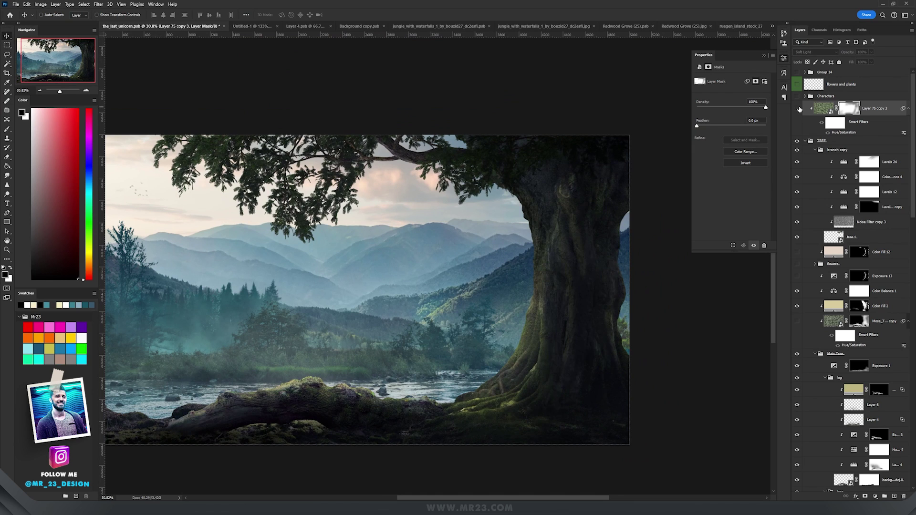
Make the moss texture layer above the TREE group visible again
left_click(798, 109)
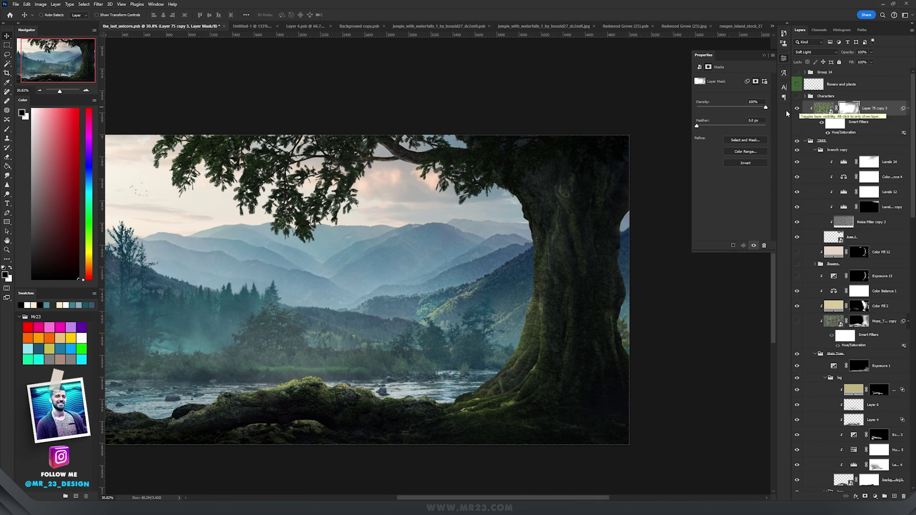
key("ctrl+plus")
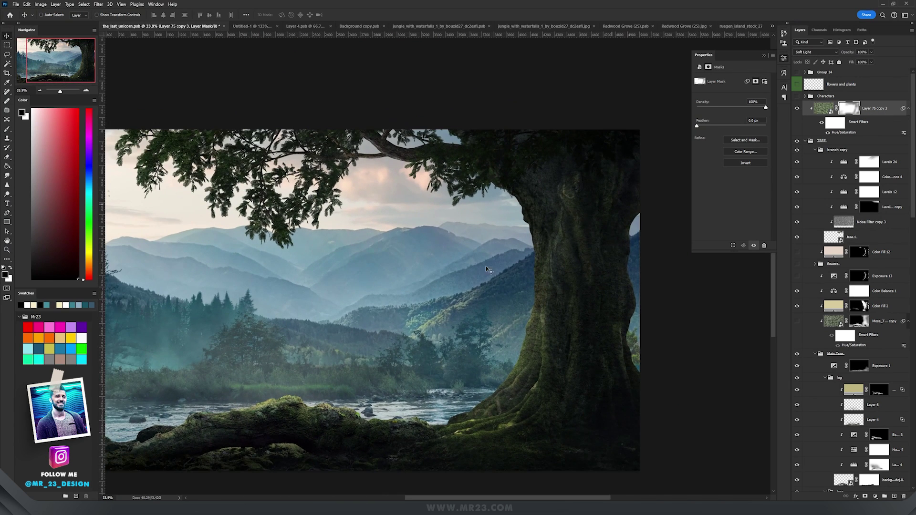
left_click_drag(460, 242, 515, 223)
scroll(589, 138, "up", 7)
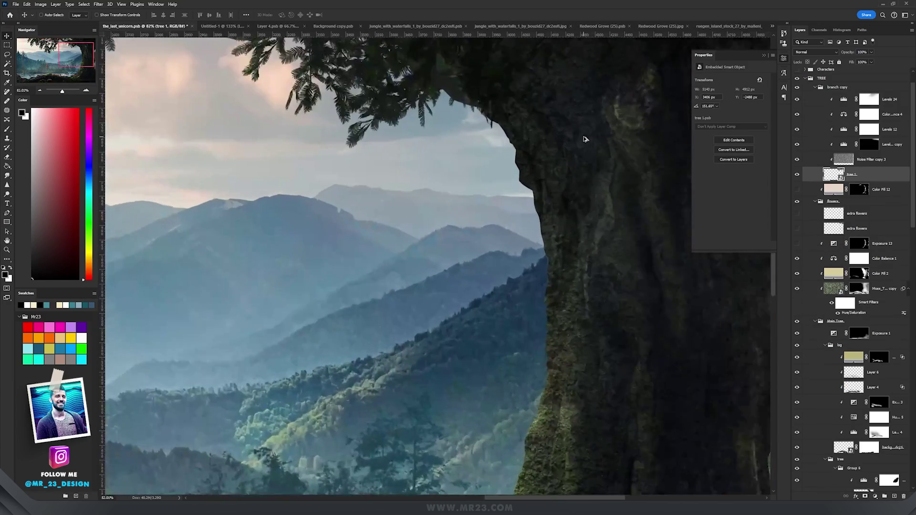
Examine the trunk's edge from the branches to the roots and the mossy top of the fallen log up close
scroll(586, 139, "up", 5)
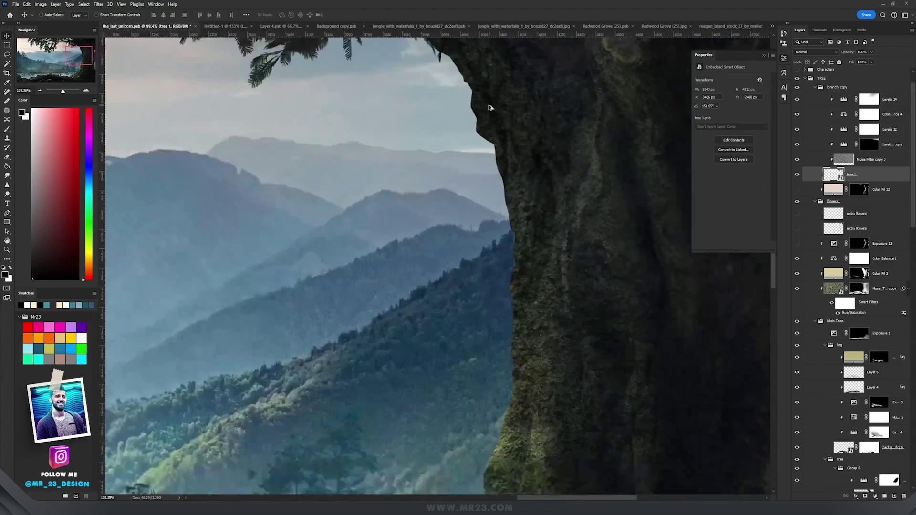
scroll(490, 107, "up", 3)
left_click_drag(565, 232, 527, 133)
left_click_drag(533, 229, 525, 82)
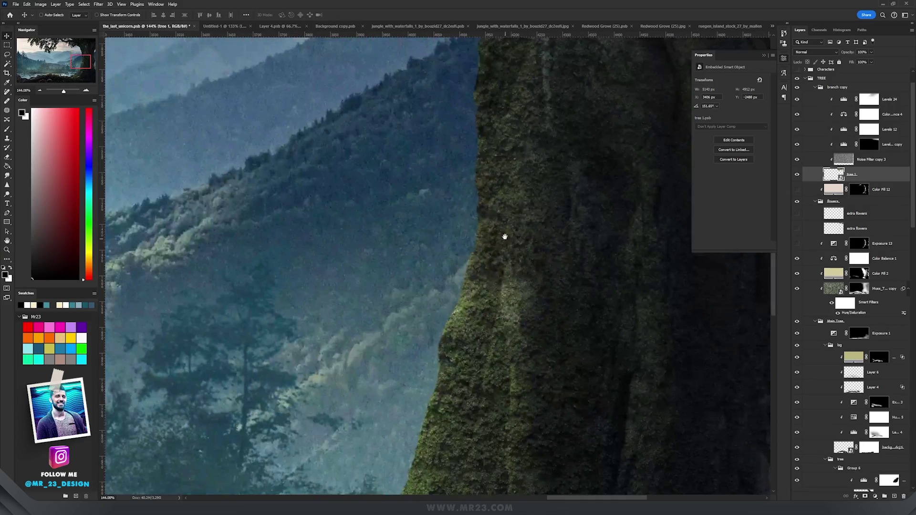
scroll(582, 158, "down", 5)
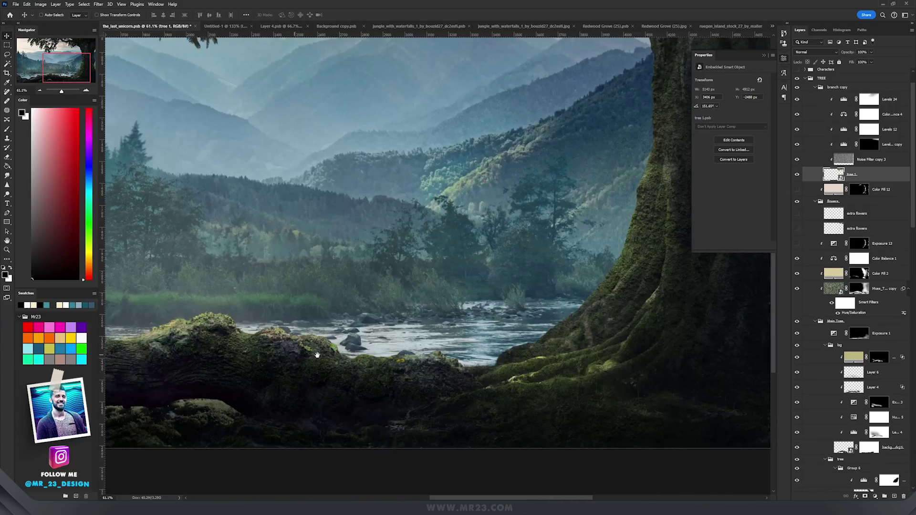
scroll(318, 356, "up", 5)
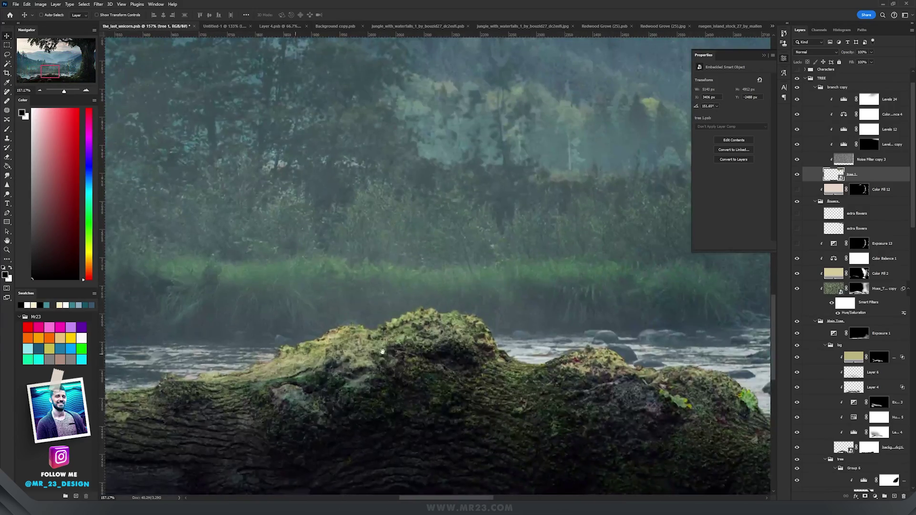
scroll(383, 352, "right", 10)
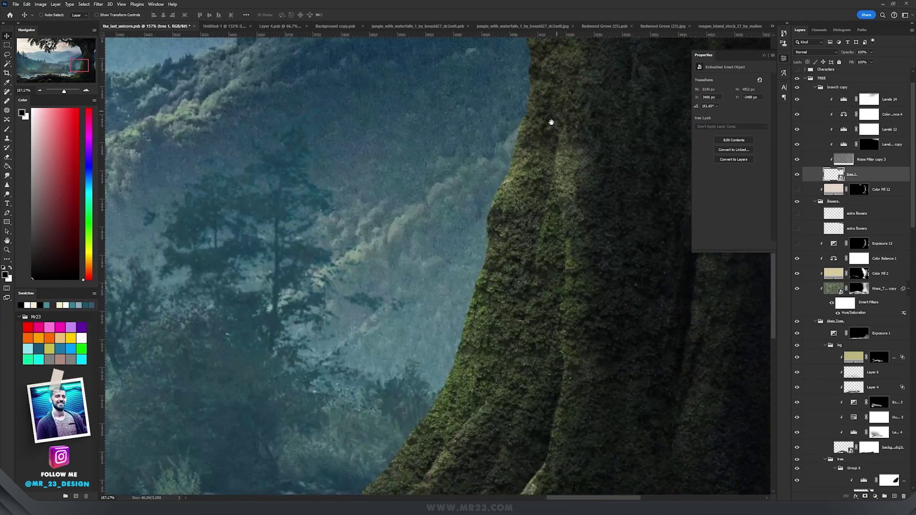
scroll(551, 122, "up", 10)
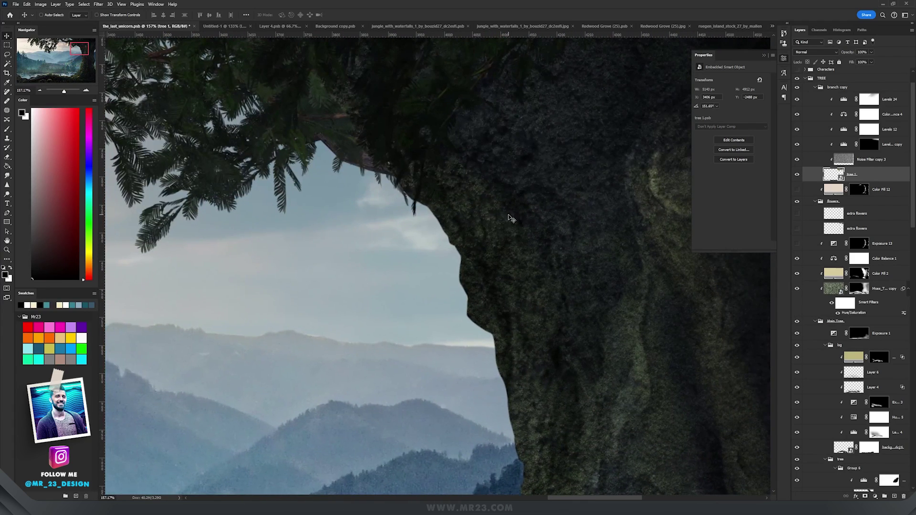
scroll(496, 244, "down", 1)
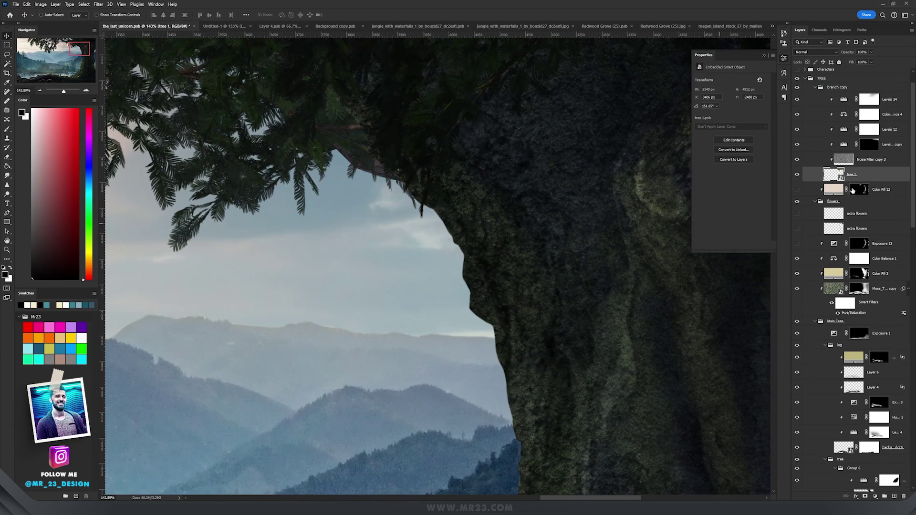
Add a new layer above Exposure 13, activate the Brush tool and open the foliage artist's brush folder
left_click(882, 243)
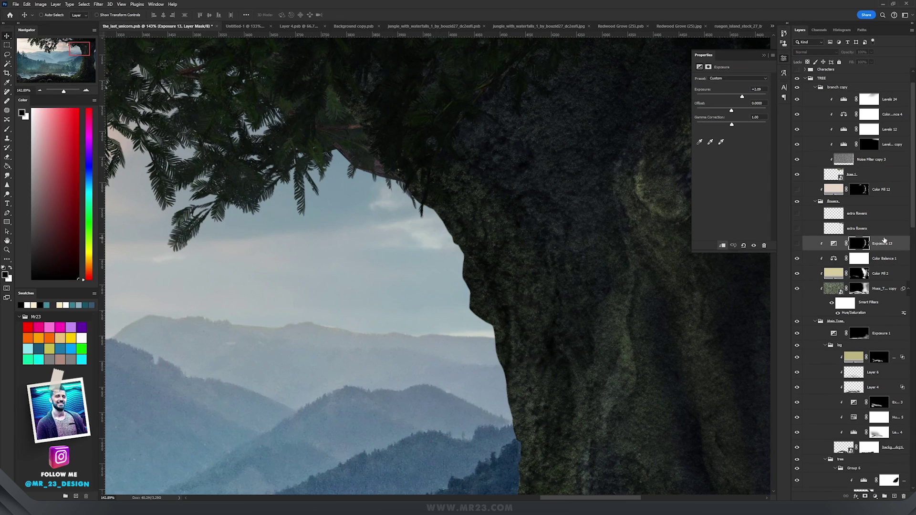
left_click(894, 496)
key("b")
right_click(545, 285)
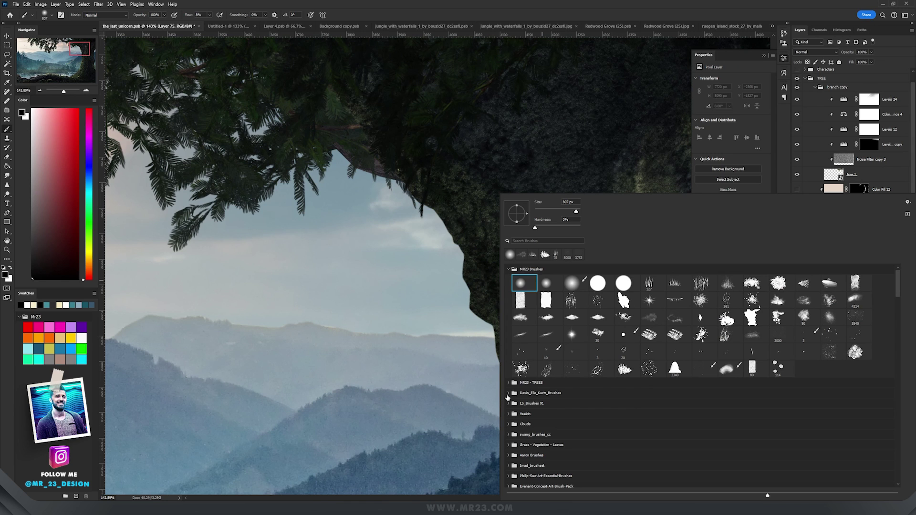
left_click(508, 392)
scroll(634, 404, "down", 3)
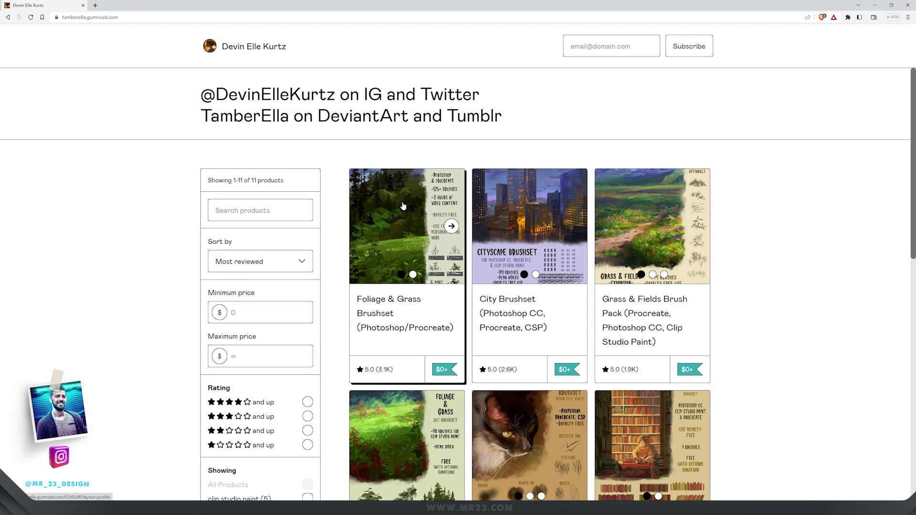
In the browser, look through the brush packs on the Gumroad store, such as the Foliage & Grass Brushset
scroll(658, 228, "down", 1)
scroll(658, 227, "down", 1)
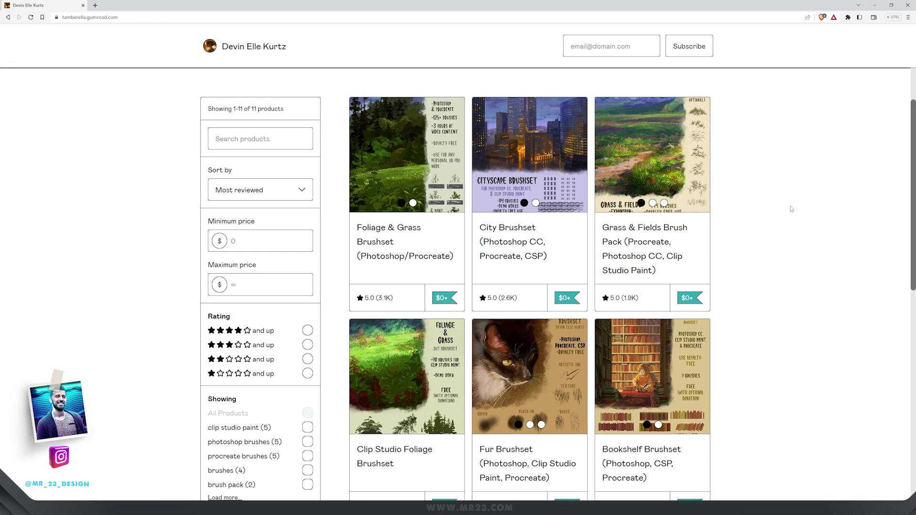
scroll(792, 208, "down", 3)
scroll(788, 207, "up", 5)
scroll(794, 264, "down", 1)
mouse_move(913, 184)
left_mouse_down()
mouse_move(913, 174)
mouse_move(911, 200)
left_mouse_up()
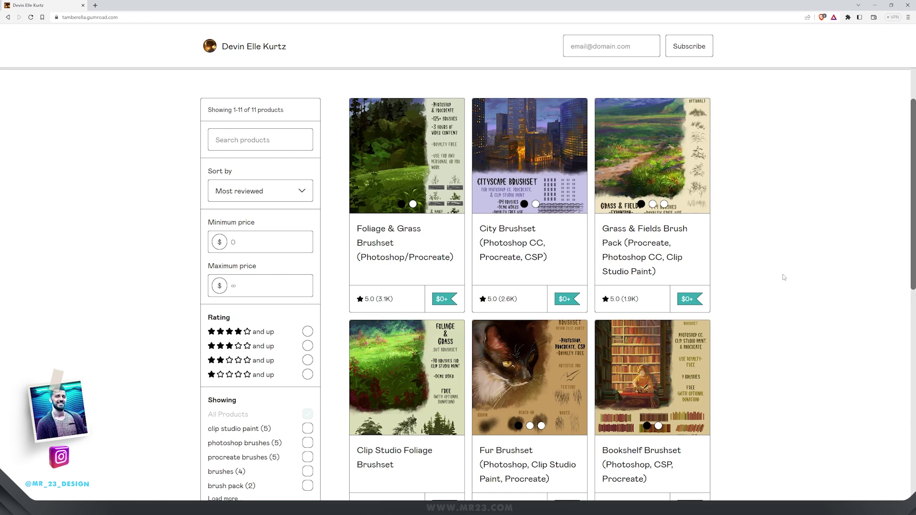
scroll(785, 277, "down", 1)
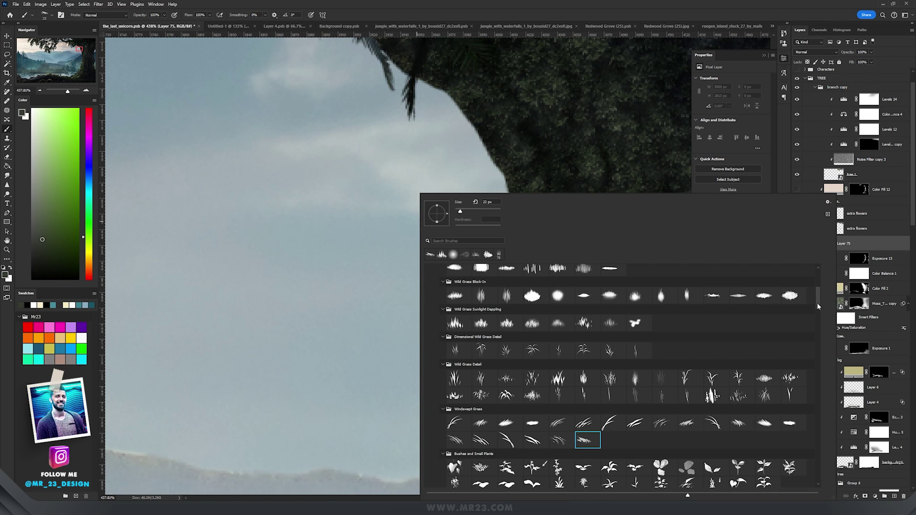
Paint short moss tufts along the upper edge of the trunk facing the sky with a 23 px Windswept Grass brush
scroll(817, 302, "down", 2)
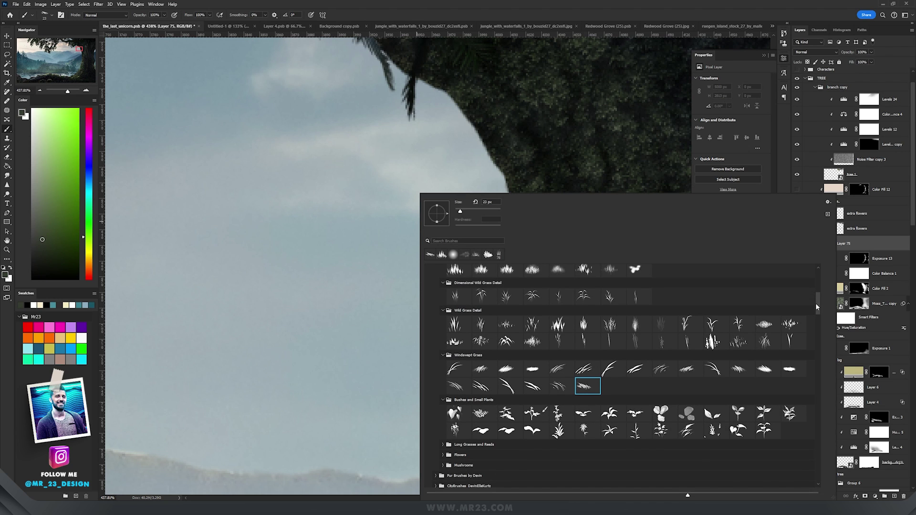
scroll(815, 303, "up", 1)
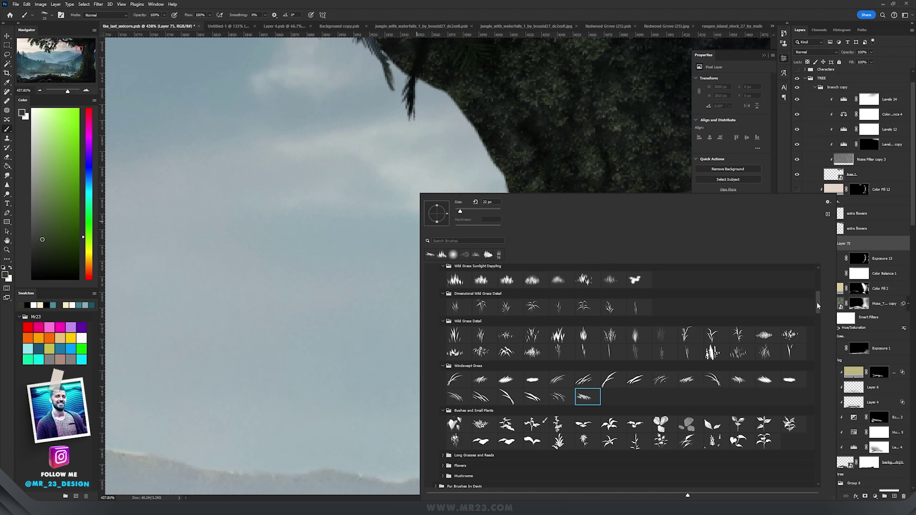
scroll(817, 305, "down", 1)
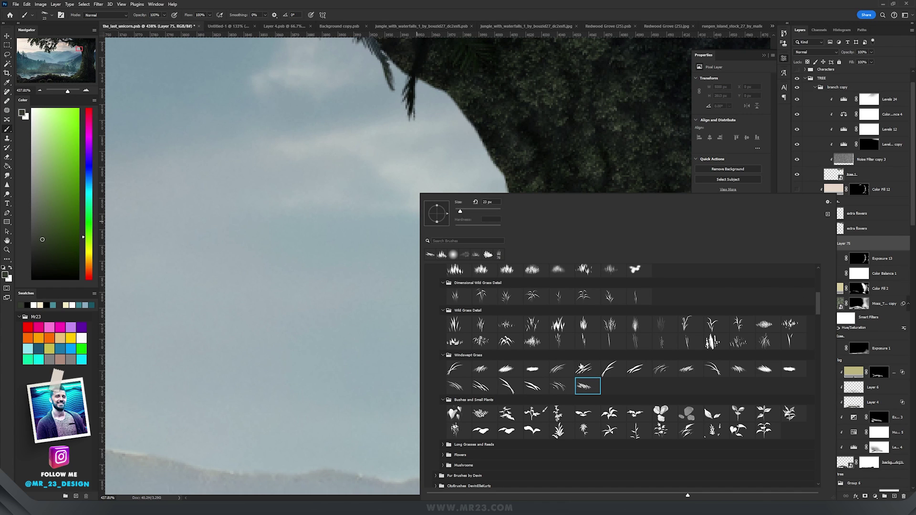
left_click(553, 2)
mouse_move(443, 94)
left_mouse_down()
mouse_move(423, 83)
mouse_move(445, 90)
mouse_move(546, 228)
mouse_move(537, 305)
mouse_move(538, 216)
mouse_move(535, 227)
mouse_move(460, 103)
mouse_move(432, 67)
left_mouse_up()
mouse_move(514, 195)
left_mouse_down()
mouse_move(406, 53)
mouse_move(382, 39)
left_mouse_up()
mouse_move(415, 134)
left_mouse_down()
mouse_move(433, 181)
mouse_move(426, 216)
mouse_move(440, 254)
mouse_move(464, 260)
mouse_move(447, 243)
mouse_move(497, 297)
mouse_move(467, 271)
mouse_move(502, 328)
mouse_move(503, 299)
mouse_move(509, 352)
left_mouse_up()
scroll(491, 259, "down", 5)
scroll(486, 228, "up", 4)
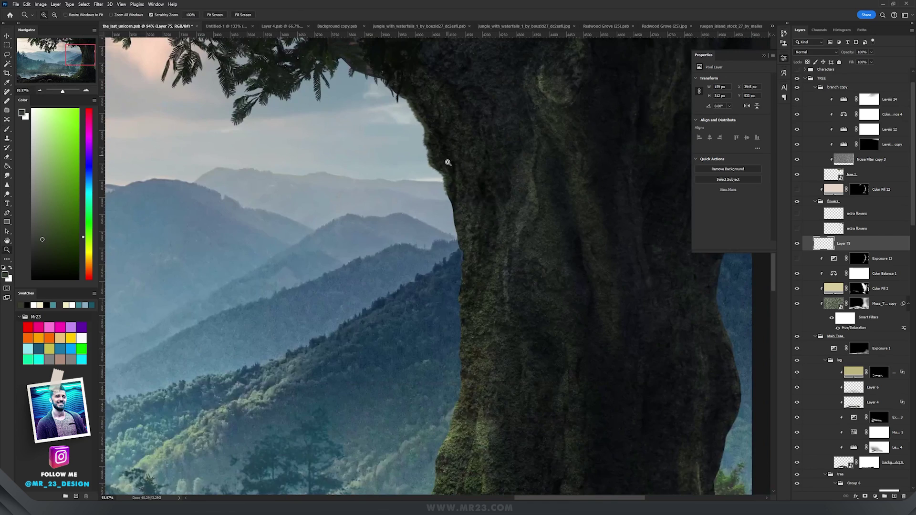
Sample dark greens from the bark and continue the moss tufts down the trunk's outline beside the mountains
mouse_move(436, 220)
left_mouse_down()
mouse_move(450, 266)
mouse_move(444, 222)
mouse_move(454, 306)
mouse_move(465, 311)
mouse_move(472, 398)
mouse_move(460, 192)
mouse_move(450, 288)
mouse_move(459, 375)
left_mouse_up()
left_click_drag(466, 223, 454, 39)
left_click(422, 351, "alt")
left_click_drag(421, 351, 436, 125)
left_click_drag(437, 125, 463, 284)
left_click(428, 200, "alt")
left_click_drag(427, 200, 465, 391)
left_click(412, 234, "alt")
left_click_drag(396, 224, 344, 136)
scroll(378, 252, "down", 1)
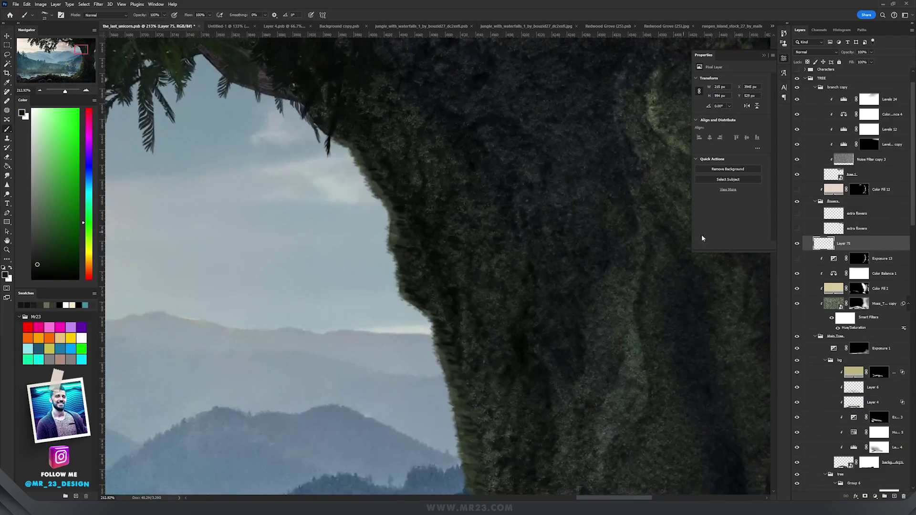
Add another new layer above the moss tufts and choose a petal-shaped brush from the Flowers brush group
left_click(895, 497)
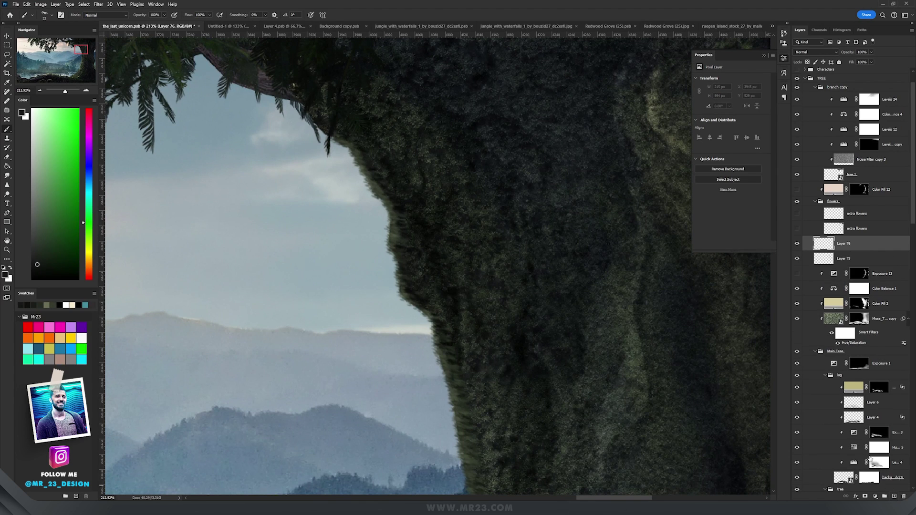
right_click(474, 161)
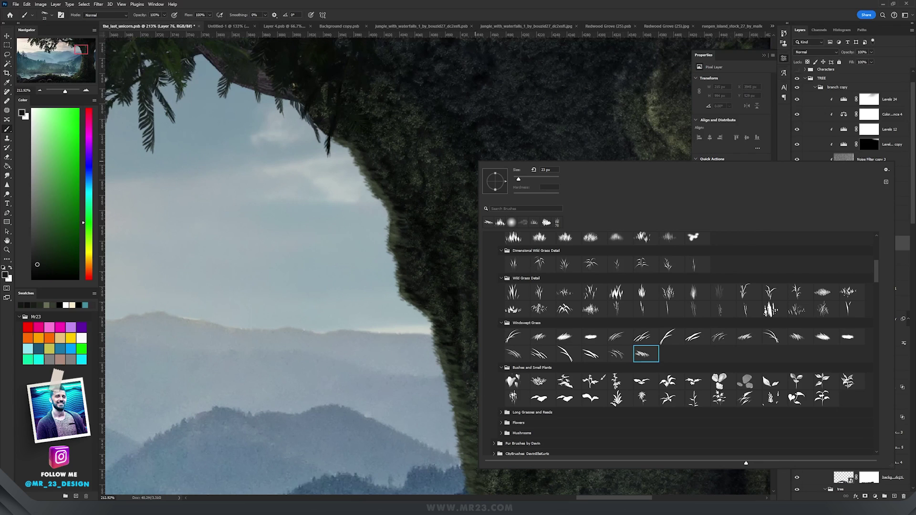
left_click(509, 425)
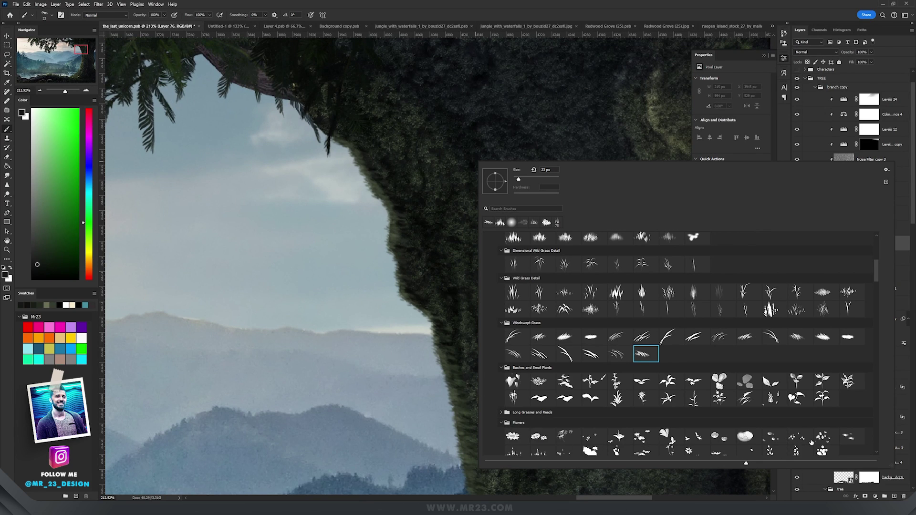
left_click(541, 436)
Paint yellow-green petal accents down the trunk's edge beside the sky, using the olive-yellow swatch
left_click_drag(390, 142, 388, 172)
key("ctrl+z")
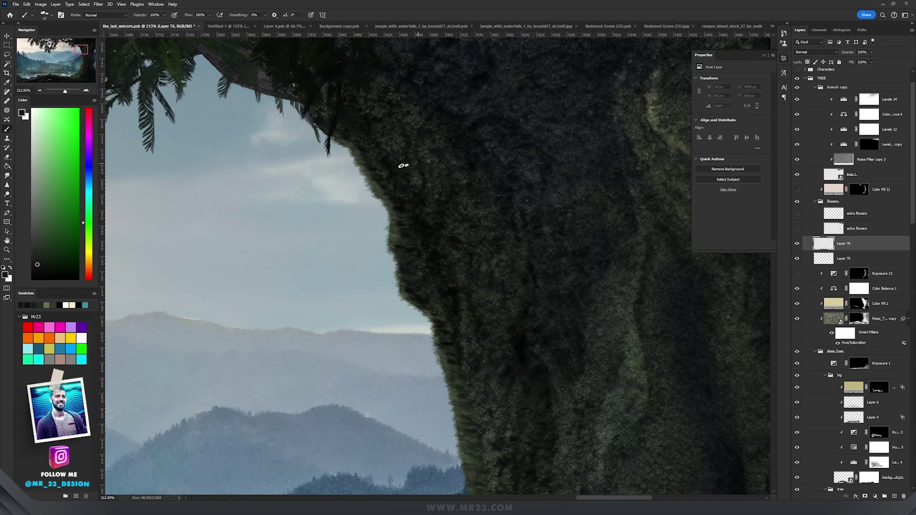
left_click(50, 348)
left_click_drag(366, 148, 381, 167)
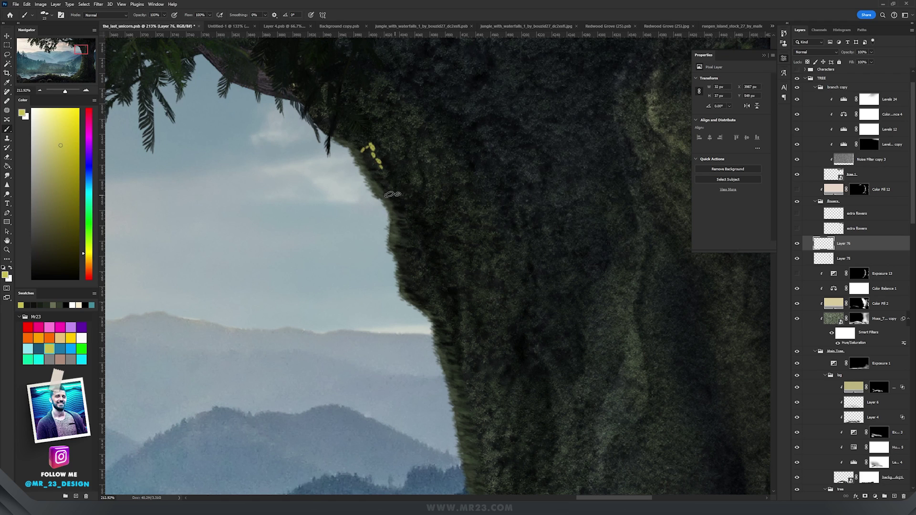
key("ctrl+z")
mouse_move(375, 151)
left_mouse_down()
mouse_move(418, 236)
mouse_move(379, 176)
mouse_move(400, 214)
mouse_move(398, 246)
mouse_move(404, 239)
mouse_move(414, 290)
mouse_move(457, 381)
mouse_move(475, 469)
left_mouse_up()
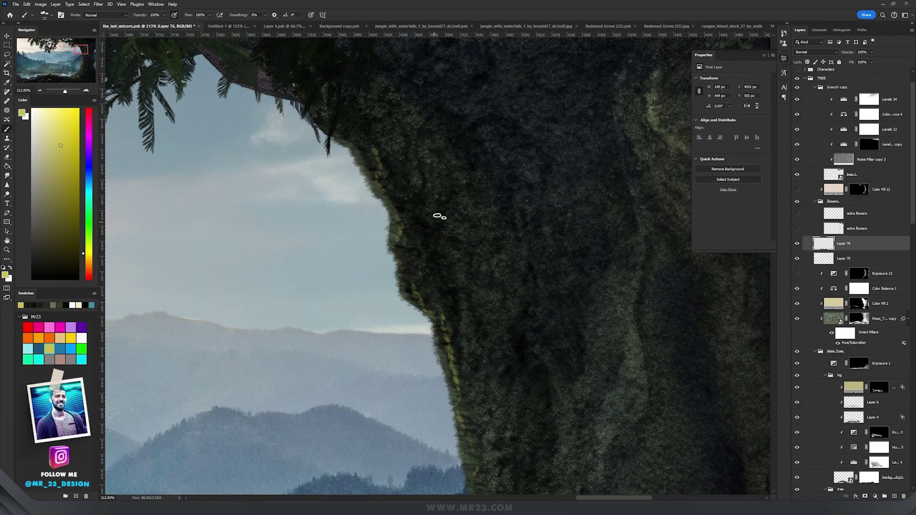
Soften the yellow-green accents along the trunk's edge with the Eraser tool at 10% flow
key("e")
right_click(401, 169)
key("Escape")
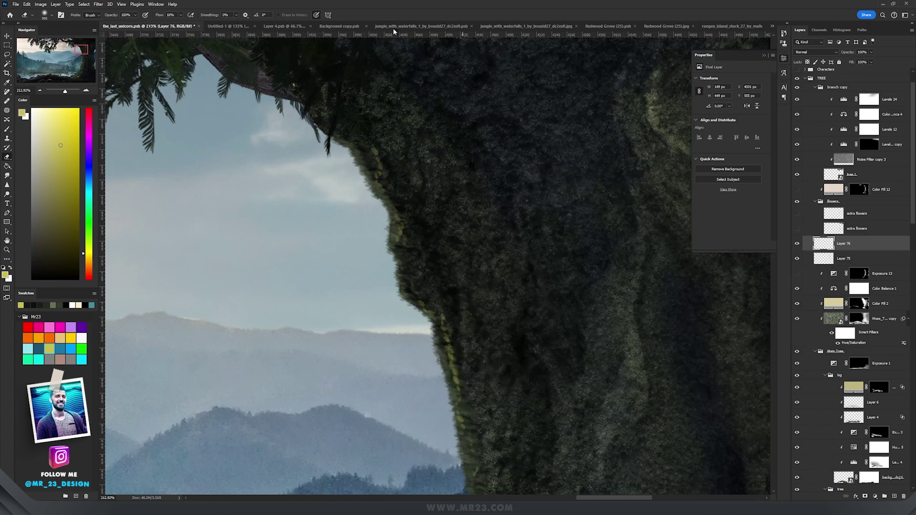
mouse_move(456, 182)
left_mouse_down()
mouse_move(381, 179)
mouse_move(376, 170)
mouse_move(384, 178)
mouse_move(385, 169)
left_mouse_up()
left_click_drag(401, 220, 403, 242)
mouse_move(445, 327)
left_mouse_down()
mouse_move(469, 461)
mouse_move(471, 445)
left_mouse_up()
left_click_drag(462, 273, 465, 173)
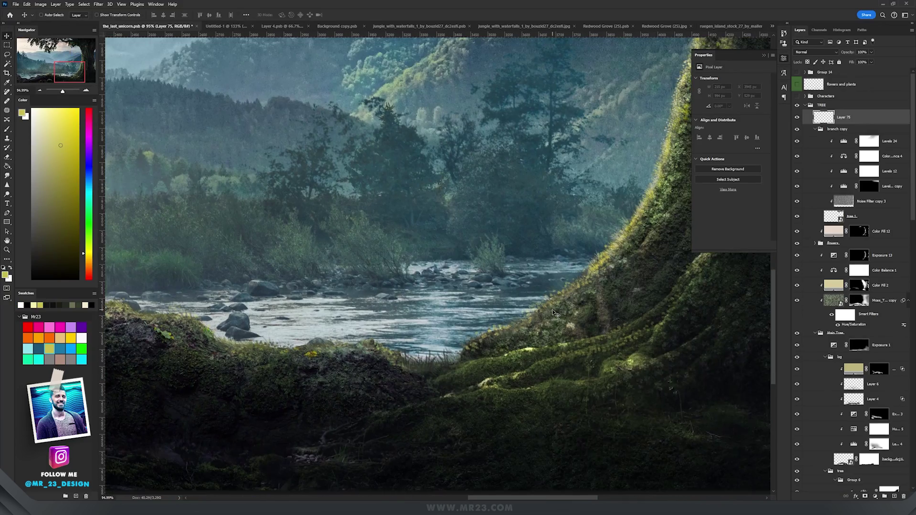
Stamp small yellow-green plants on the ground by the roots and log with Bushes and Small Plants brushes
right_click(397, 400)
right_click(556, 372)
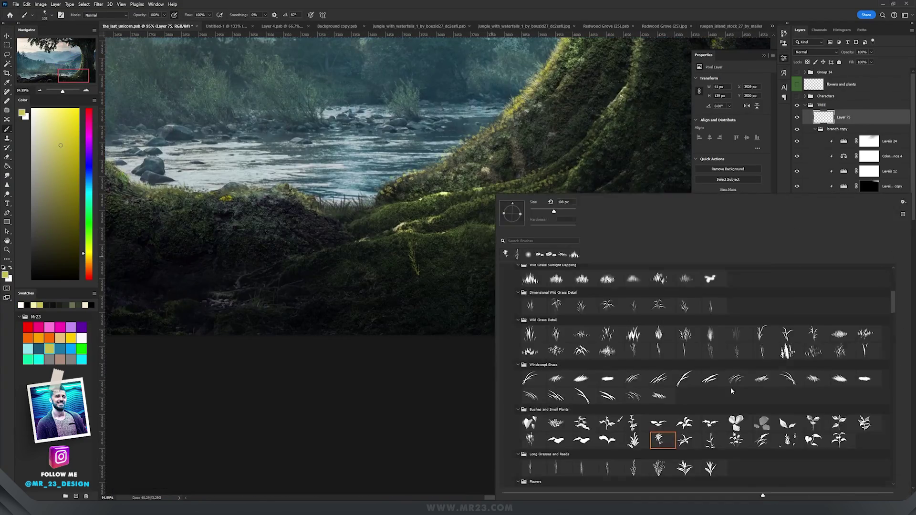
left_click(462, 322)
left_click_drag(143, 167, 530, 227)
right_click(377, 313)
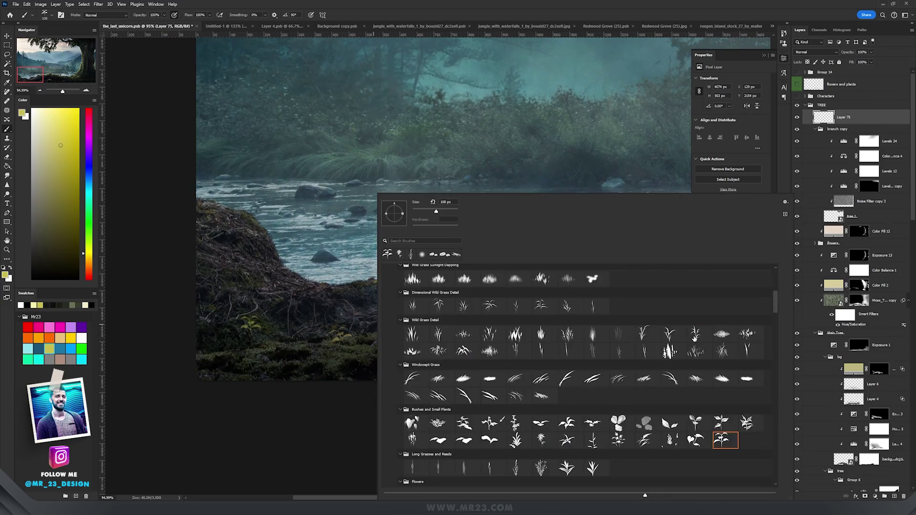
double_click(696, 338)
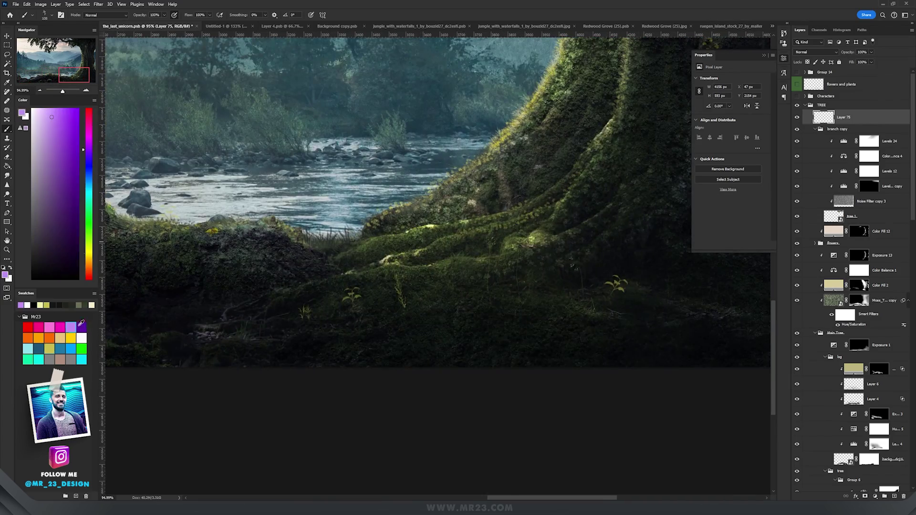
Add small plant and flower accents on the dark ground using the light purple, light orange and orange swatches
left_click(71, 327)
scroll(261, 249, "up", 8)
left_click(60, 338)
scroll(191, 255, "down", 7)
left_click(352, 303)
scroll(432, 255, "down", 3)
left_click(49, 338)
left_click(354, 286)
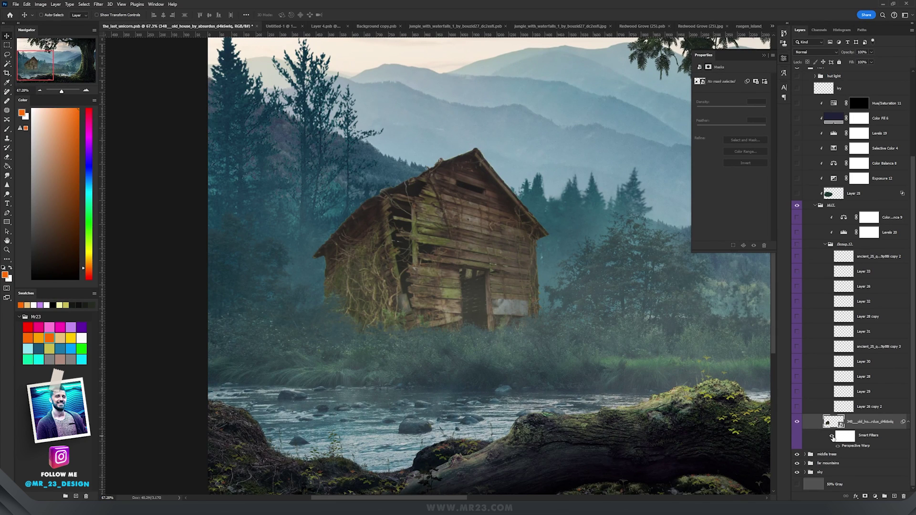
Turn on the Perspective Warp smart filter of the old house layer
left_click(831, 437)
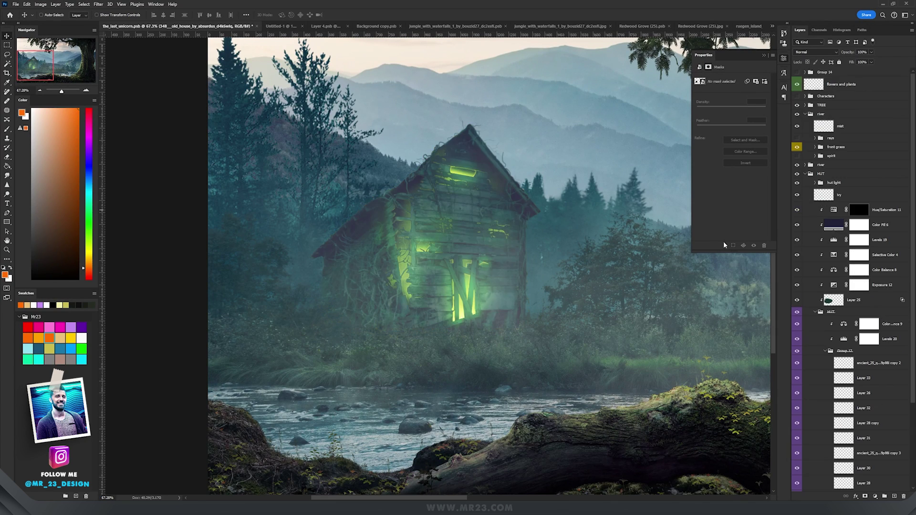
left_click_drag(648, 218, 604, 238)
Make the spirit and rays groups inside the river group visible
left_click(797, 156)
mouse_move(648, 164)
left_mouse_down()
mouse_move(560, 201)
mouse_move(476, 262)
left_mouse_up()
left_click(797, 138)
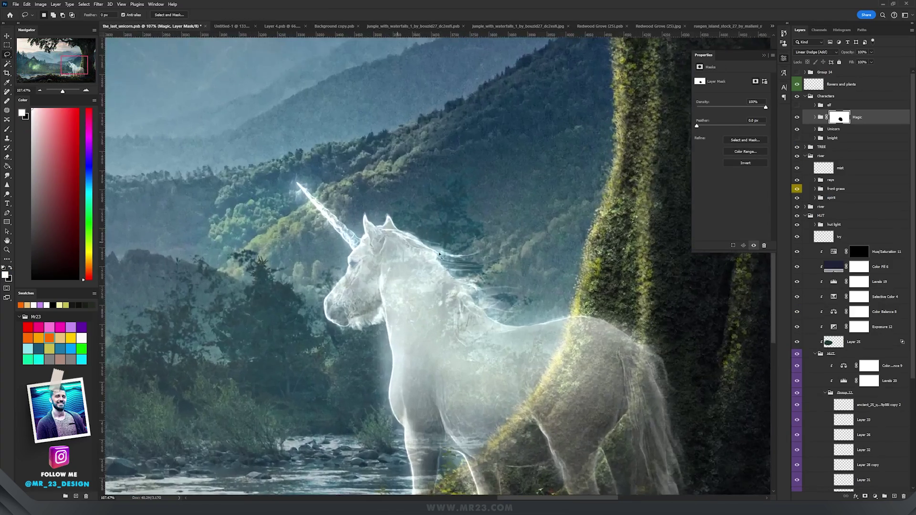
Inspect the unicorn, elf and magic circles up close, and review the full composite with the interface panels hidden
left_click_drag(440, 255, 464, 117)
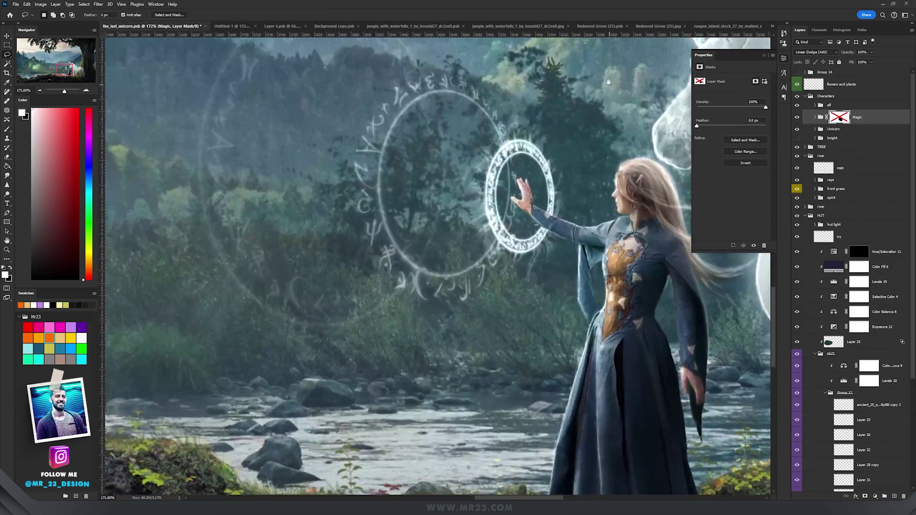
scroll(608, 81, "down", 5)
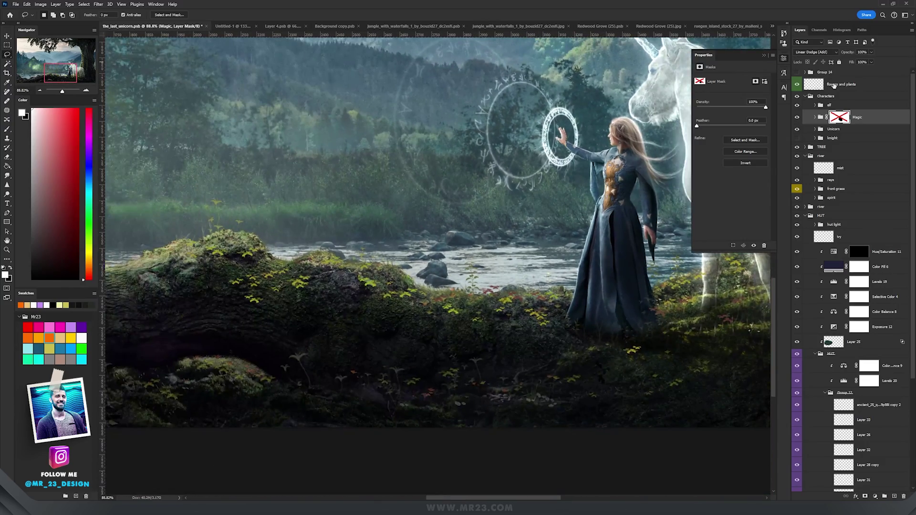
key("ctrl+0")
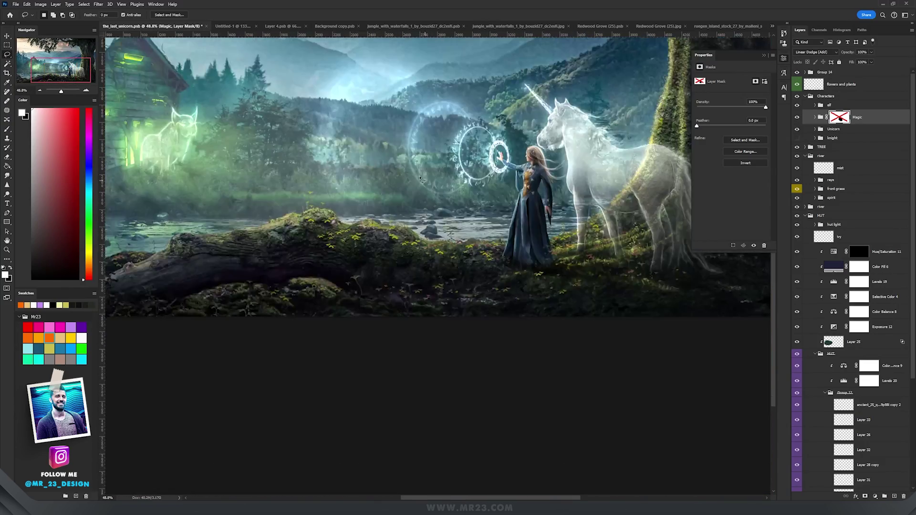
key("Tab")
scroll(502, 318, "down", 2)
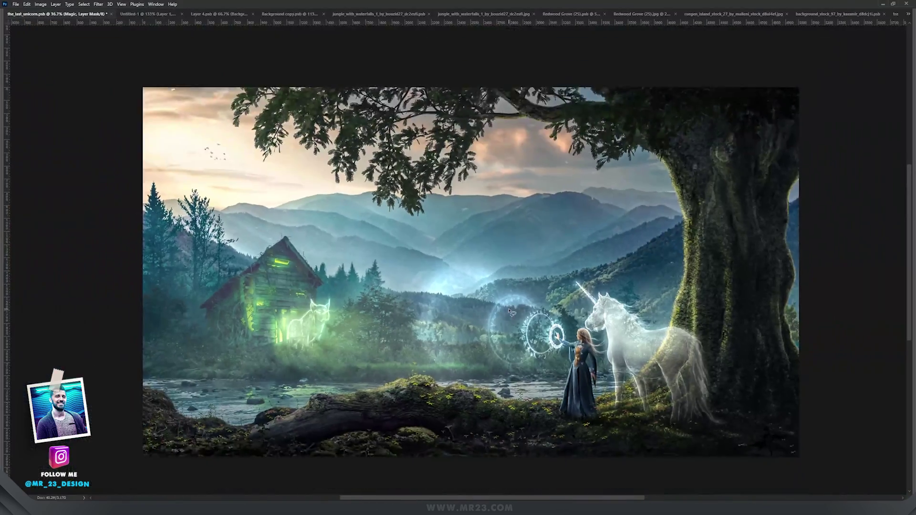
scroll(510, 313, "up", 1)
scroll(542, 288, "up", 1)
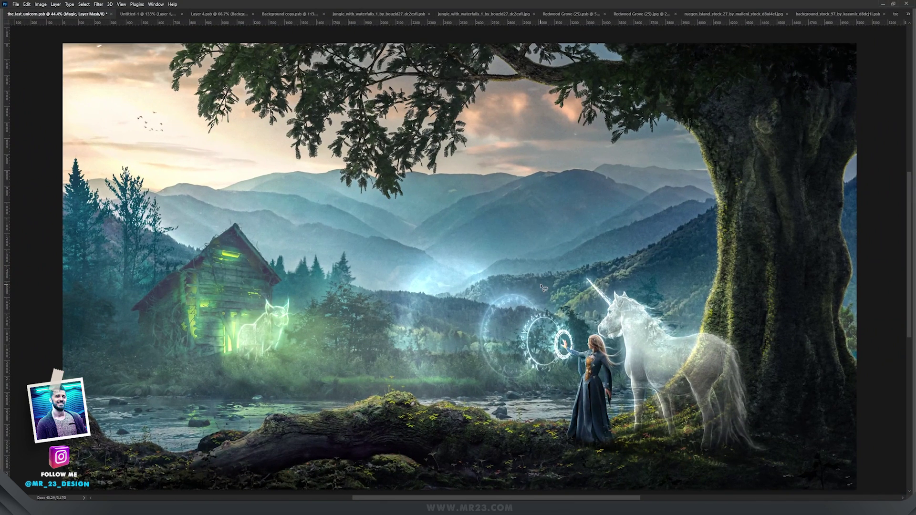
scroll(533, 241, "right", 1)
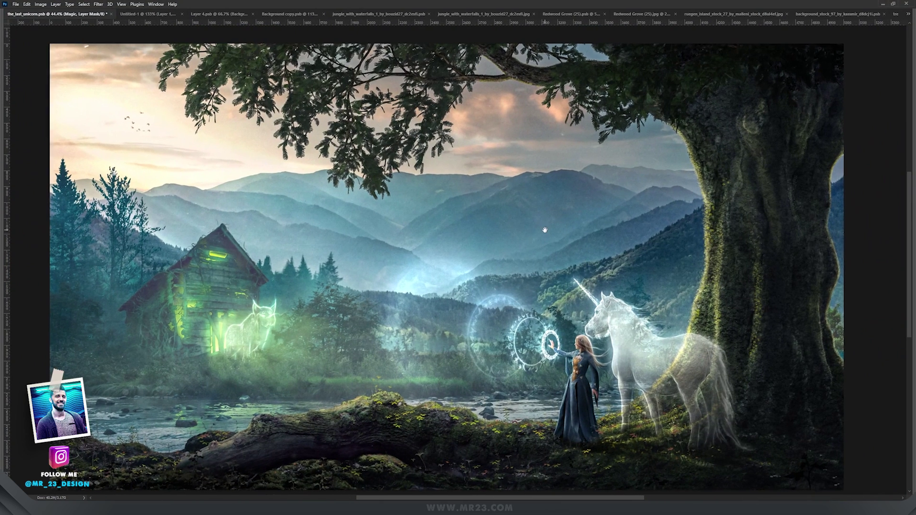